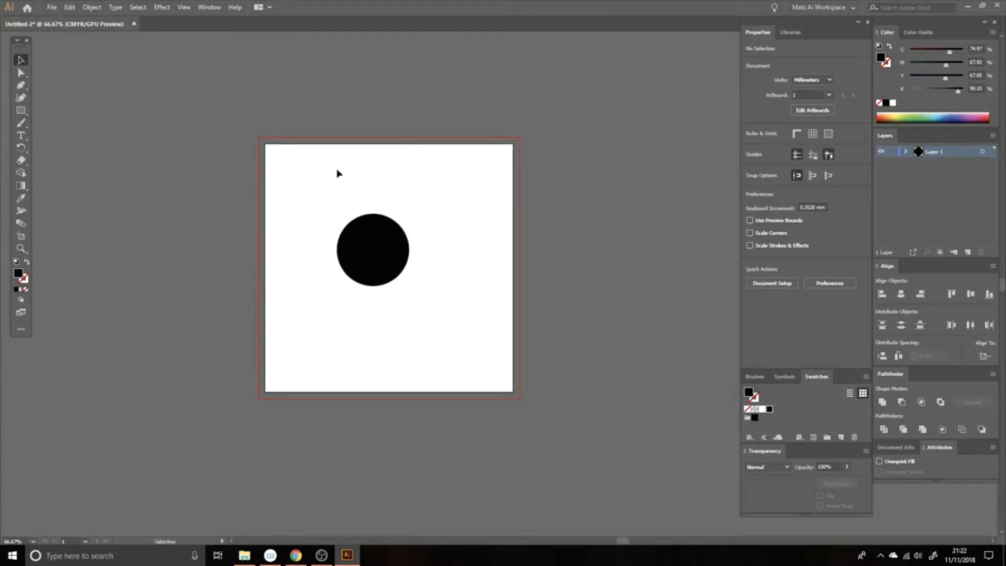
- Move the black circle toward the artboard's upper-left corner
left_click(392, 266)
left_click_drag(400, 252, 364, 208)
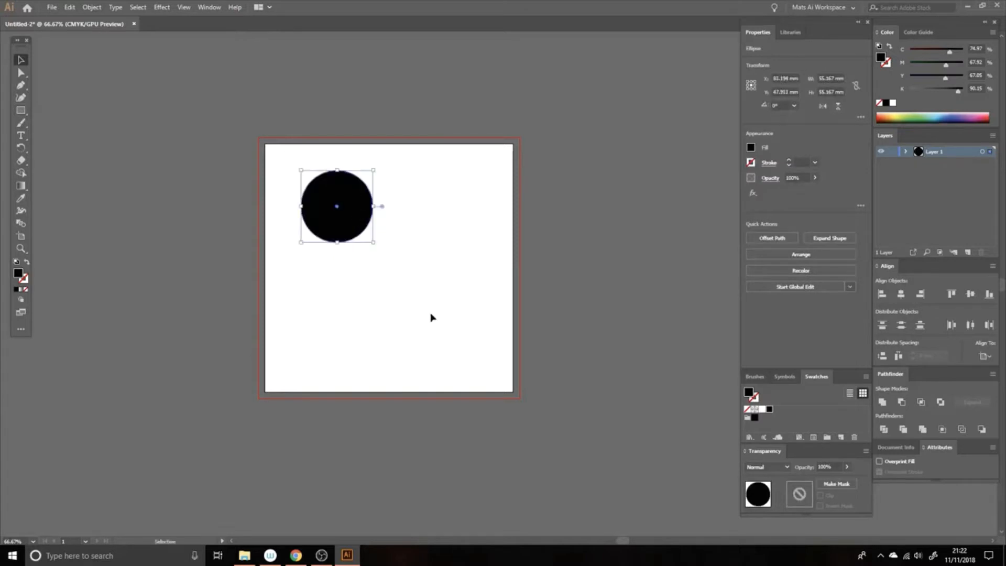
left_click(424, 182)
- Draw a second black circle about 61.8 mm in diameter to the right of the existing one with the Ellipse tool
left_click(22, 112)
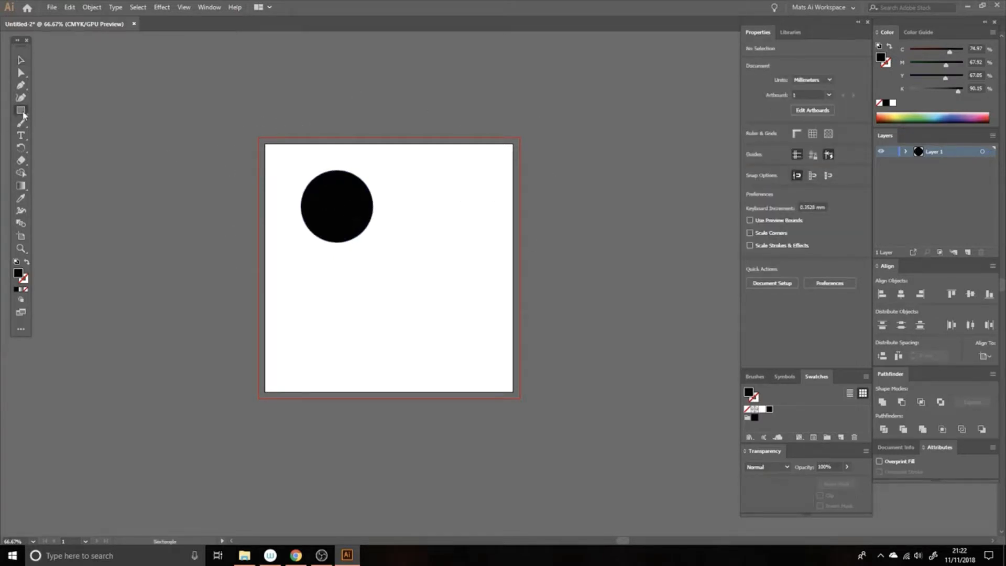
left_click_drag(23, 115, 50, 122)
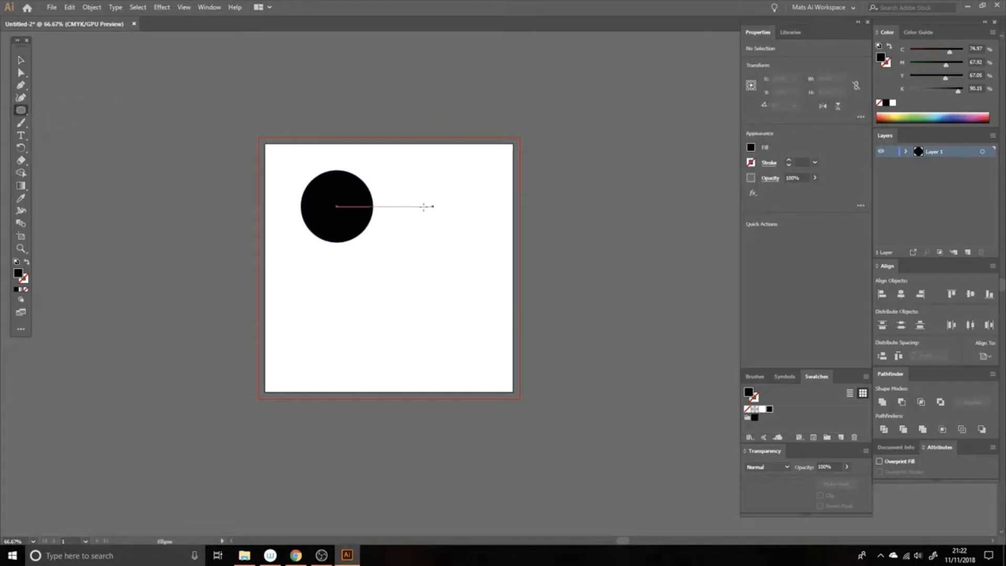
left_click_drag(400, 178, 481, 259)
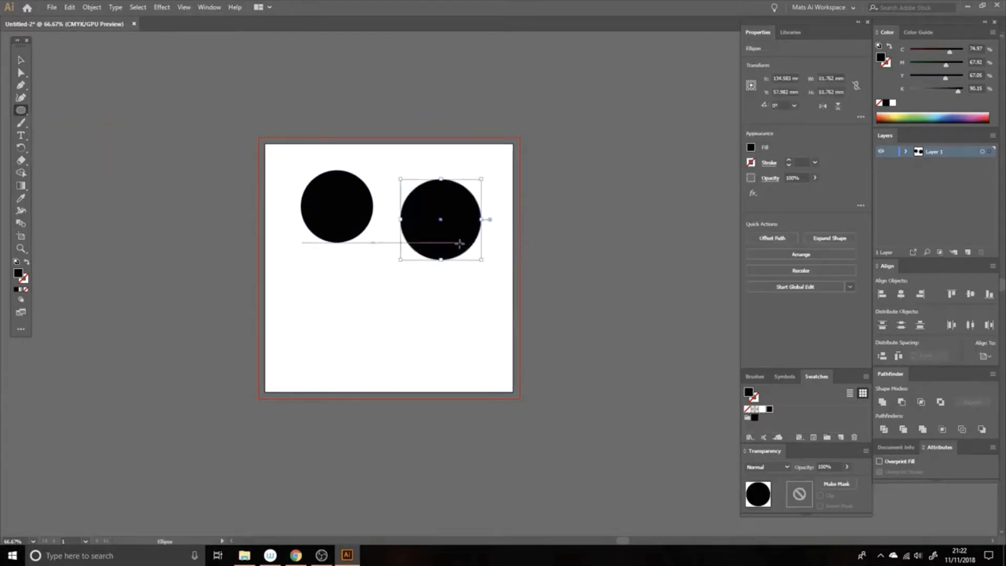
- Delete the original smaller circle and move the remaining one so its centre sits on the artboard's upper-left corner
key("v")
left_click(385, 210)
left_click(348, 203)
key("Delete")
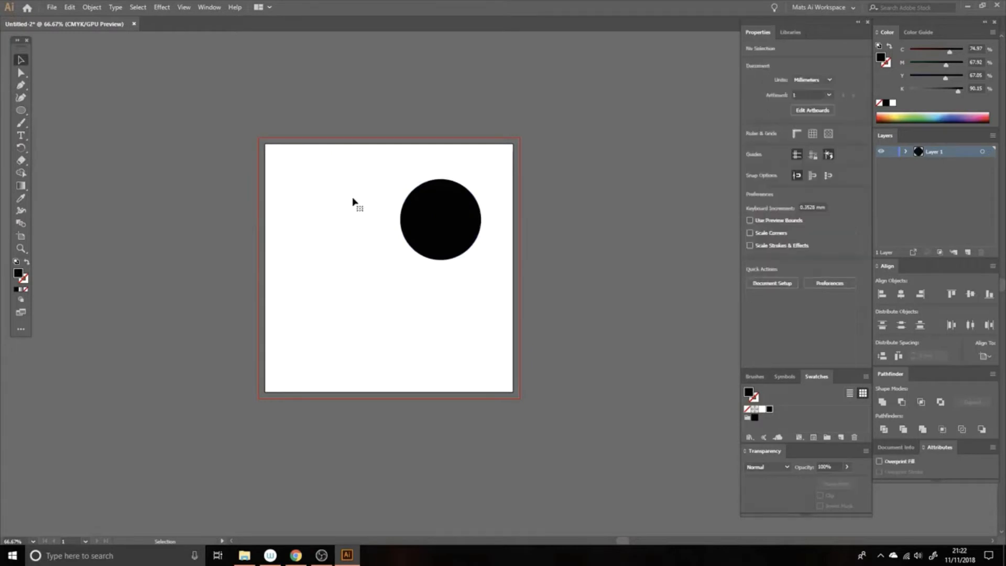
left_click_drag(461, 226, 285, 149)
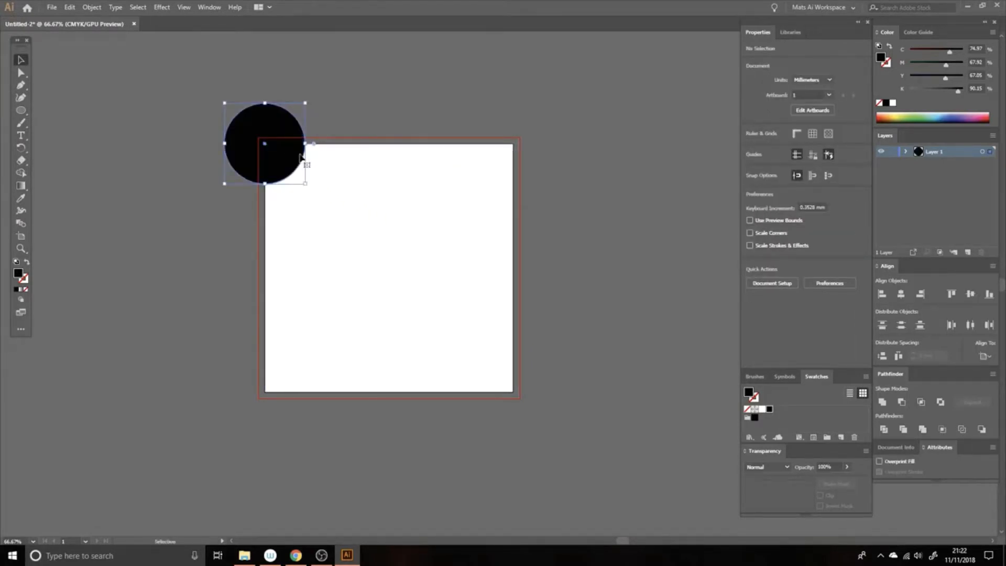
left_click(360, 178)
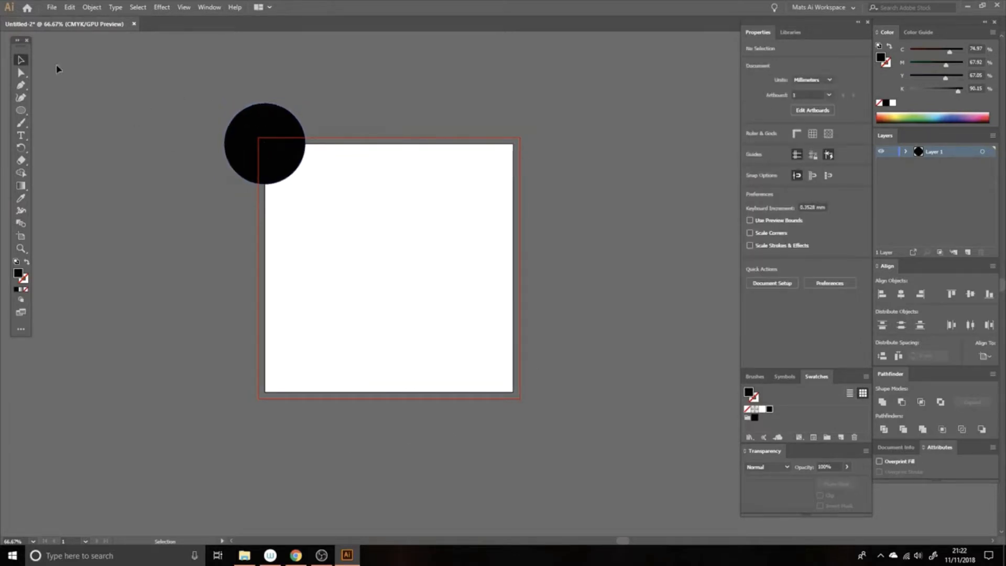
- View the size and bleed settings offered for a new document without creating one
left_click(51, 7)
left_click(61, 20)
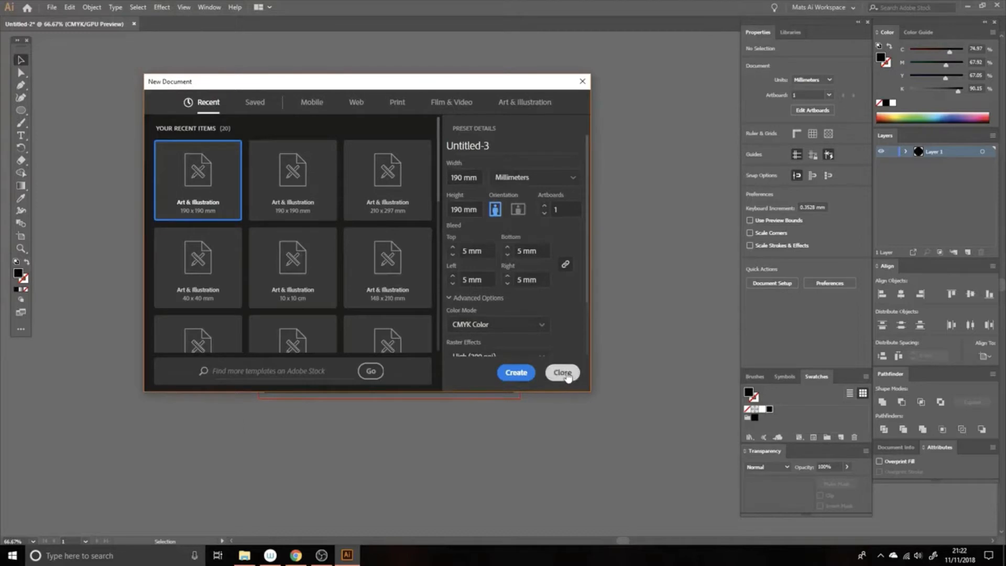
left_click(552, 370)
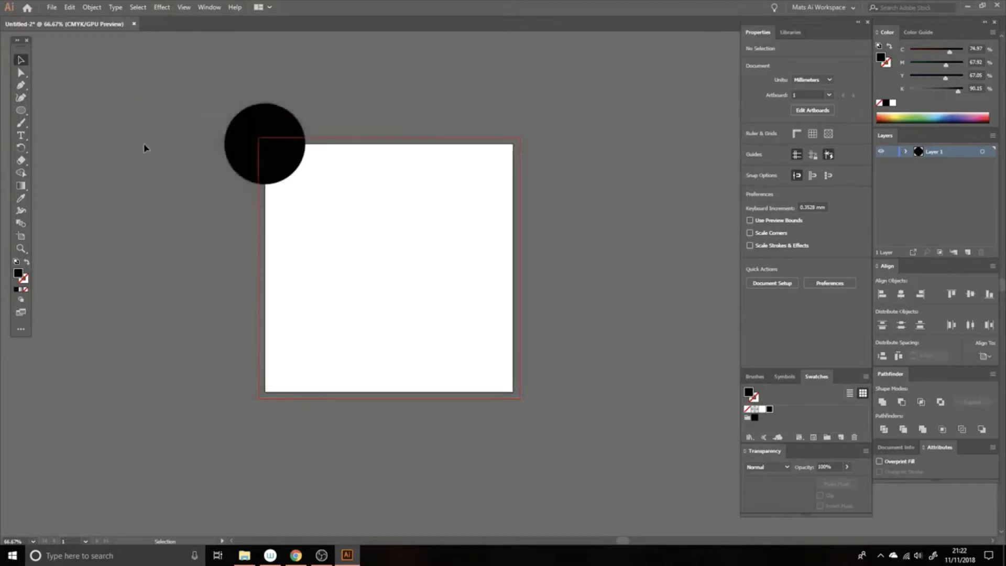
- Check the artboard's dimensions and the bleed values in the document setup, and return to the Selection tool
left_click(21, 237)
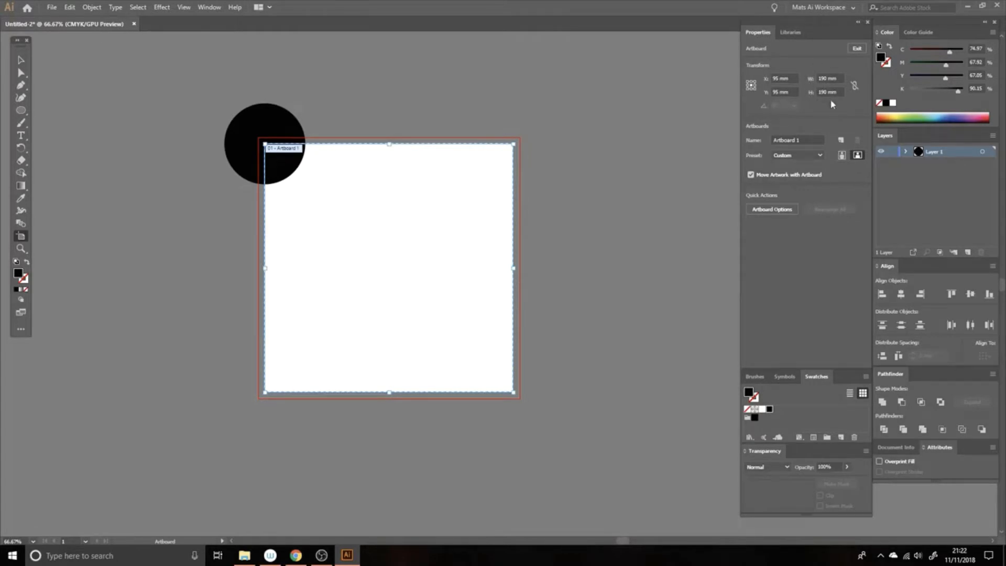
left_click(53, 10)
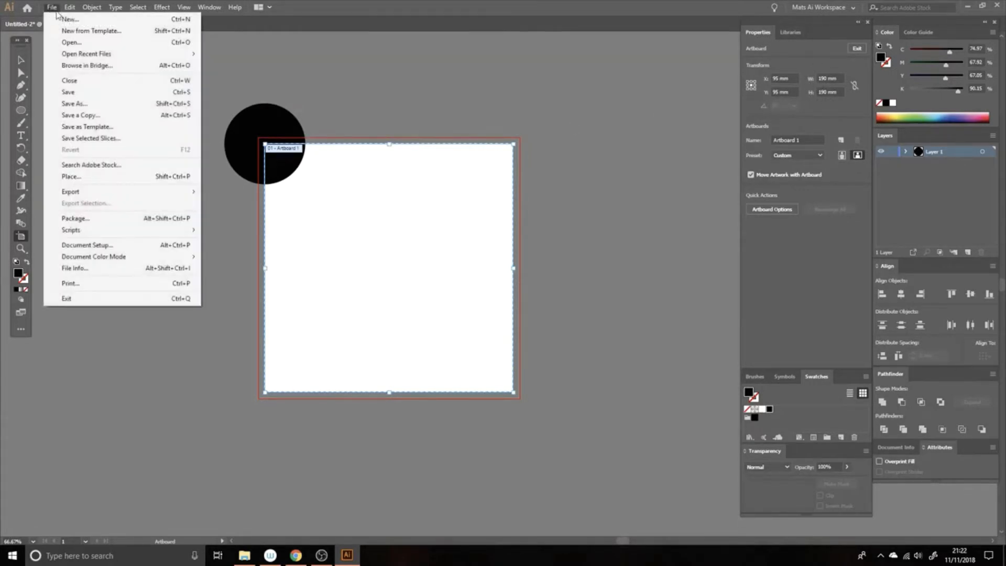
left_click(119, 245)
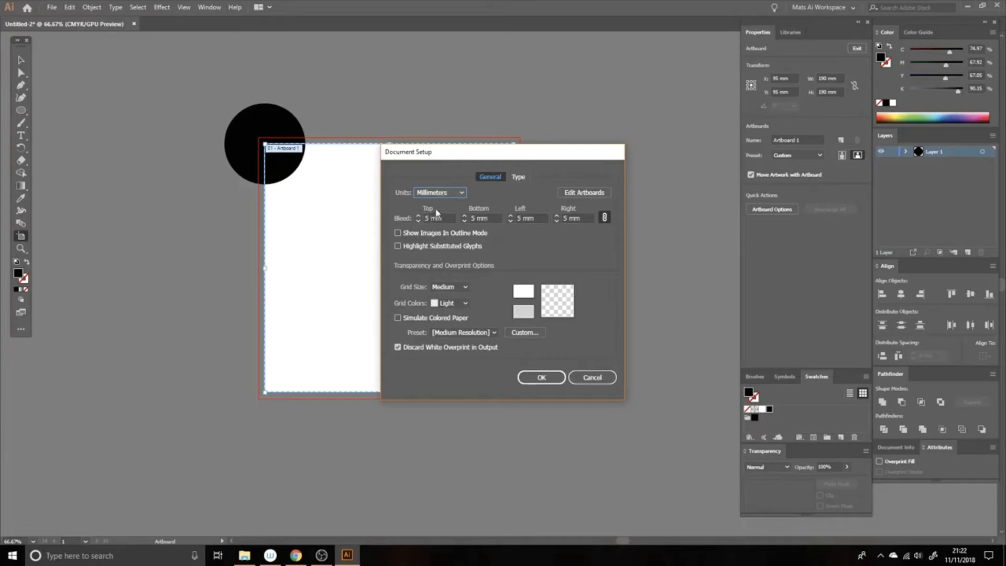
left_click(556, 377)
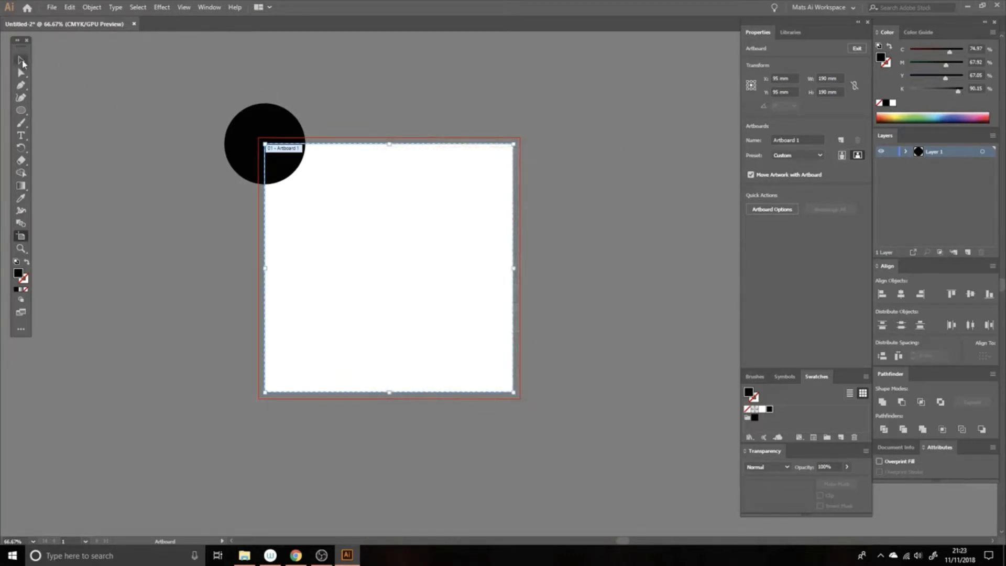
left_click(21, 60)
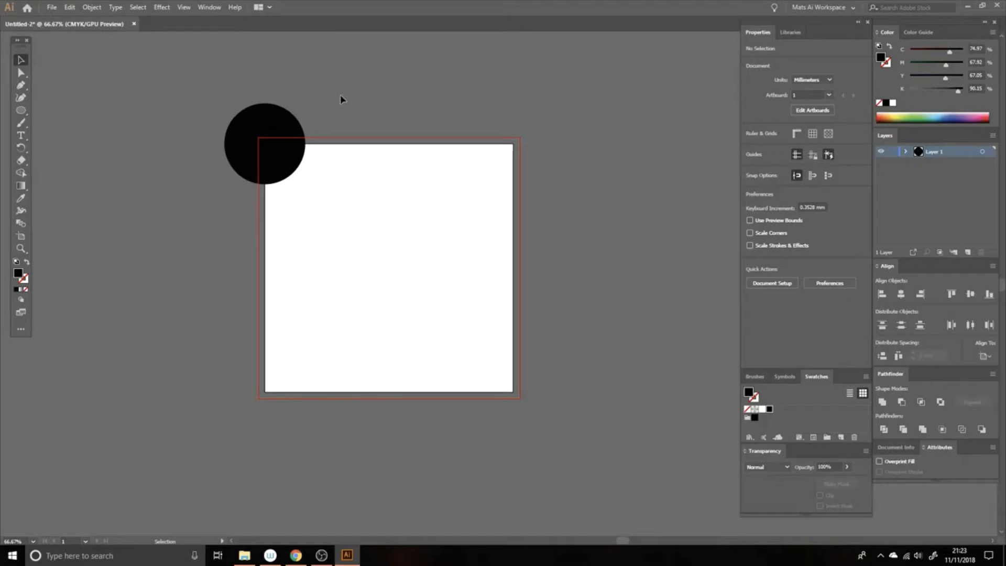
- Copy the corner circle 190 mm horizontally and 0 mm vertically with the Move command, using the preview to check its position
left_click(238, 122)
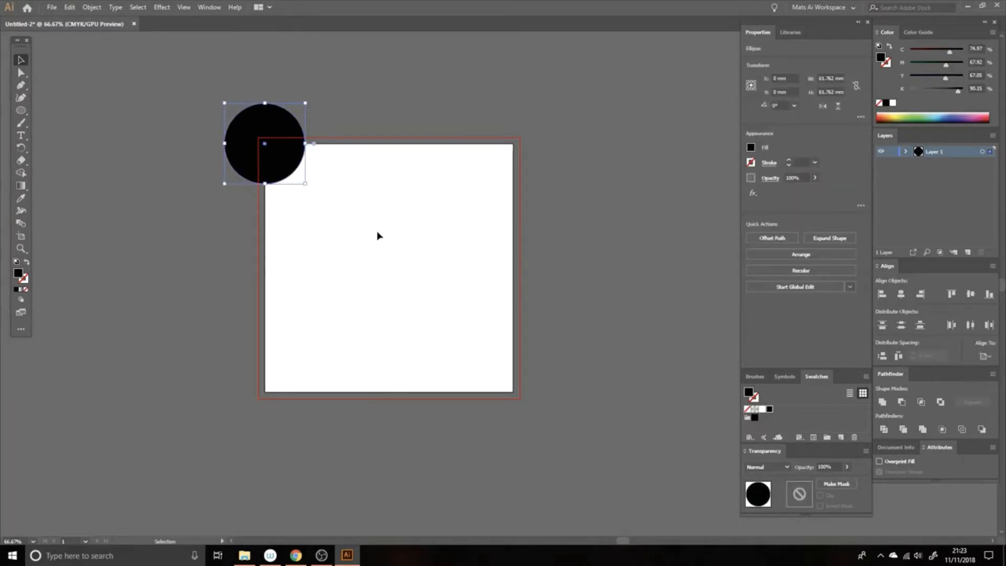
key("Return")
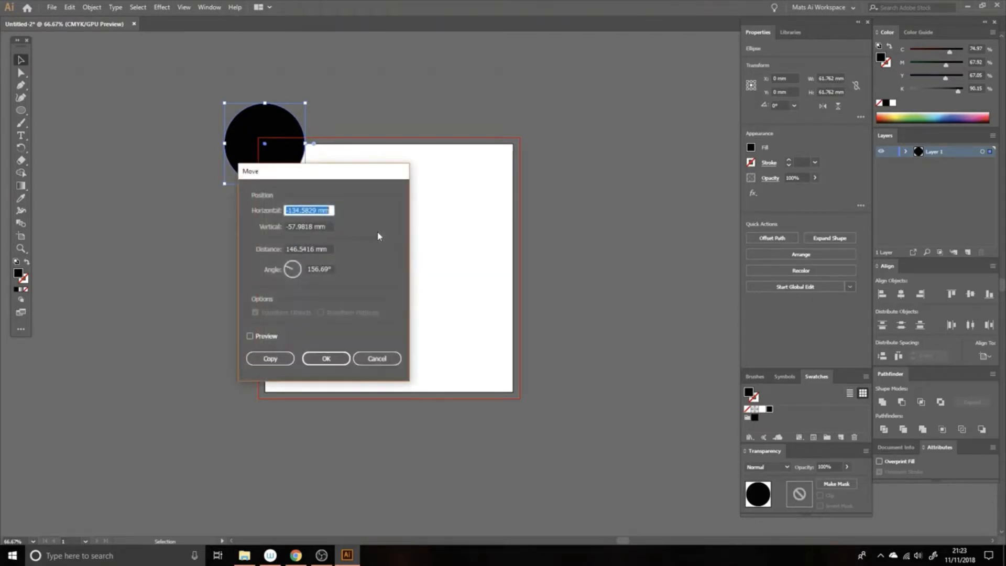
left_click_drag(312, 172, 406, 172)
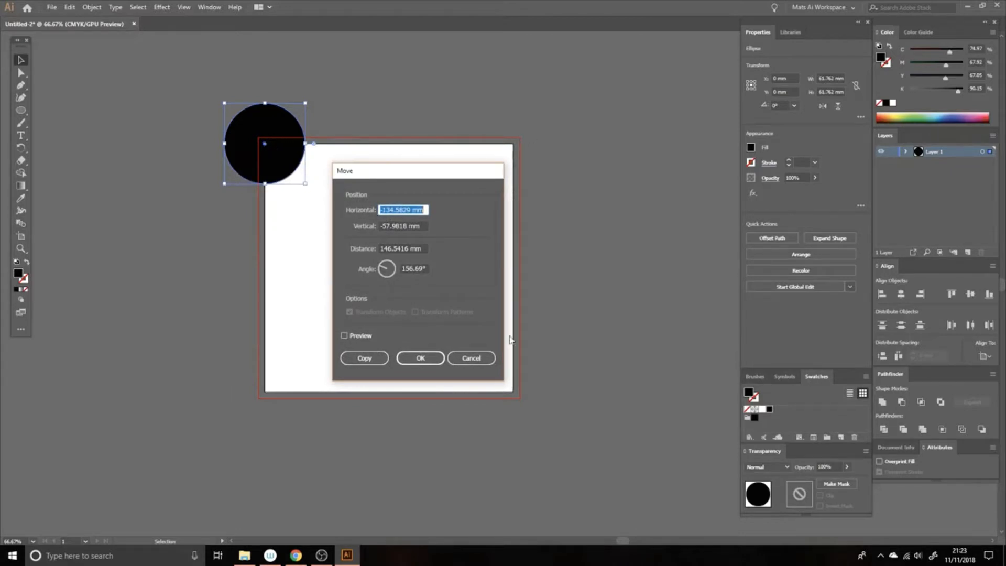
type("190")
key("Tab")
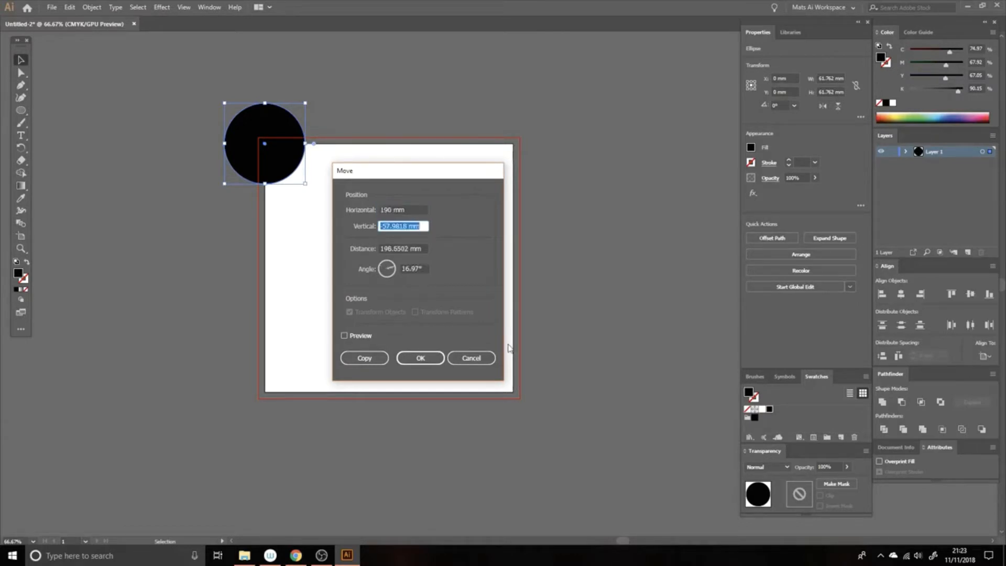
type("0")
key("Tab")
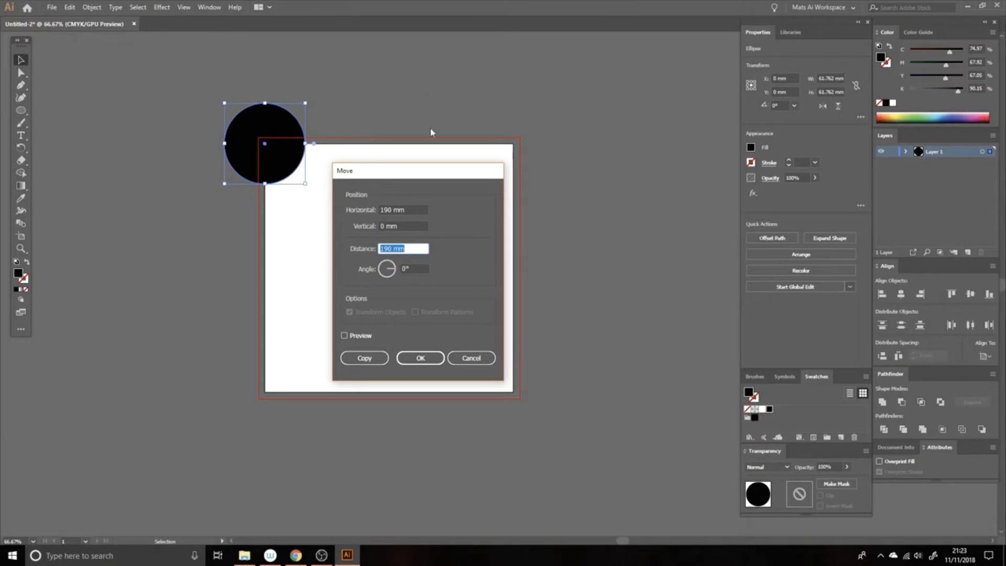
left_click_drag(415, 175, 671, 131)
left_click(599, 293)
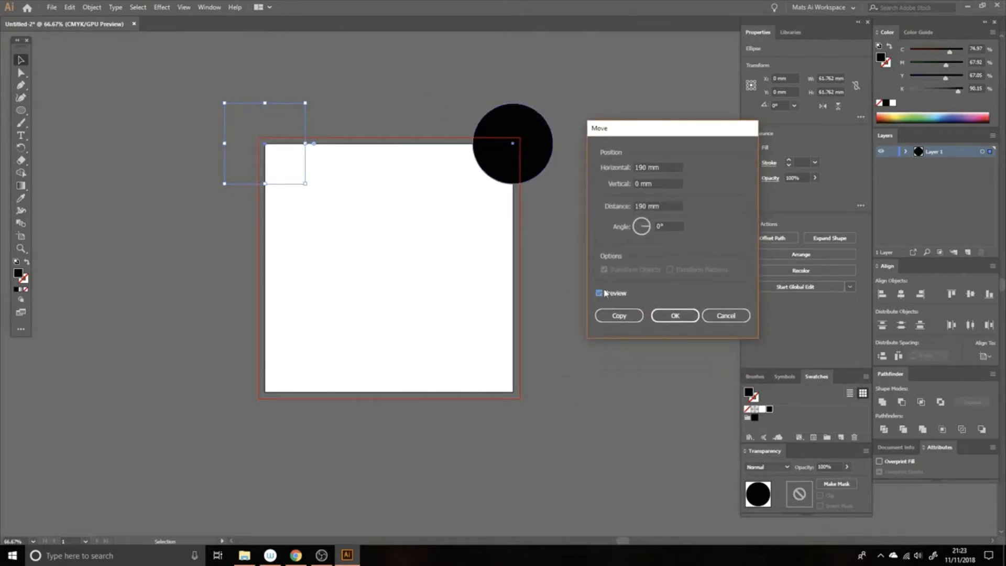
left_click(600, 295)
left_click(601, 295)
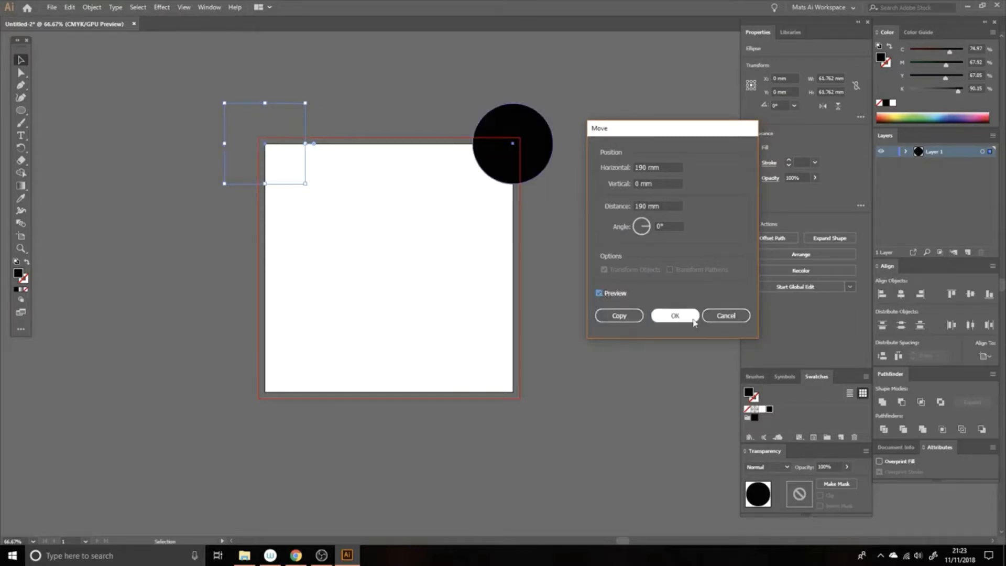
left_click(617, 317)
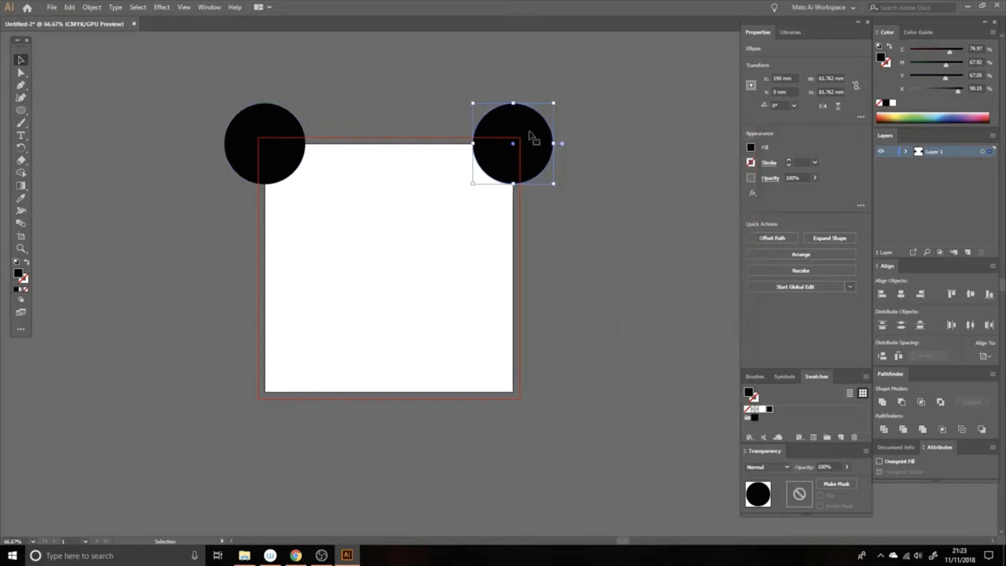
left_click(577, 124)
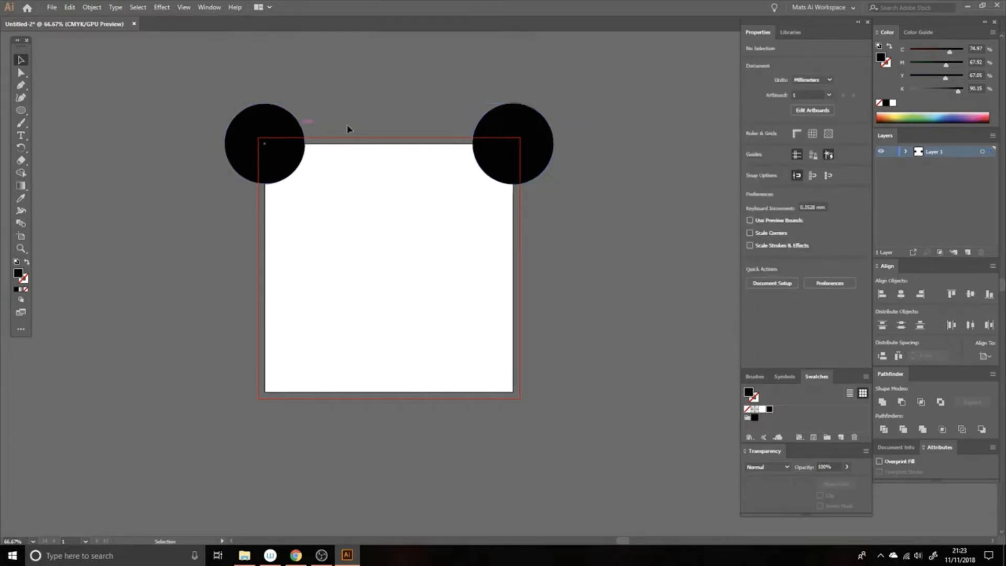
- Copy both upper corner circles together 0 mm horizontally and 190 mm vertically onto the artboard's lower corners
left_click_drag(256, 78, 575, 164)
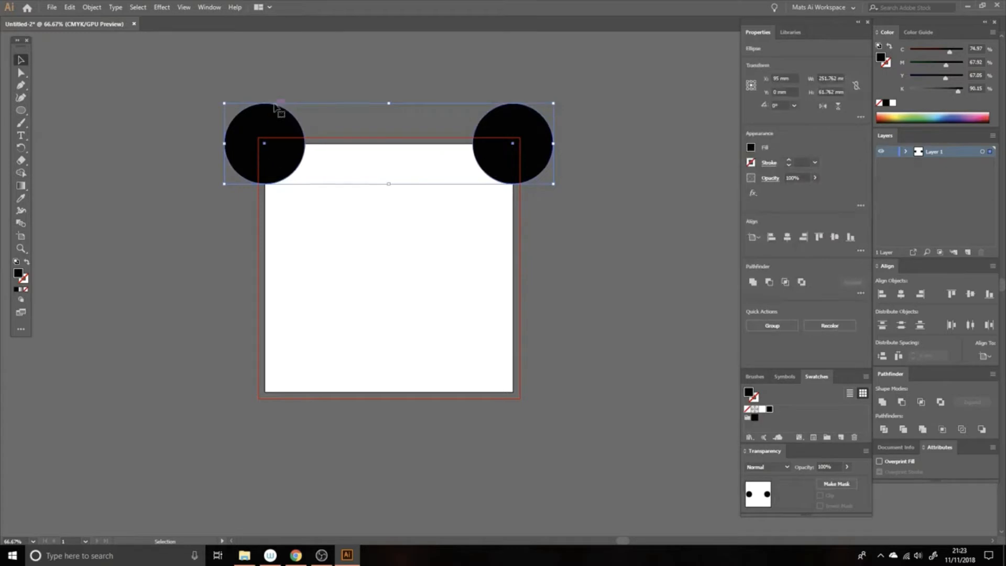
key("Return")
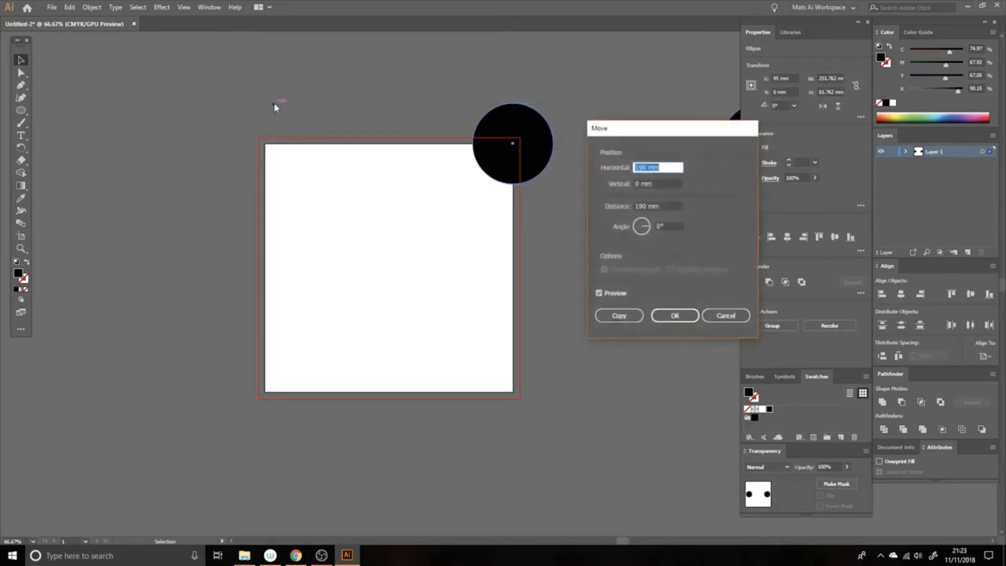
type("0")
key("Tab")
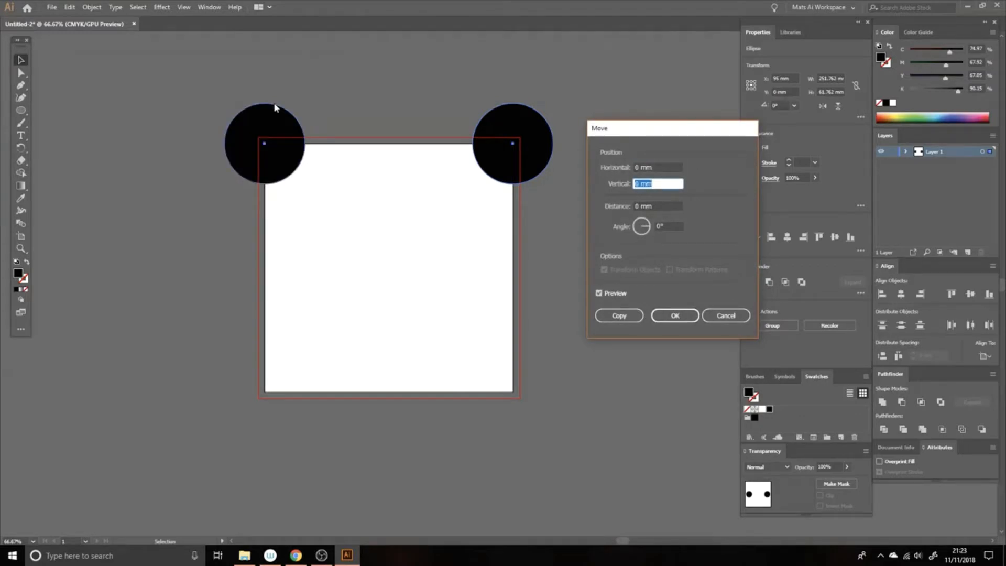
type("190")
key("Tab")
left_click(620, 316)
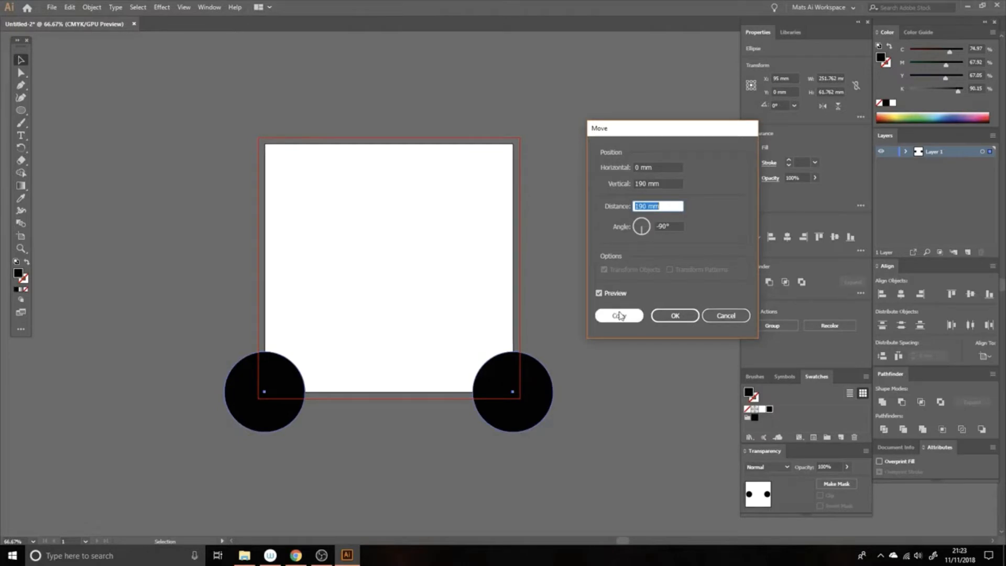
left_click(617, 269)
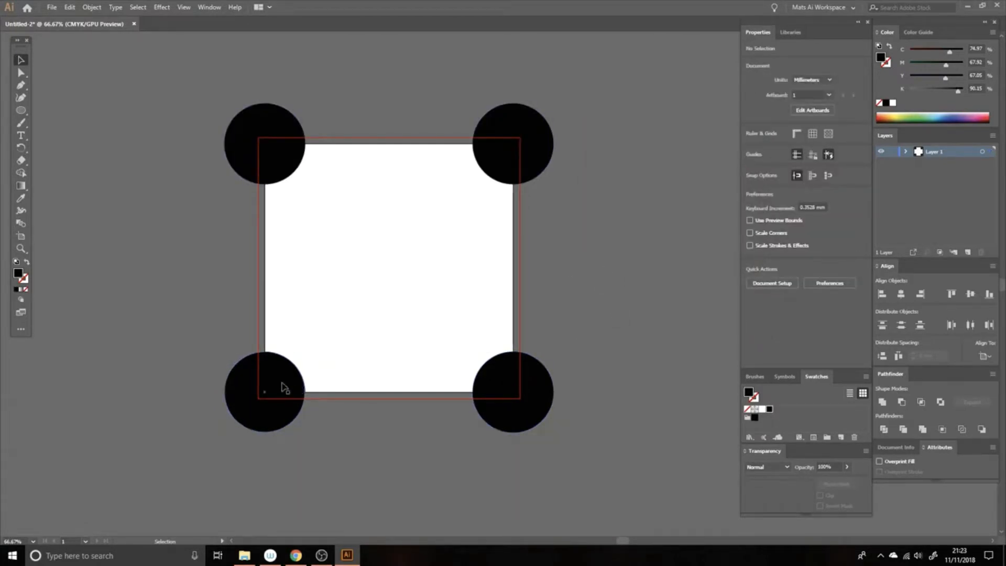
- Duplicate the corner circle inside the artboard, placing one copy near the middle left and another overlapping the lower edge
left_click_drag(283, 386, 420, 365)
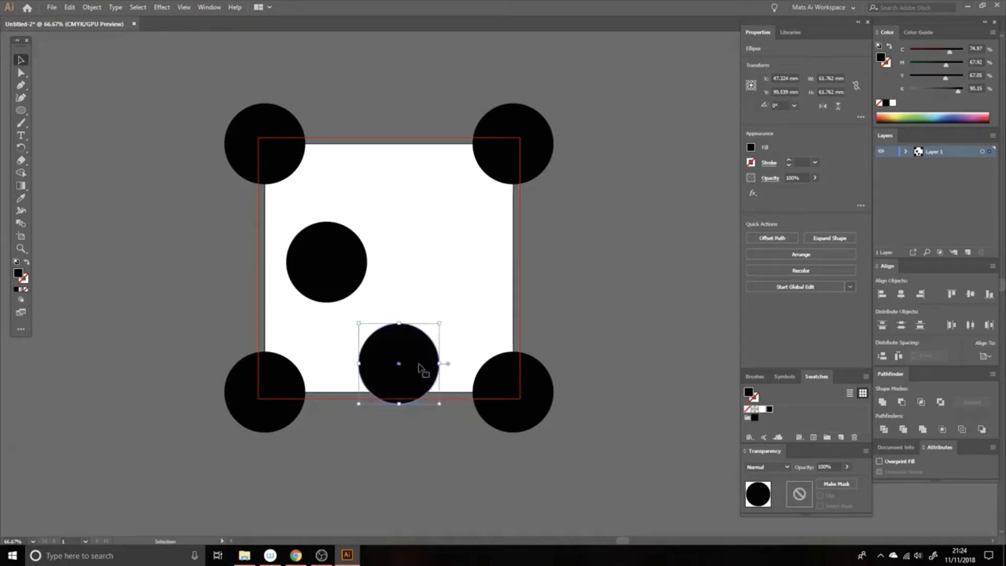
- Preview moving the circle on the artboard's lower edge by -190 mm horizontally and 0 mm vertically
key("Return")
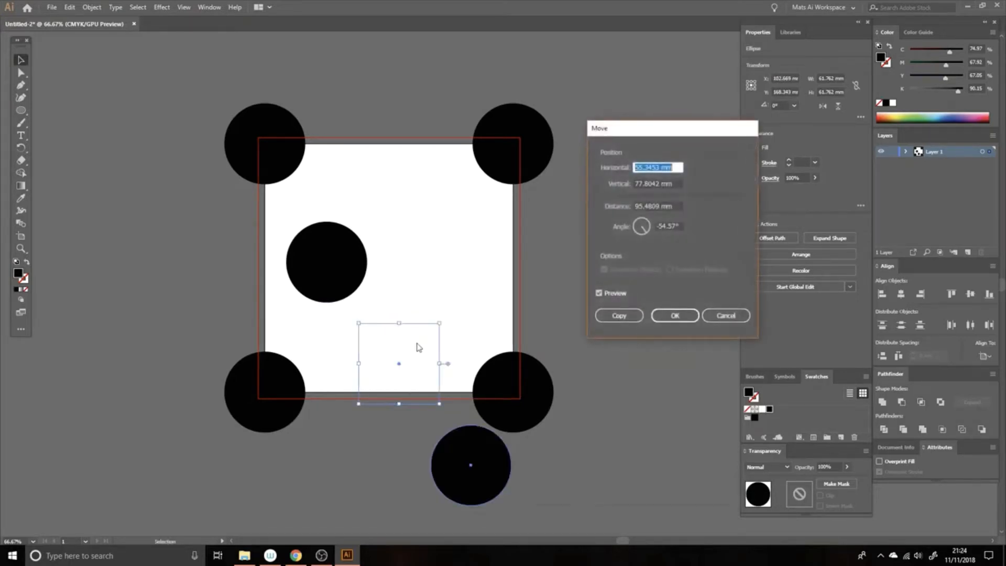
type("-190")
key("Tab")
type("0")
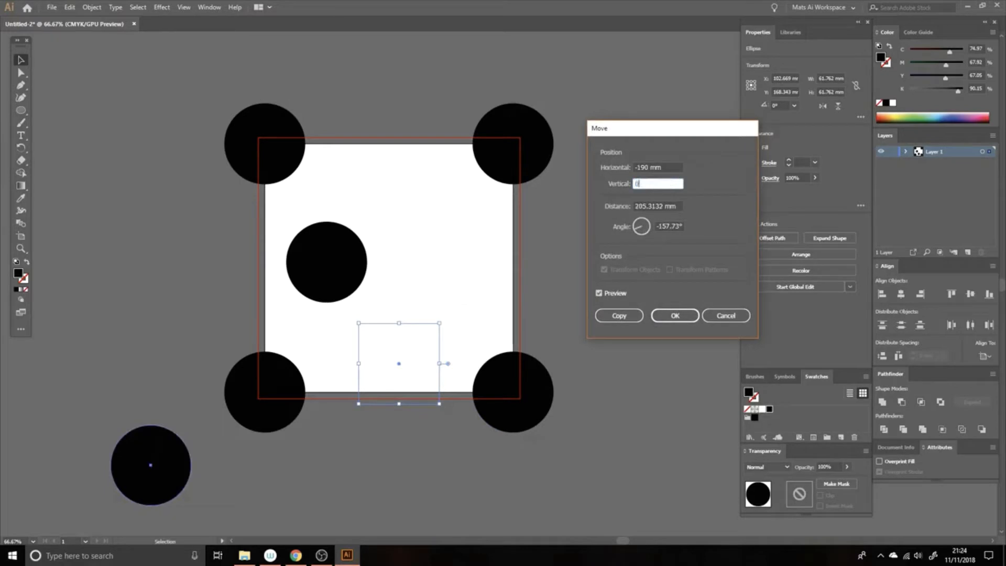
key("Tab")
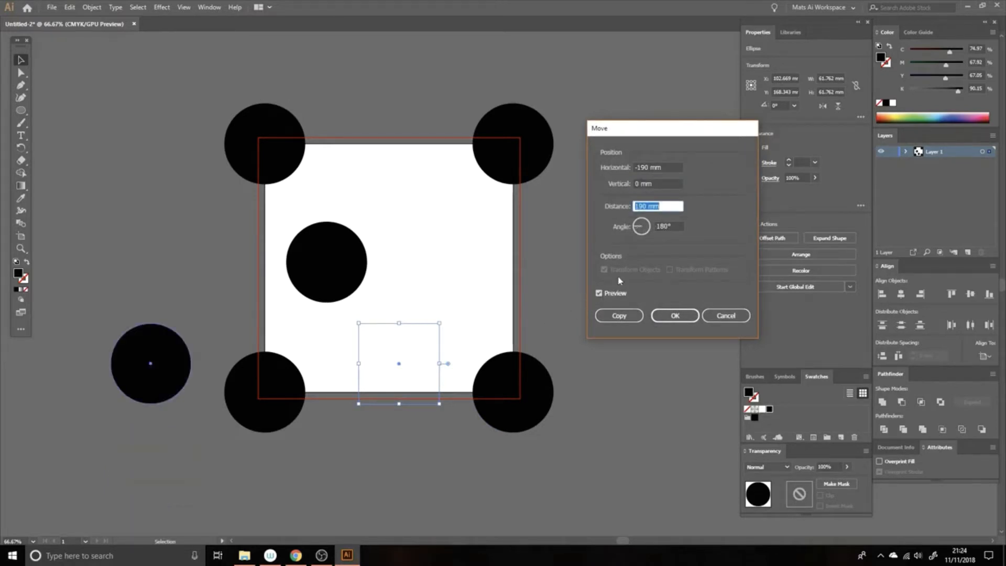
- Set the lower-edge circle's move to 0 mm horizontally and -190 mm vertically with the preview on
double_click(648, 167)
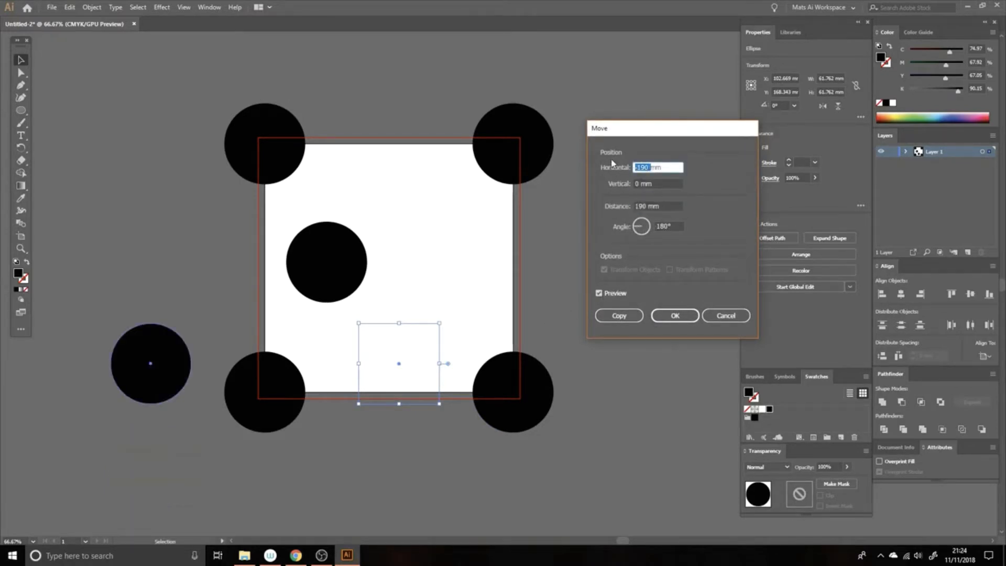
type("0")
key("Tab")
type("-")
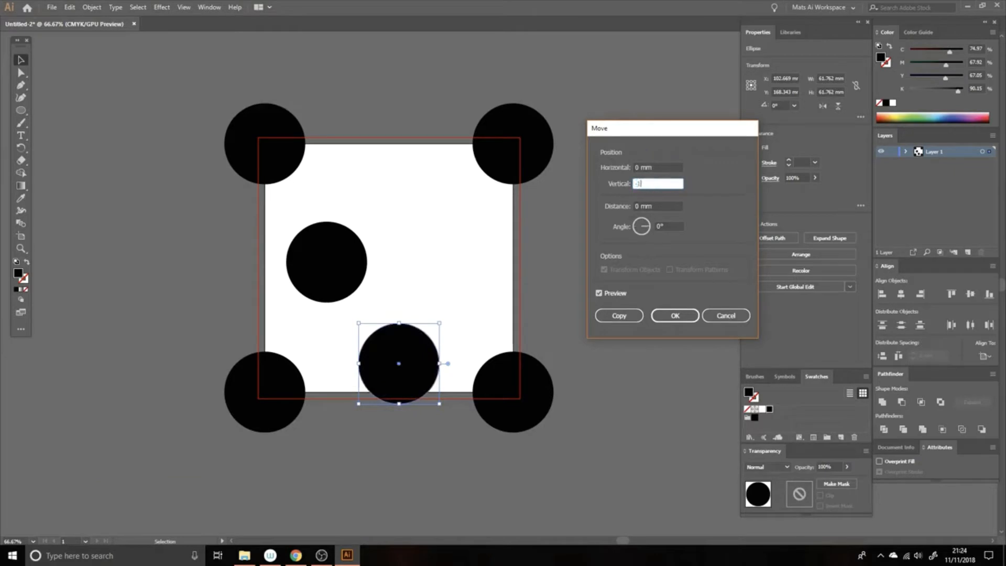
key("Tab")
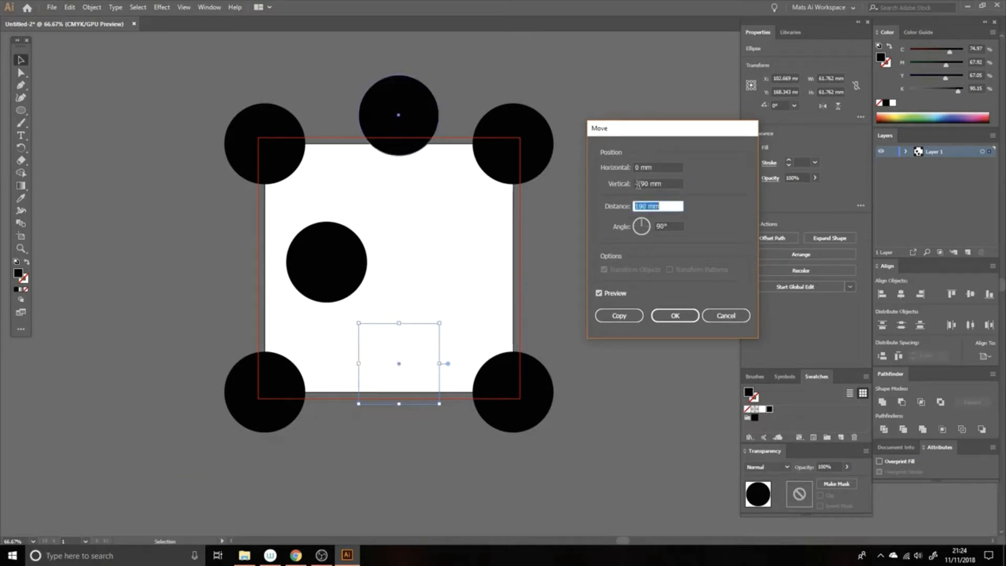
- Preview the circle's move with the vertical distance set to 190 mm
left_click_drag(639, 184, 631, 189)
key("BackSpace")
key("Tab")
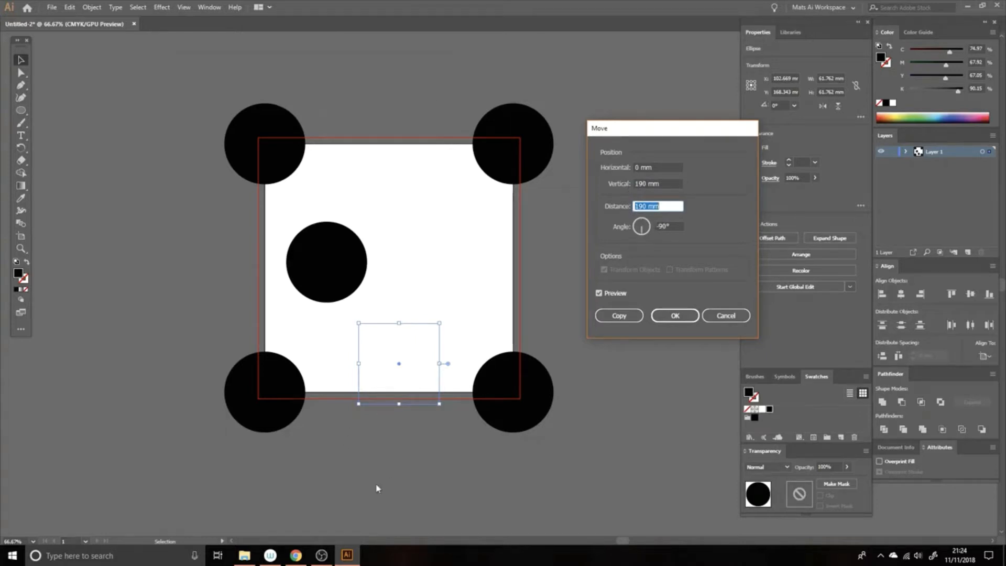
- Set the vertical move to -190 mm and copy the lower-edge circle onto the artboard's upper edge
left_click(634, 183)
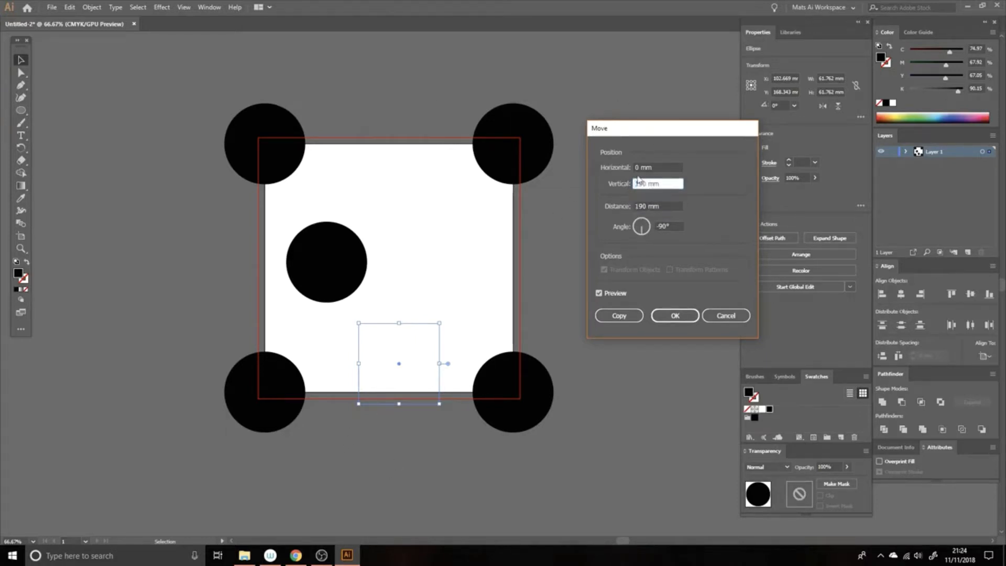
type("-")
key("Tab")
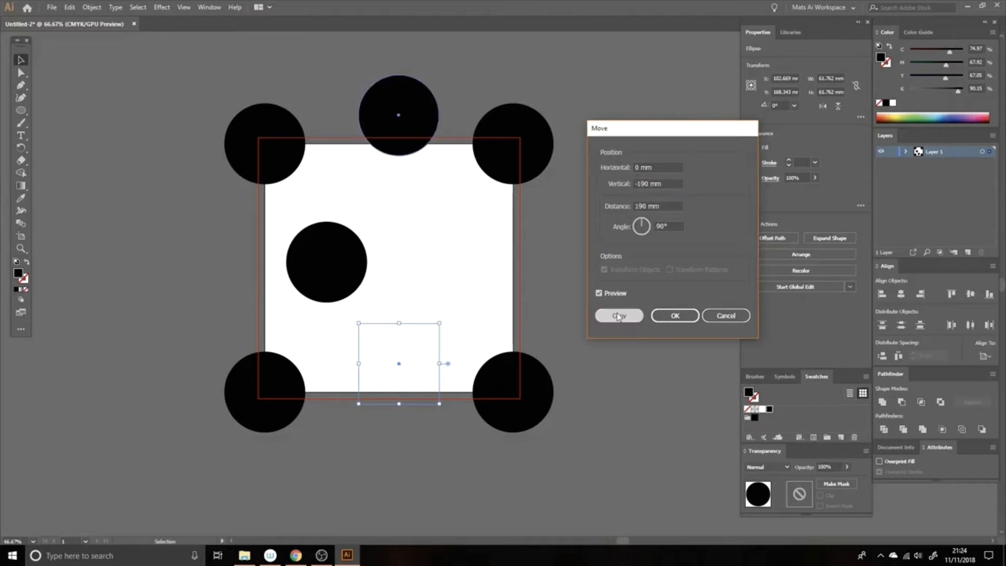
left_click(619, 316)
left_click(431, 231)
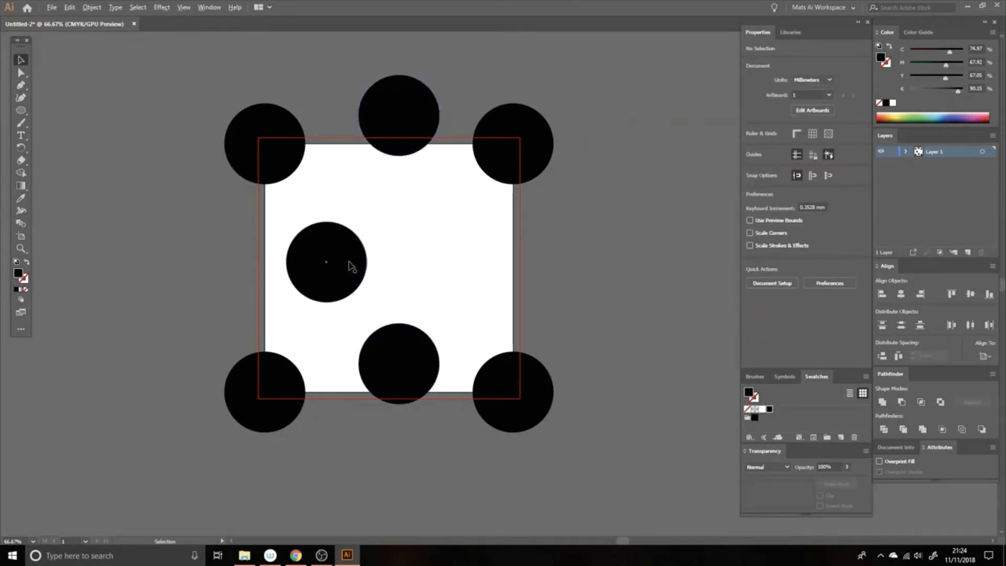
- Duplicate the inner circle into the upper right area of the artboard and adjust the positions of both circles
left_click_drag(350, 264, 479, 240)
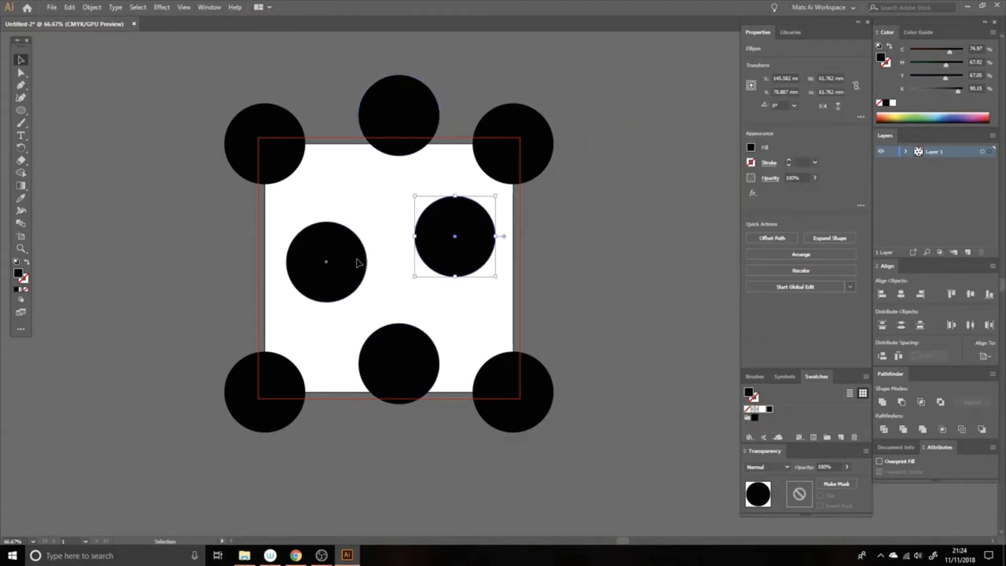
left_click_drag(358, 263, 353, 269)
left_click_drag(459, 255, 441, 246)
left_click(477, 287)
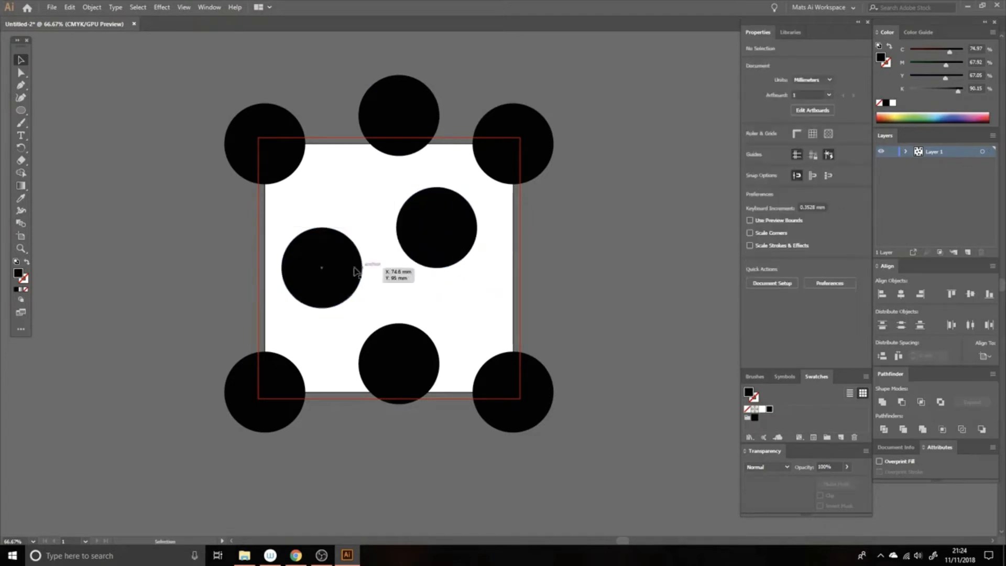
- Nudge the two inner circles to balance the gaps between them and the surrounding circles
left_click_drag(342, 273, 346, 279)
left_click_drag(460, 246, 463, 240)
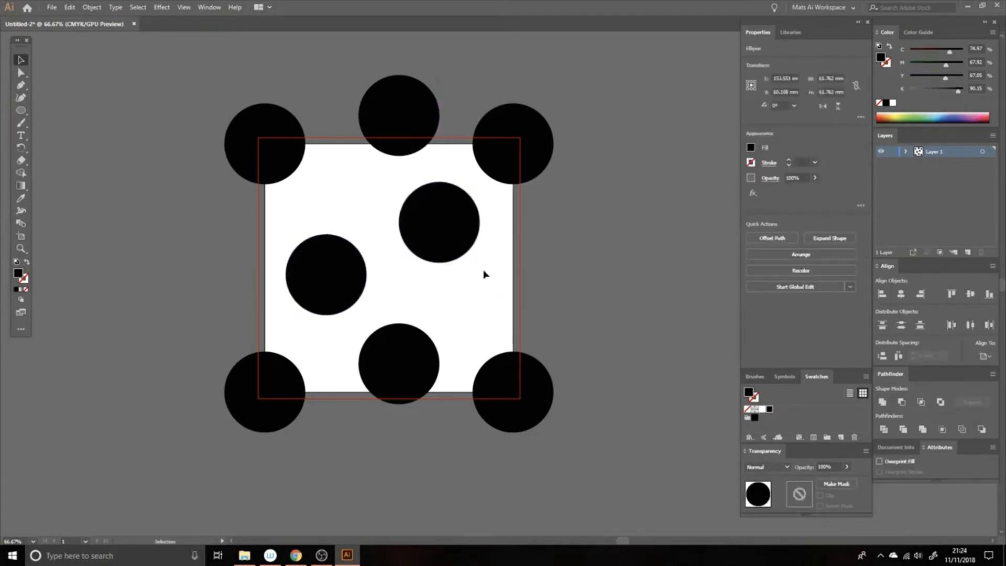
left_click(485, 274)
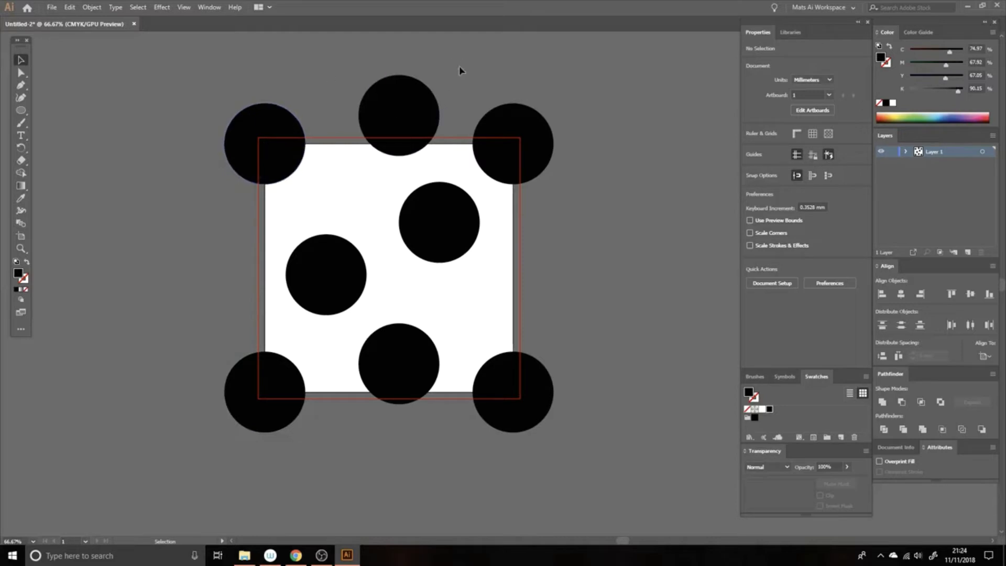
left_click_drag(444, 211, 445, 155)
left_click_drag(341, 221, 346, 221)
left_click_drag(407, 108, 418, 152)
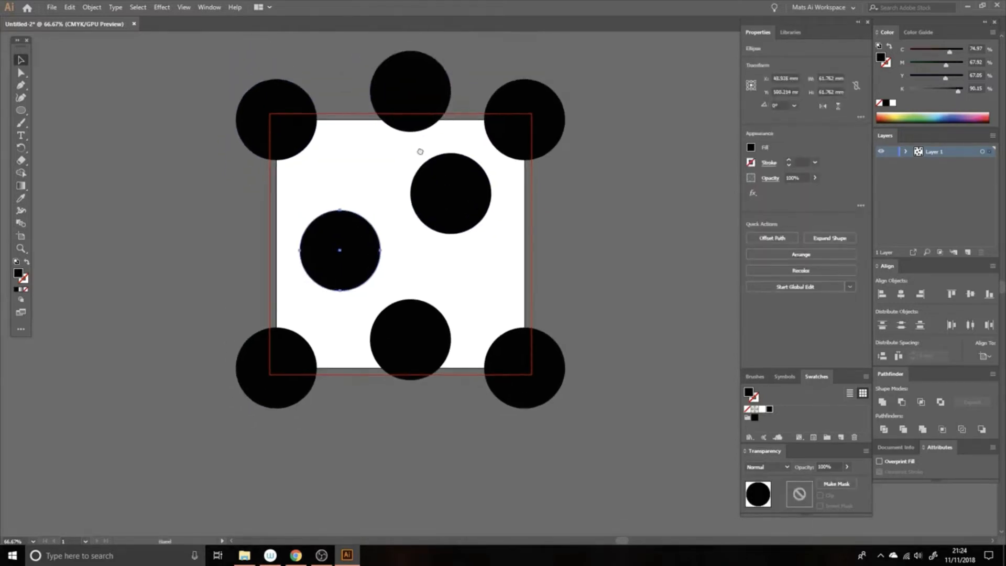
- Try moving the upper-edge circle separately from its lower-edge counterpart, and undo the move
left_click(406, 98)
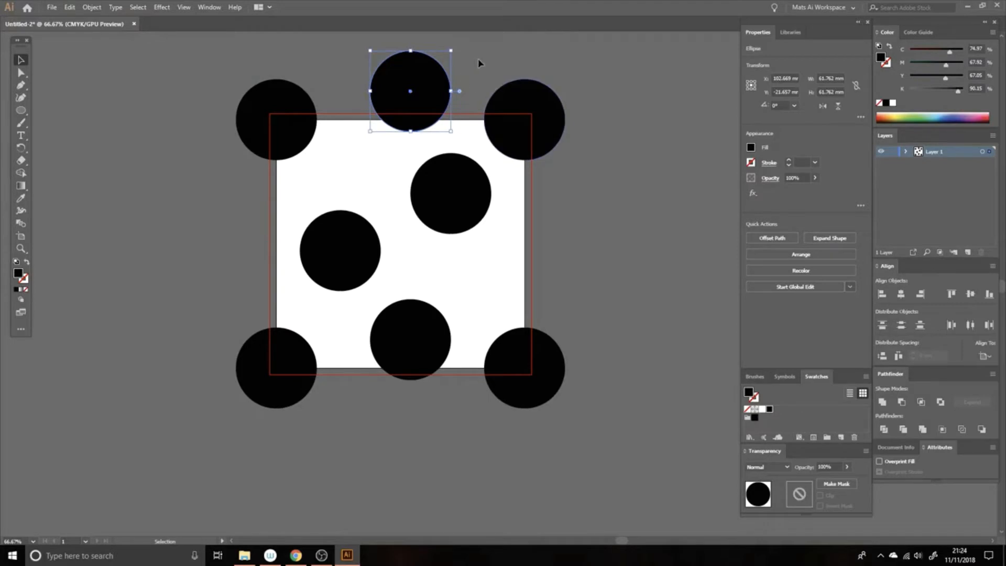
left_click(328, 49)
left_click(387, 90)
left_click(404, 320, "shift")
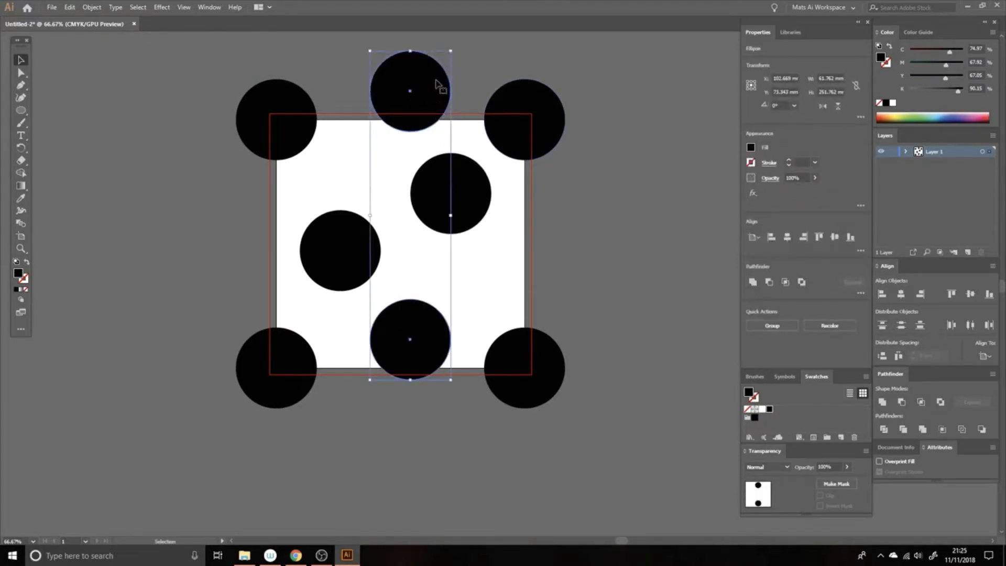
left_click(482, 57)
left_click_drag(421, 85, 417, 91)
left_click(479, 63)
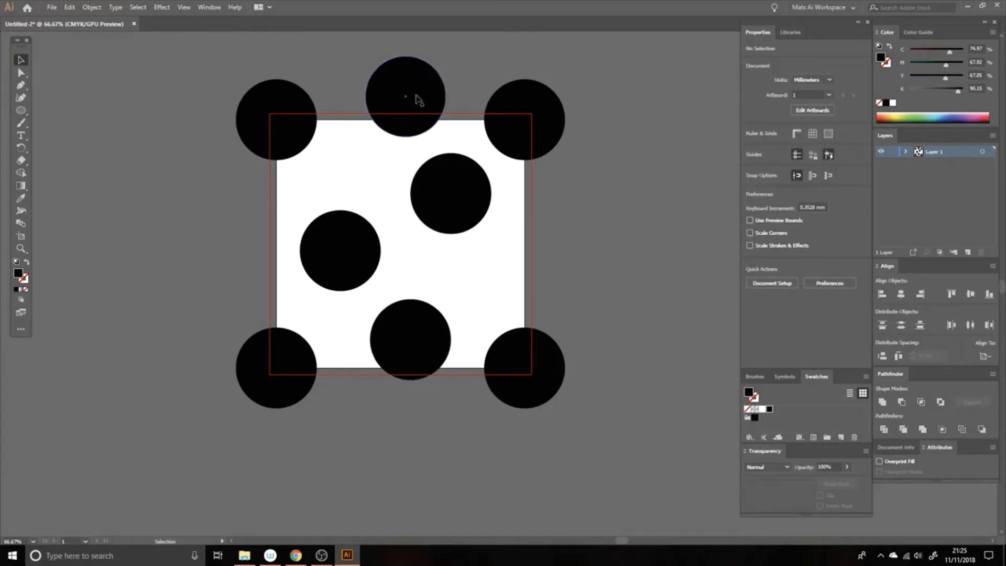
key("ctrl+z")
- Group the upper-edge circle with its lower-edge counterpart and move the pair together slightly left and down
key("v")
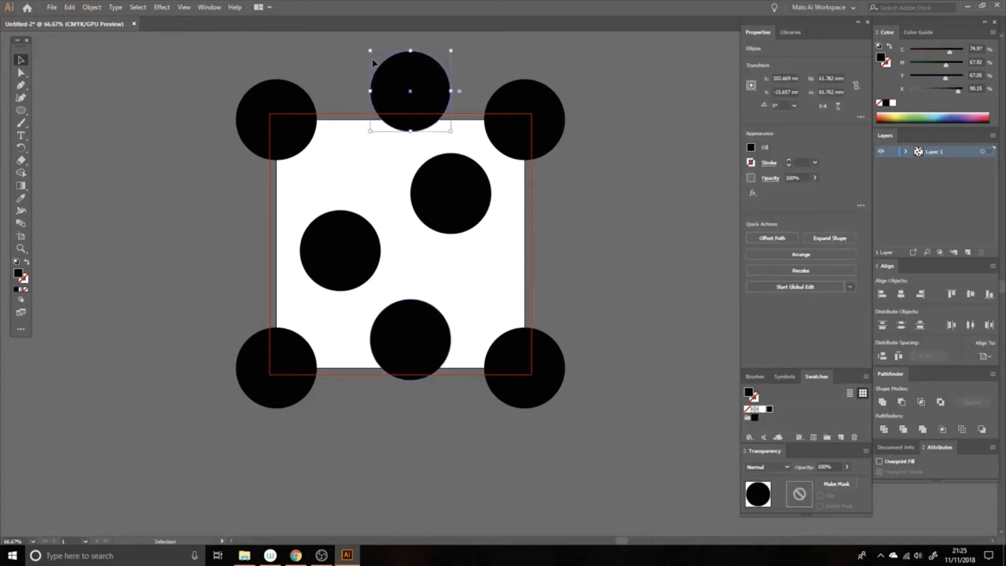
left_click(431, 342, "shift")
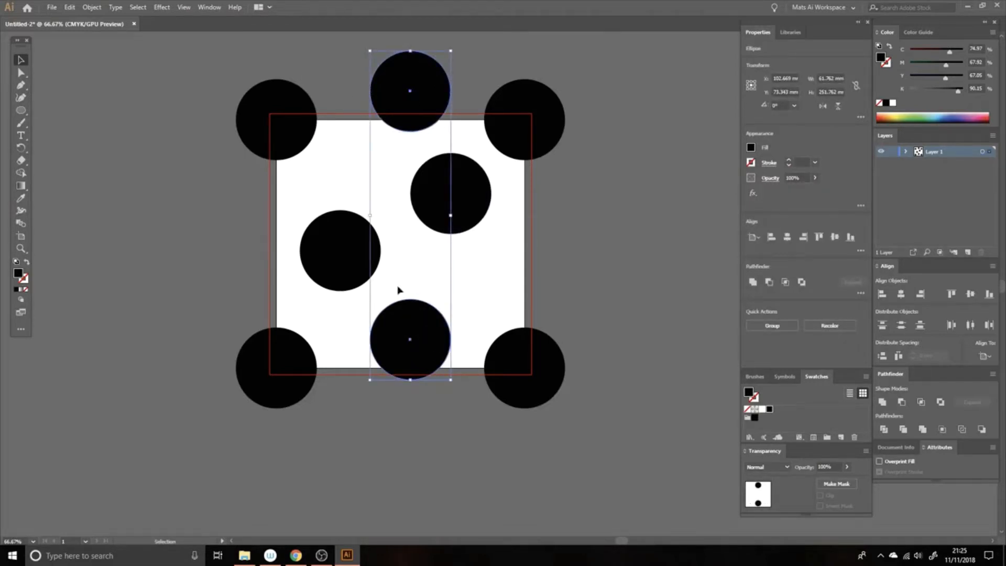
key("ctrl+g")
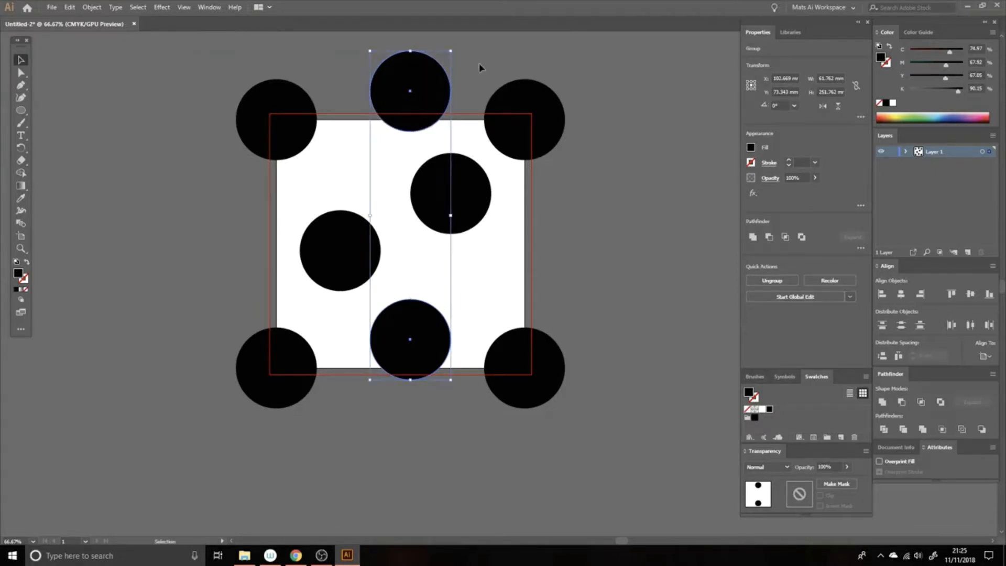
left_click_drag(422, 97, 435, 104)
left_click_drag(434, 102, 427, 107)
- Group the four circles on the artboard's corners
left_click_drag(202, 65, 273, 134)
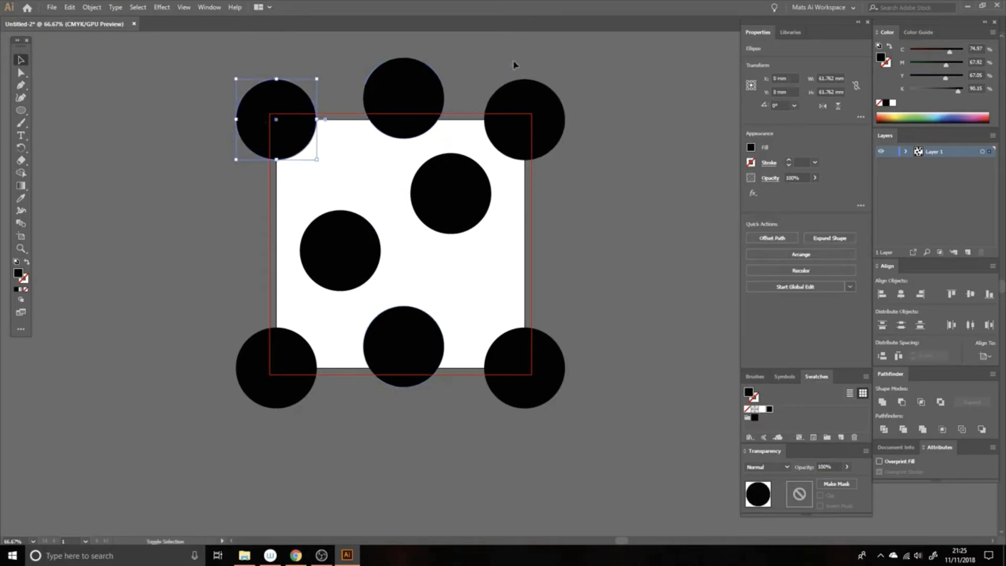
left_click(530, 91, "shift")
left_click(551, 369, "shift")
left_click(280, 392, "shift")
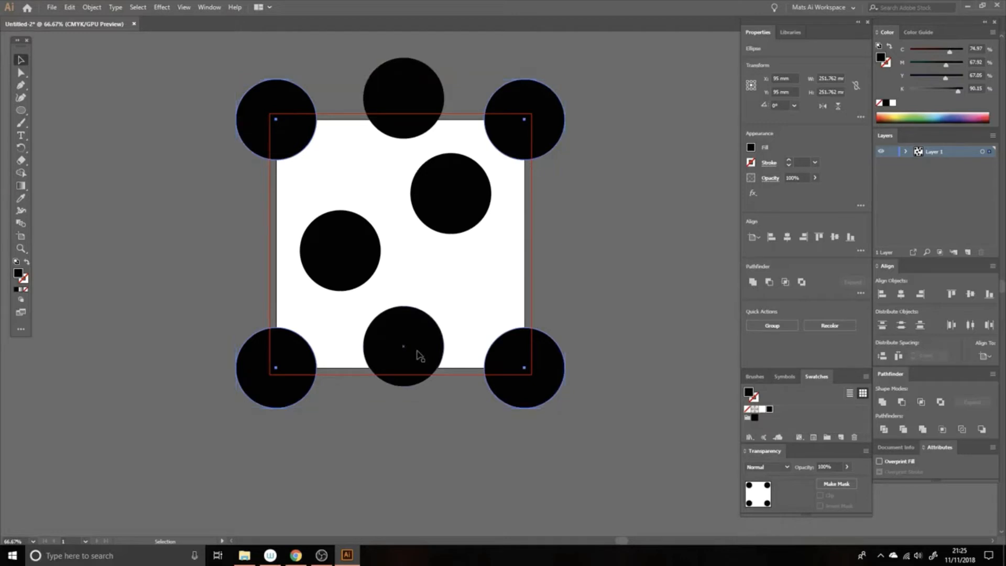
key("ctrl+g")
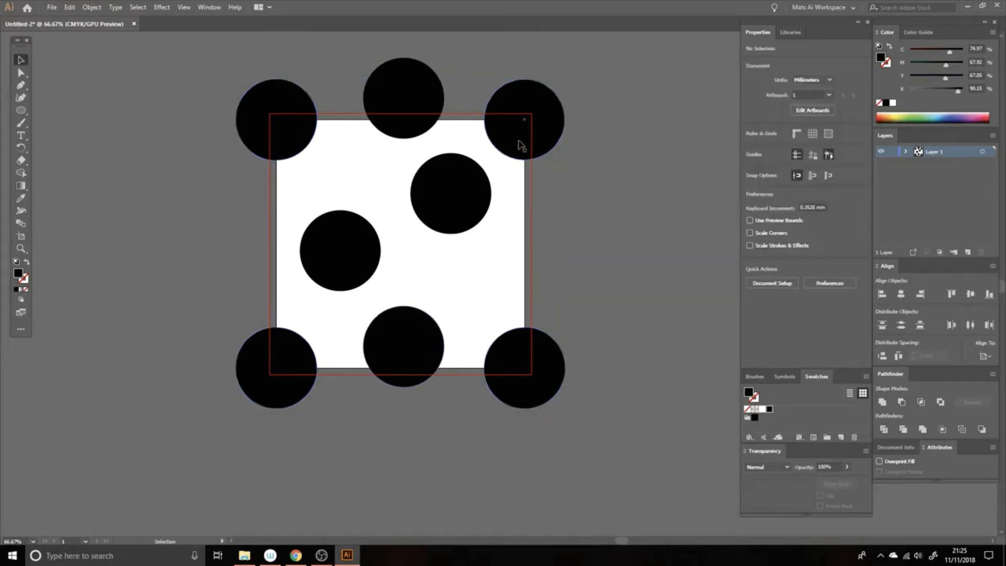
- Try out positions for the corner group and leave it slightly to the right of and above the artboard's corners
left_click_drag(519, 142, 529, 146)
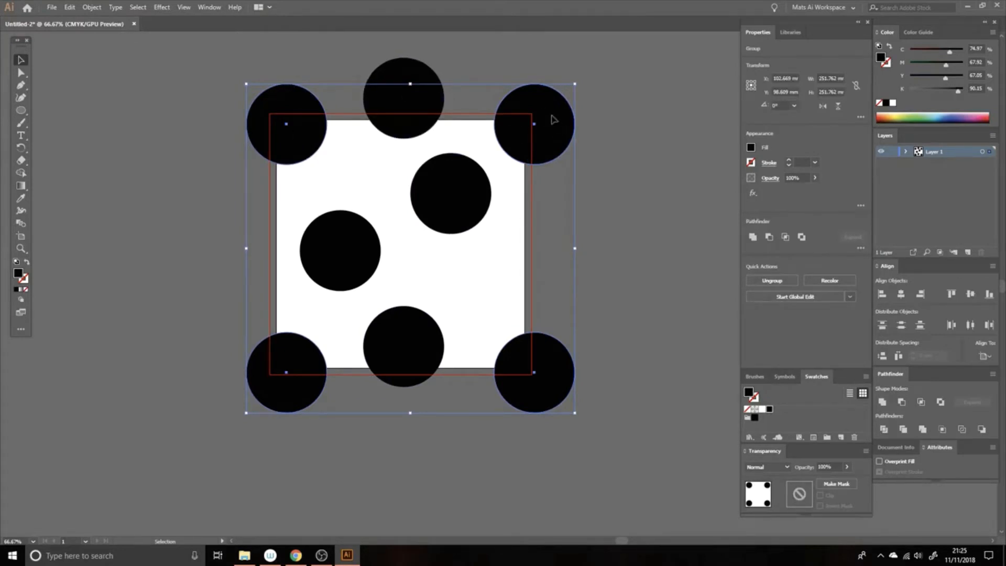
key("ctrl+z")
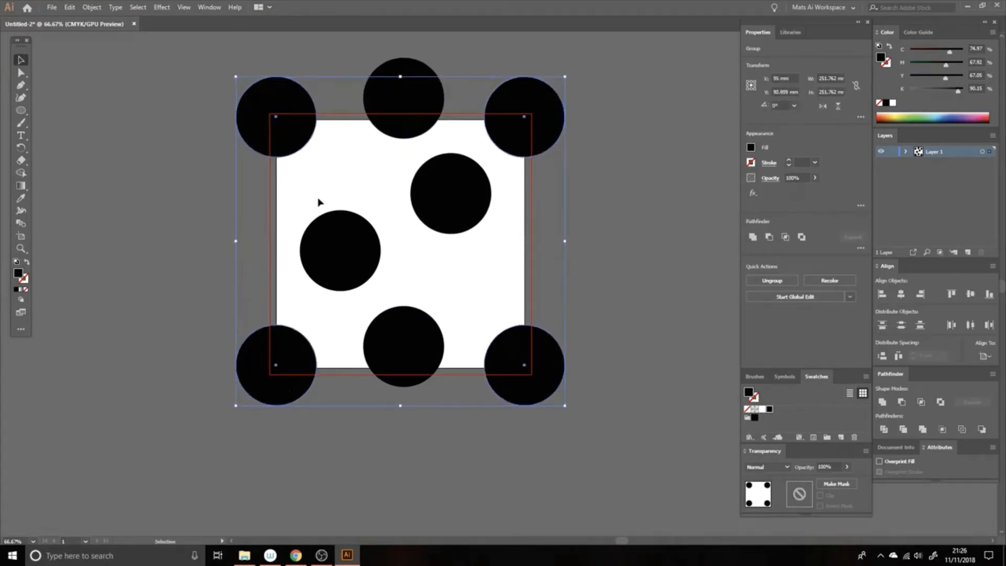
left_click_drag(301, 138, 311, 152)
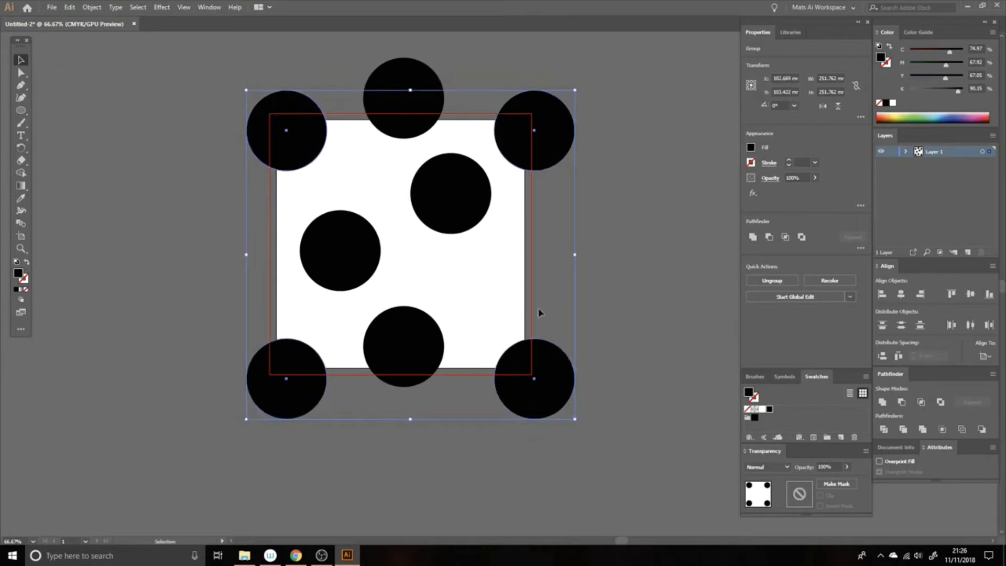
left_click_drag(524, 134, 559, 126)
left_click(633, 133)
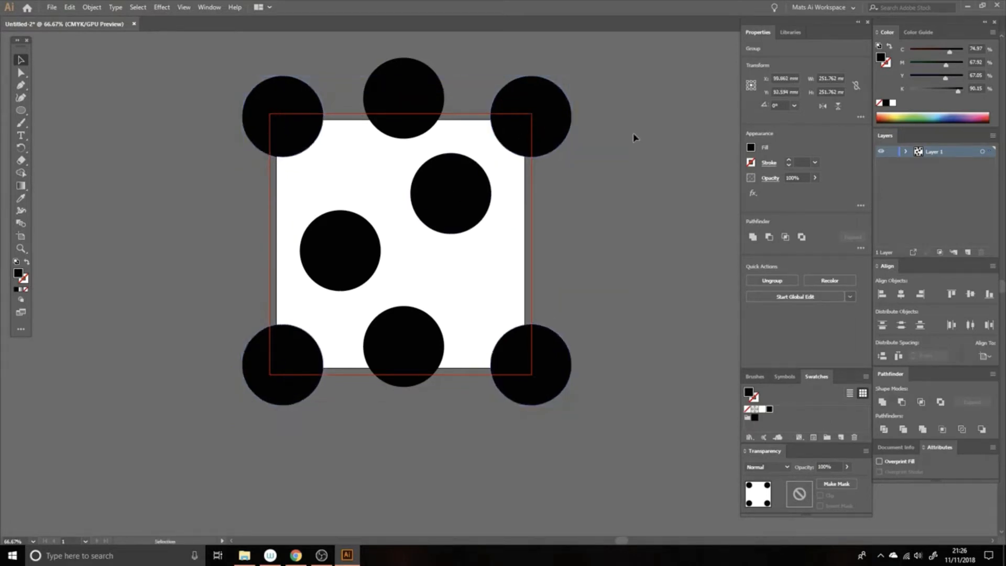
- Move the right inner circle slightly down and right, and the left inner circle slightly up
left_click_drag(568, 172, 608, 171)
left_click(492, 212)
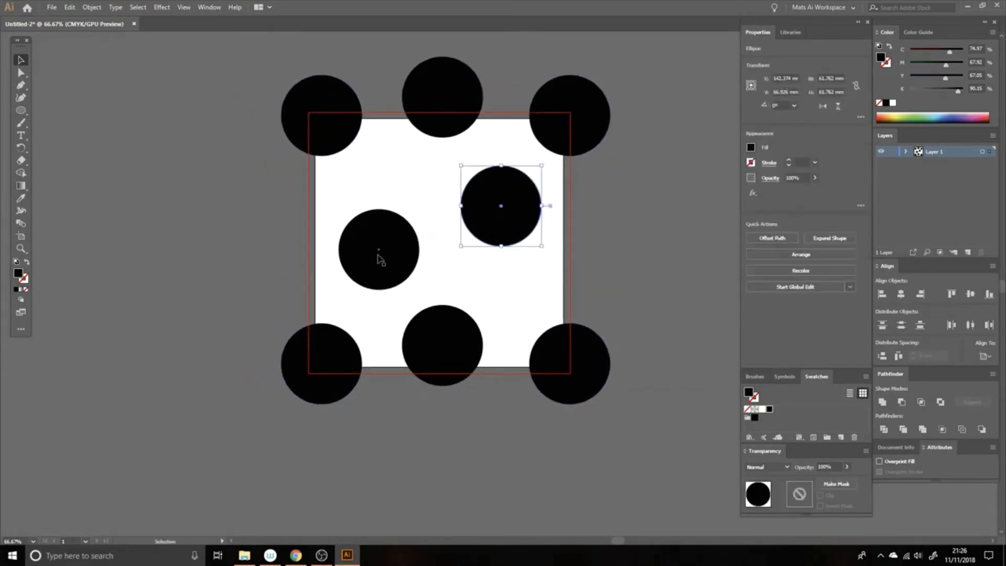
left_click(378, 243)
left_click(620, 223)
left_click_drag(620, 222, 552, 215)
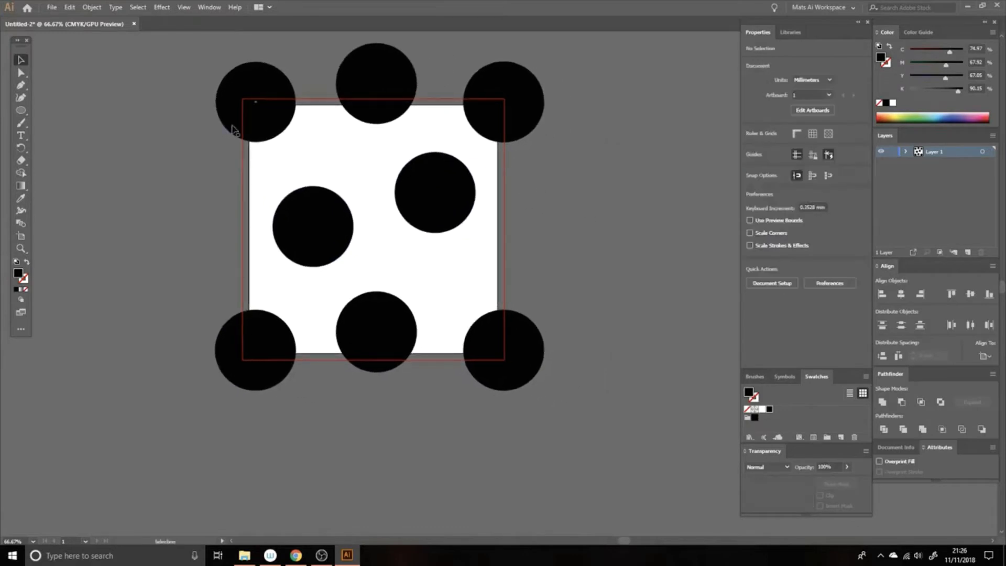
- Start a rectangle by exact dimensions on the artboard and enter a width and height of 190 mm
left_click(21, 110)
left_click(97, 110)
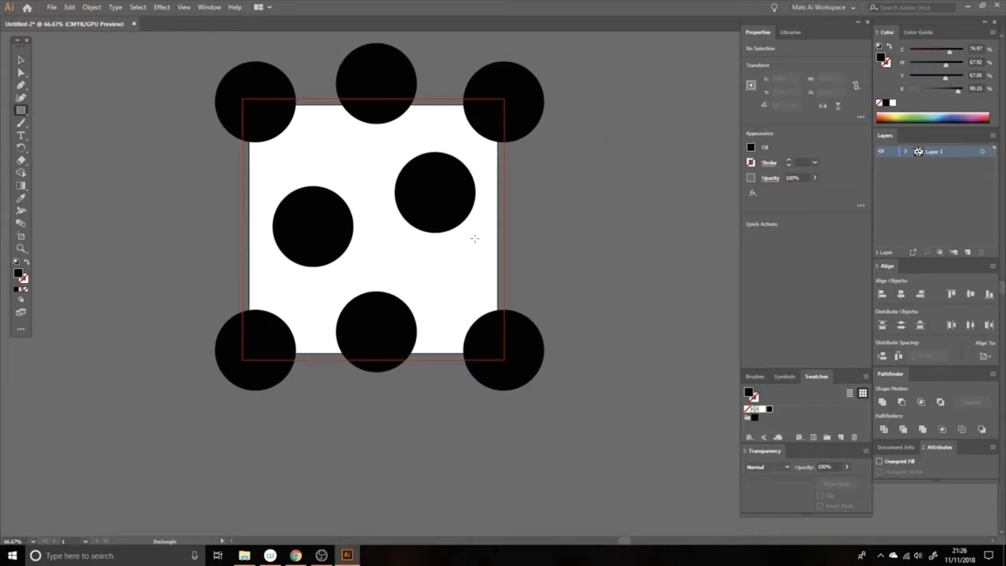
left_click_drag(443, 175, 499, 193)
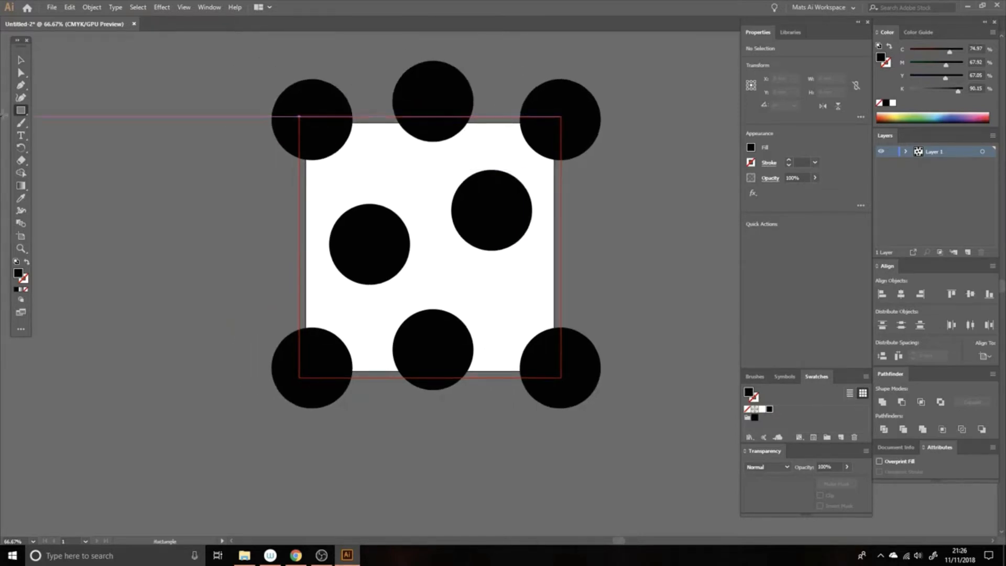
left_click(22, 113)
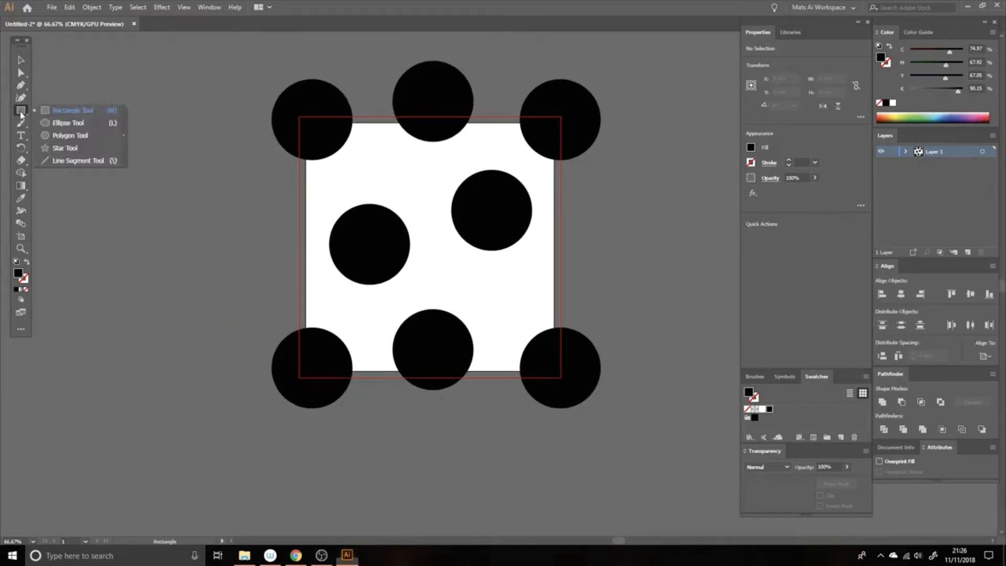
left_click(68, 110)
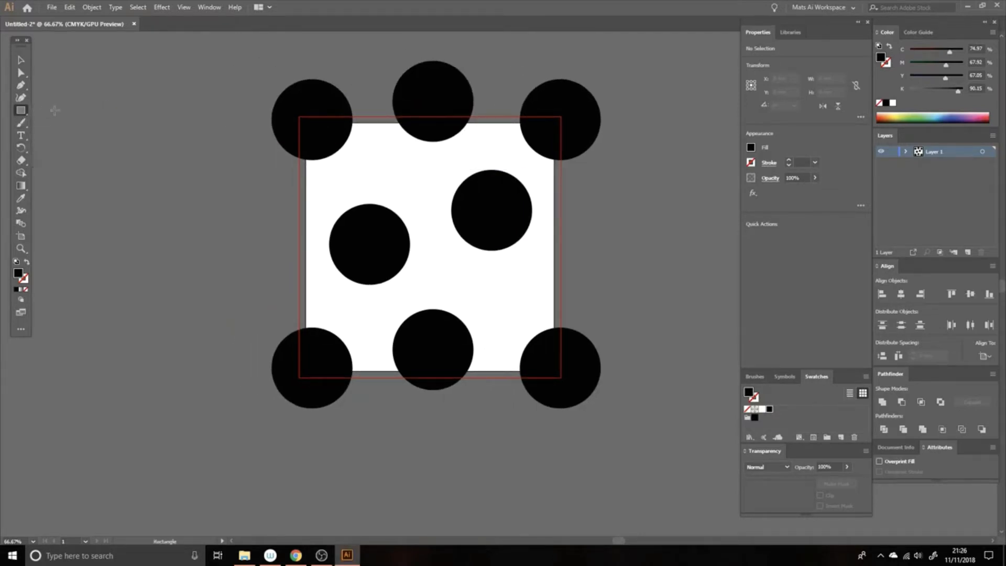
left_click(433, 214)
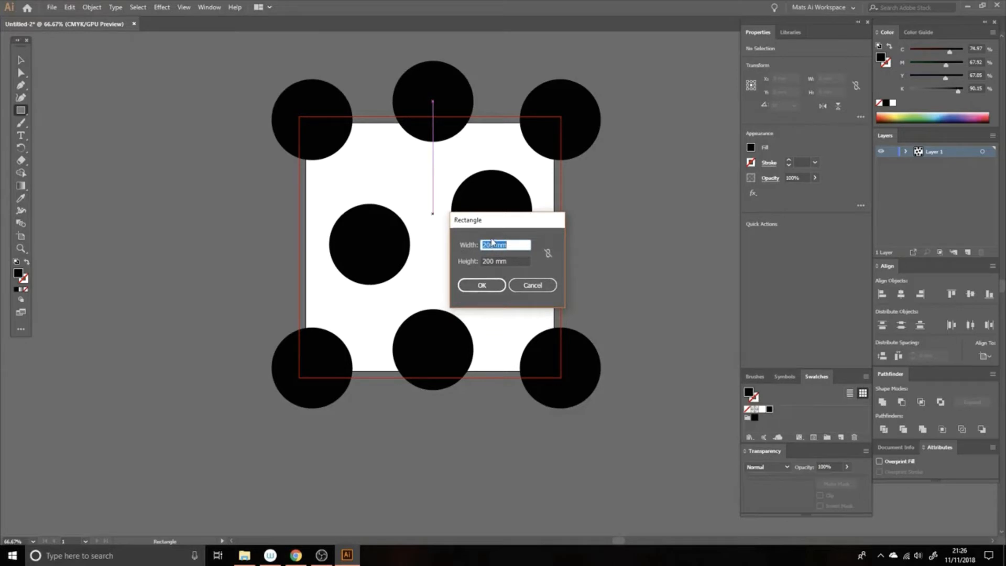
type("190")
key("Tab")
type("190")
key("Tab")
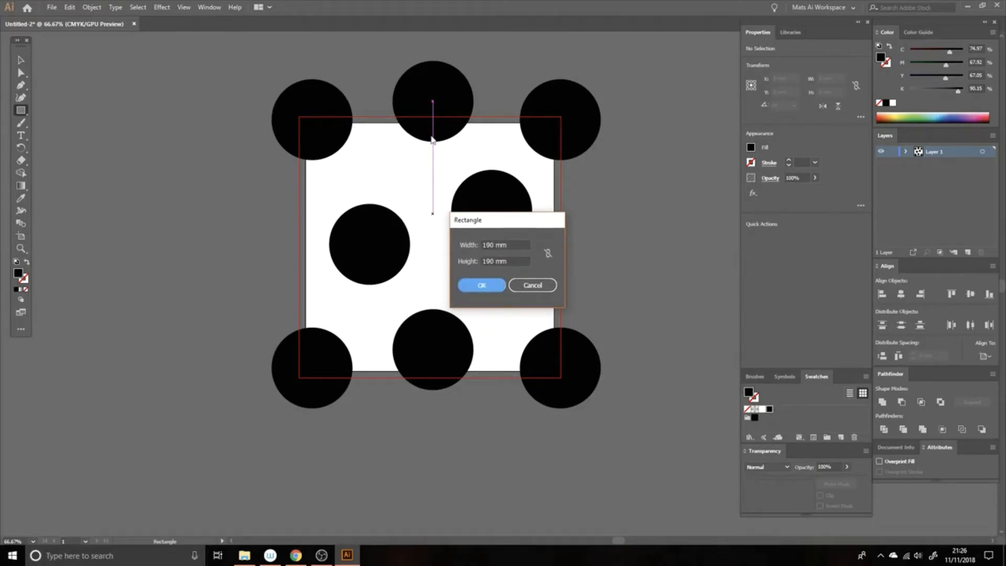
- Set the rectangle's width and height to 200 mm and create it
left_click_drag(494, 245, 471, 243)
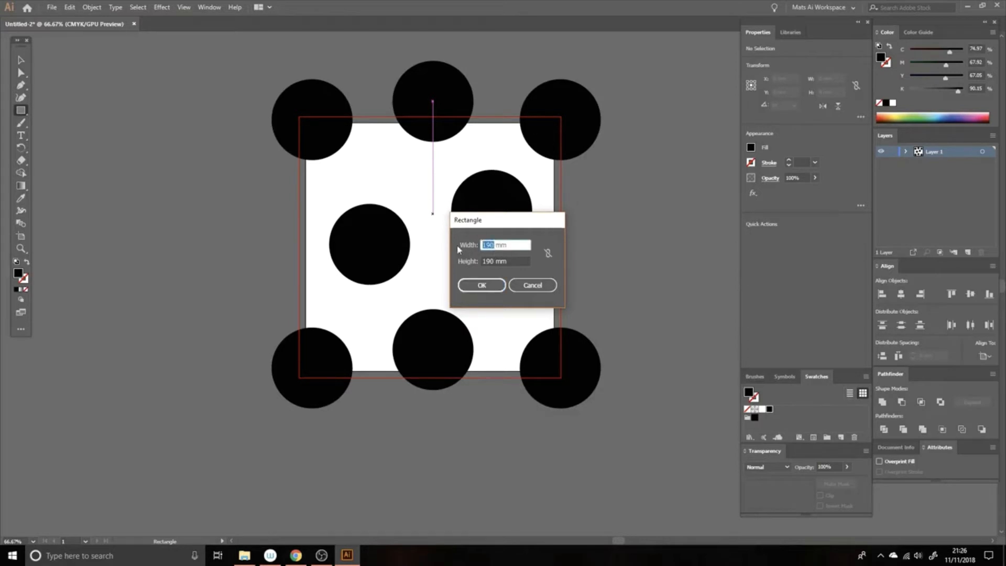
key("Up")
key("Up")
type("290")
key("Tab")
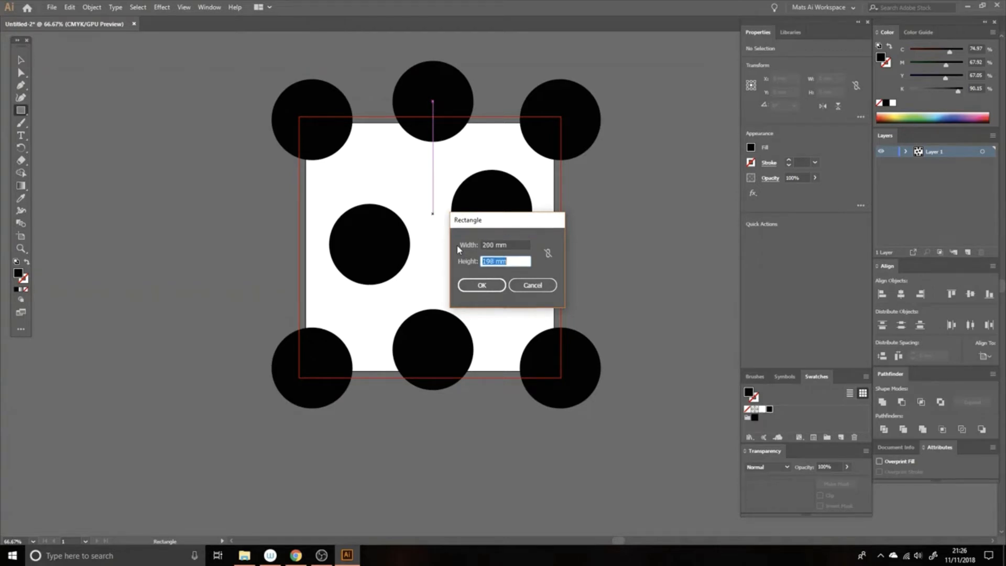
left_click(478, 285)
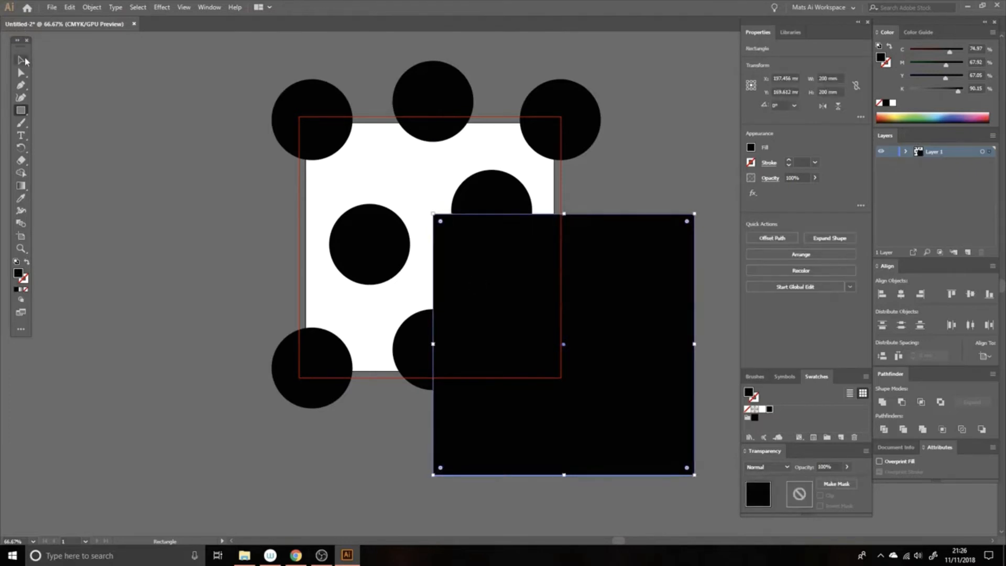
- Centre the black 200 mm square horizontally and vertically on the artboard, keeping alignment relative to the artboard
left_click(21, 60)
left_click(210, 7)
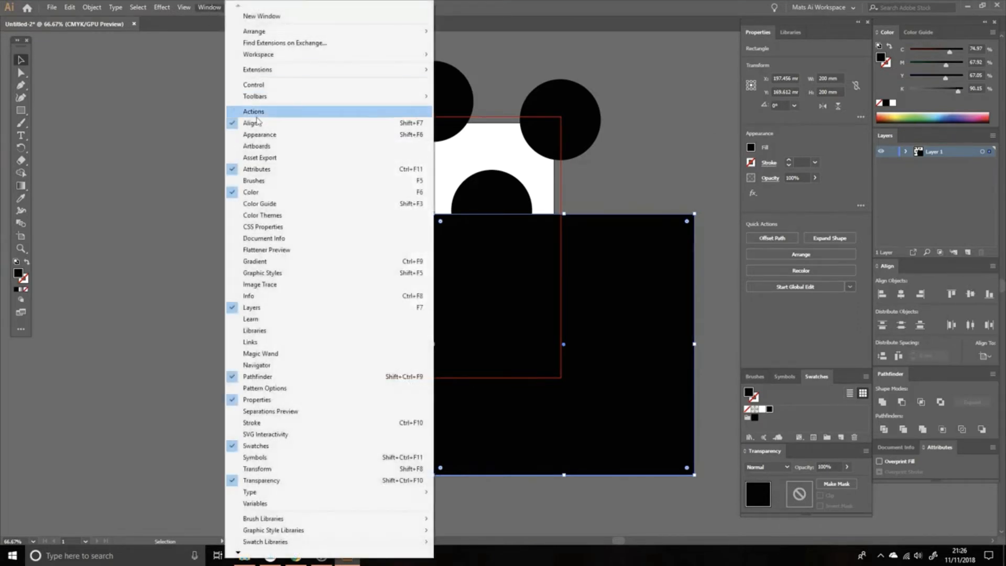
left_click(214, 10)
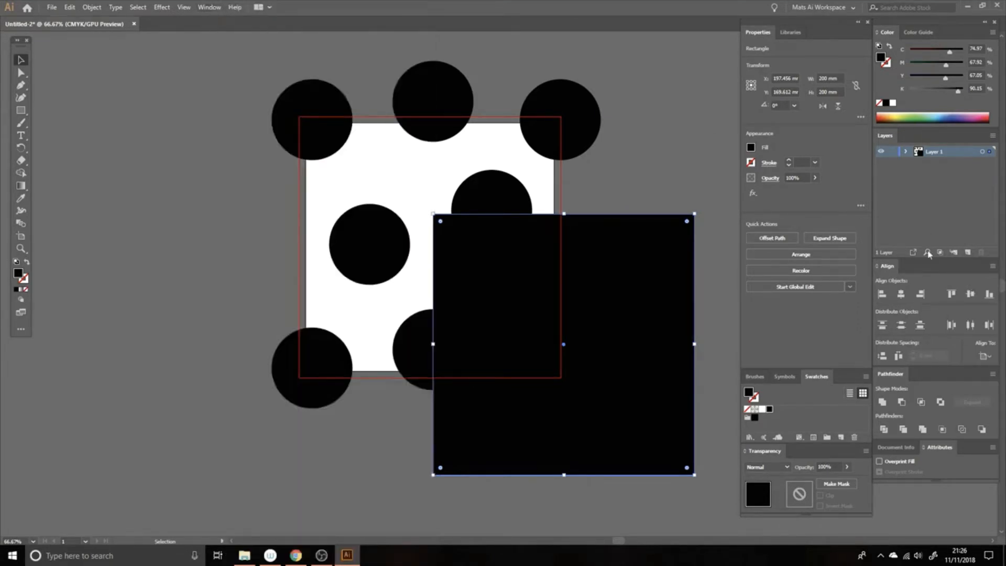
left_click(902, 293)
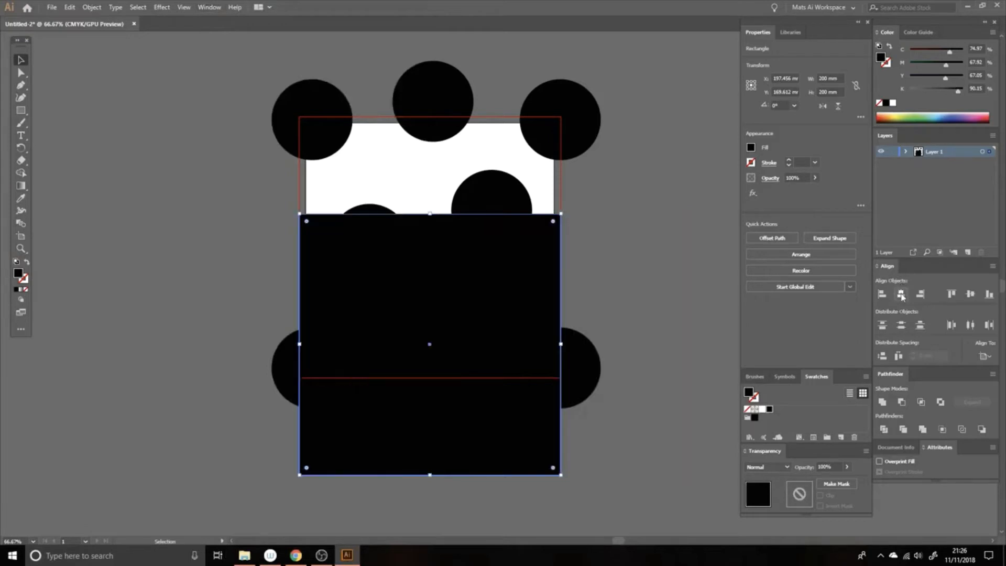
left_click(971, 295)
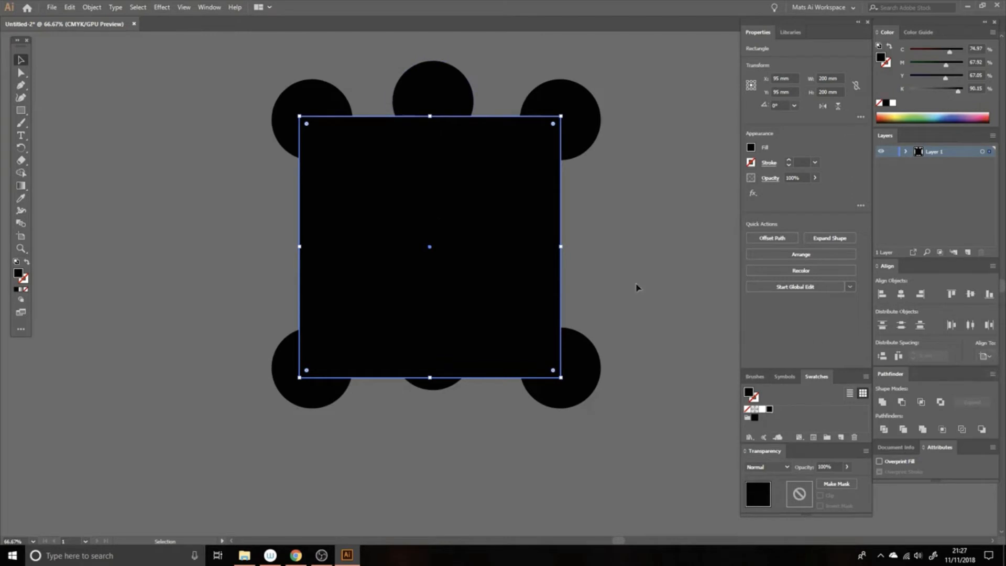
left_click(991, 358)
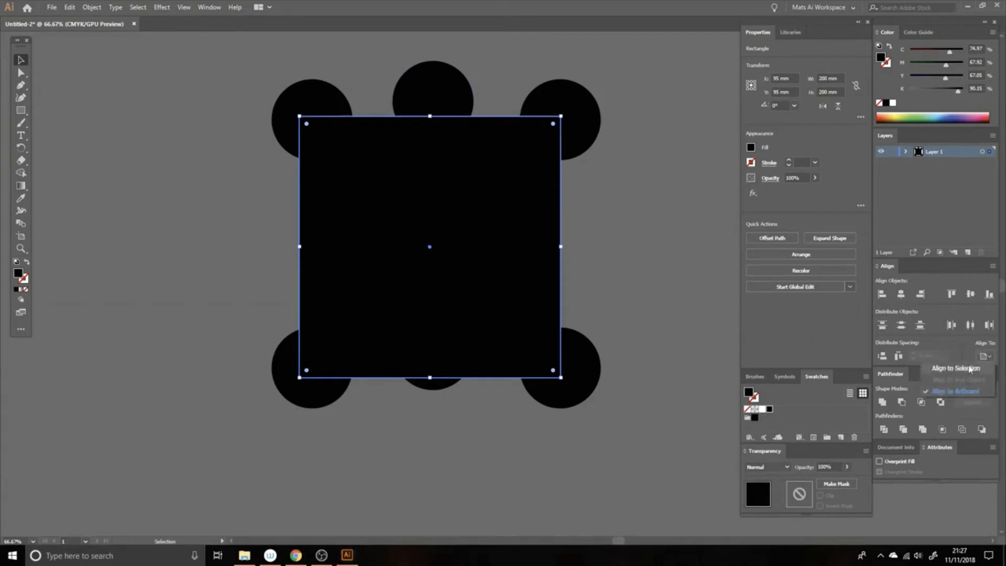
left_click(977, 392)
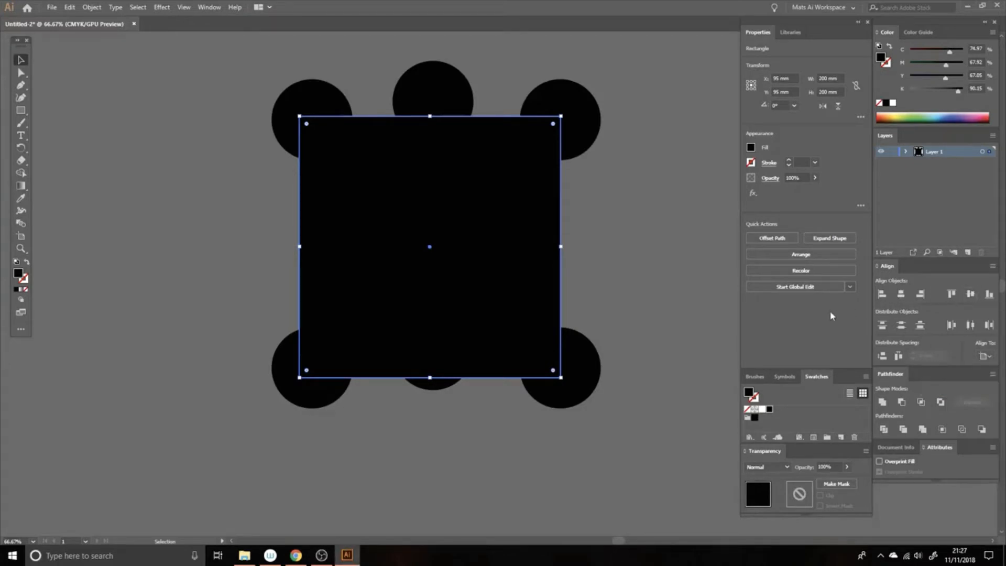
- Select all objects and clip the circles to the 200 mm square with a clipping mask
key("a")
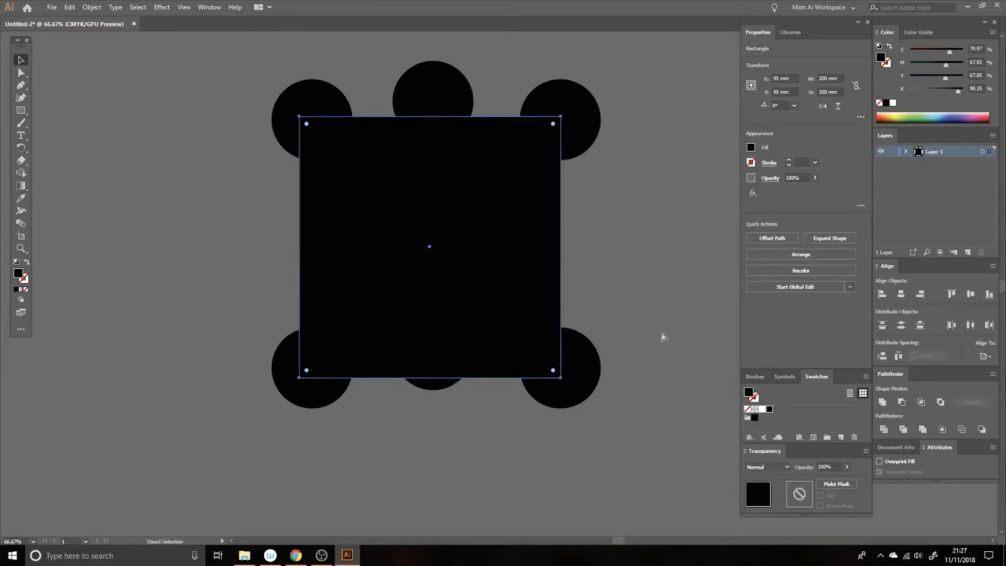
key("ctrl+a")
key("v")
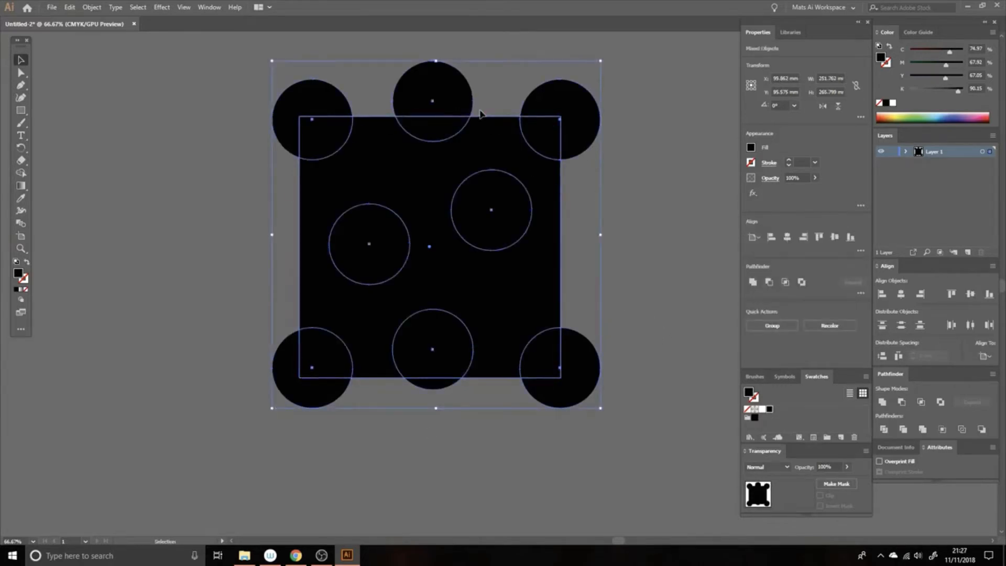
key("a")
key("ctrl+7")
key("v")
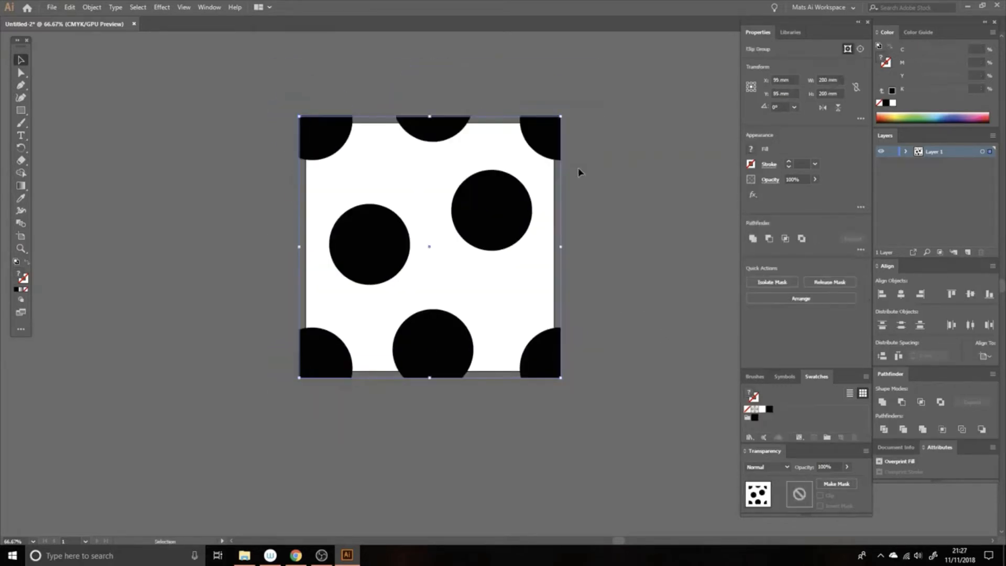
left_click(616, 159)
left_click_drag(615, 159, 550, 147)
key("a")
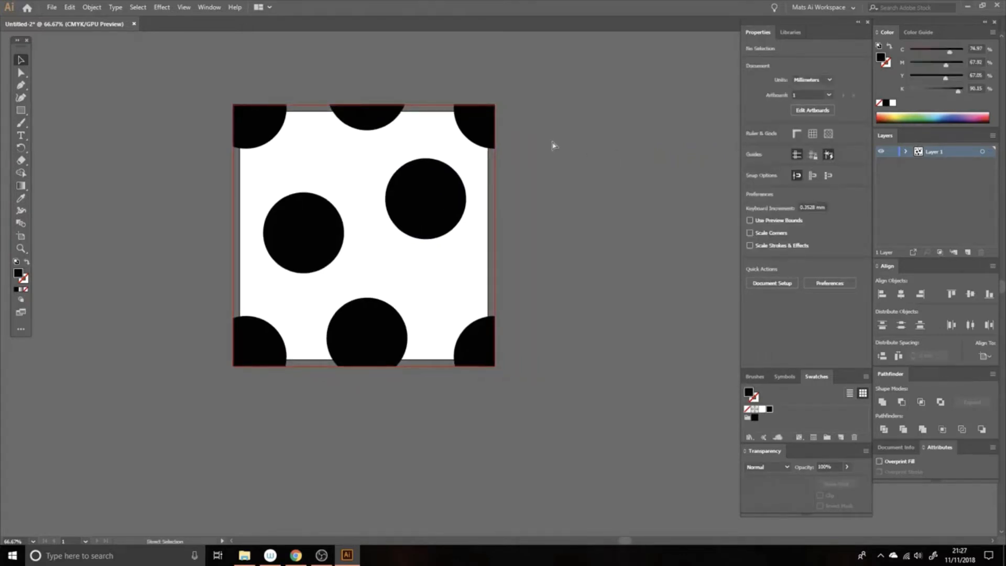
- Undo the clipping mask and the creation of the black square, leaving only the circles
key("ctrl+z")
left_click(467, 218)
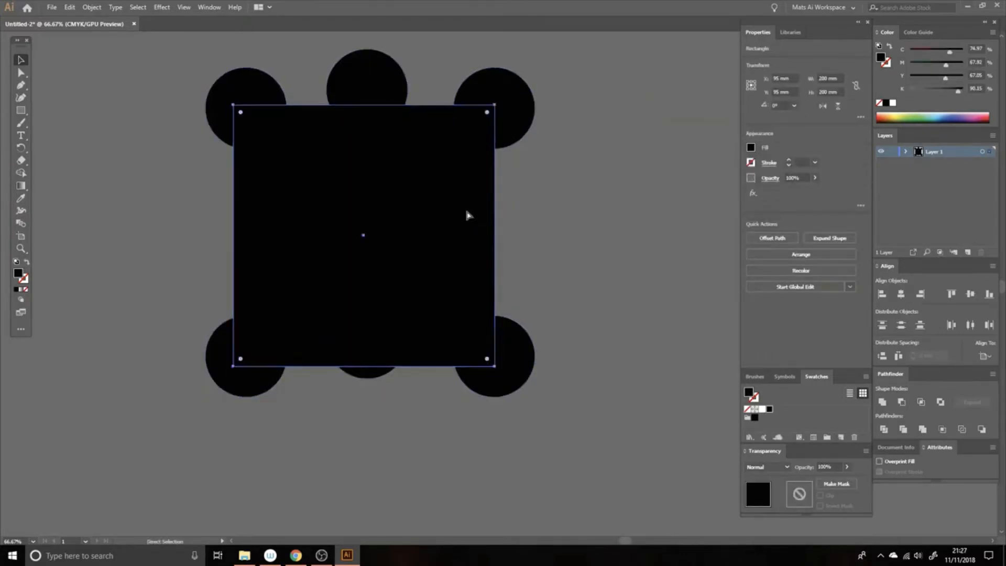
key("ctrl+z")
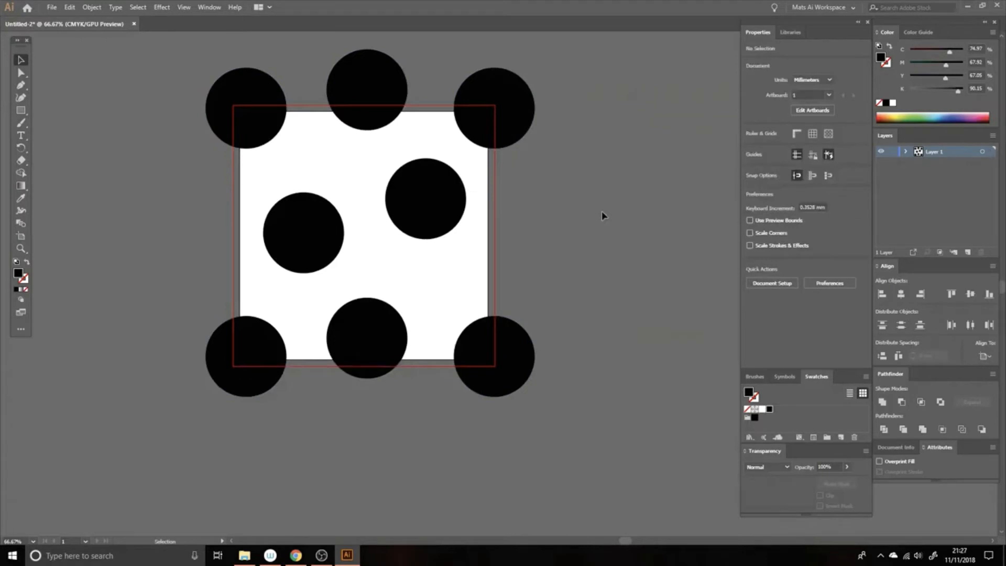
left_click_drag(602, 211, 646, 234)
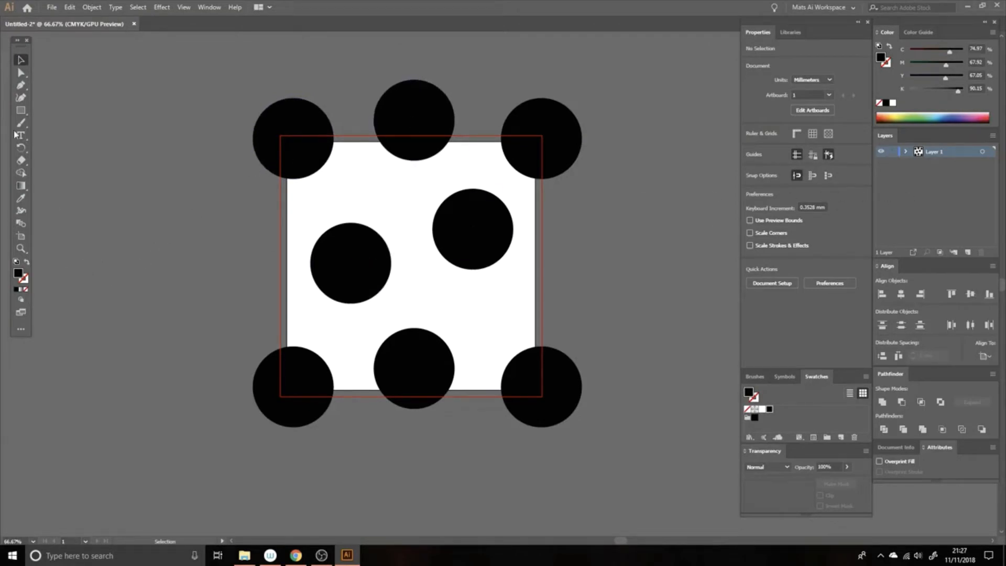
- Create a new rectangle 200 mm wide and 200 mm high by exact dimensions
left_click(21, 110)
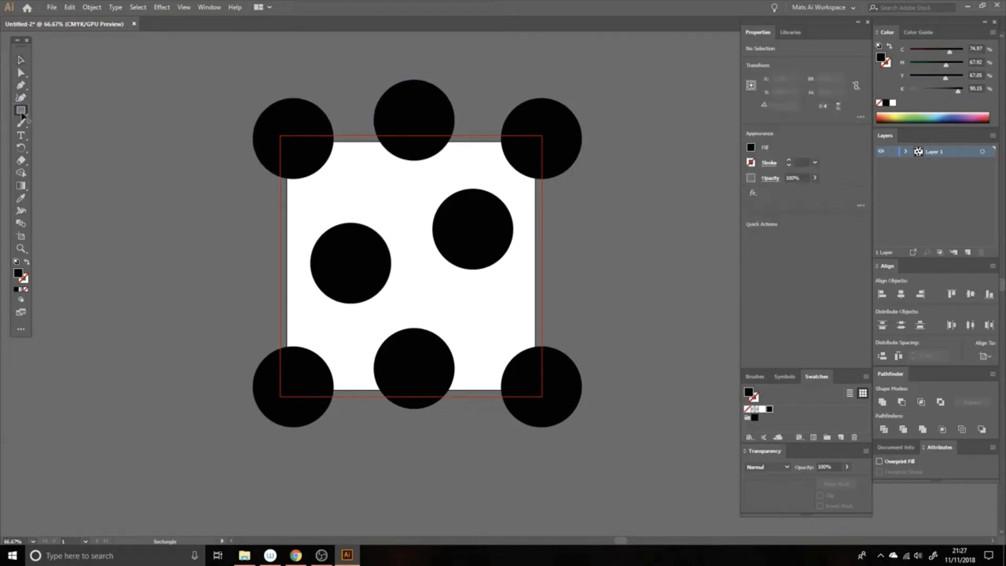
left_click(418, 216)
left_click(473, 280)
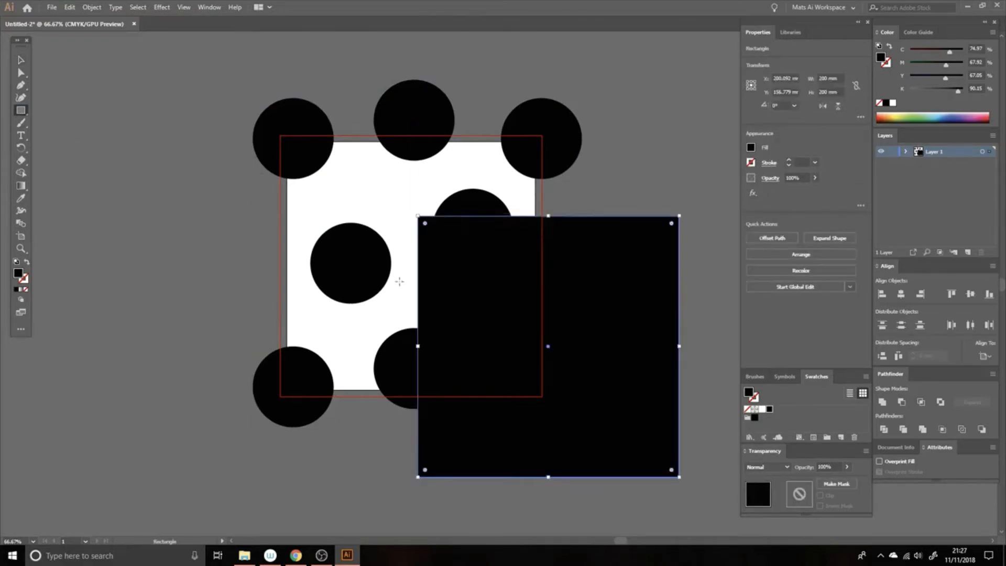
- Fill the new 200 mm square with medium grey and centre it horizontally and vertically on the artboard
key("v")
double_click(18, 273)
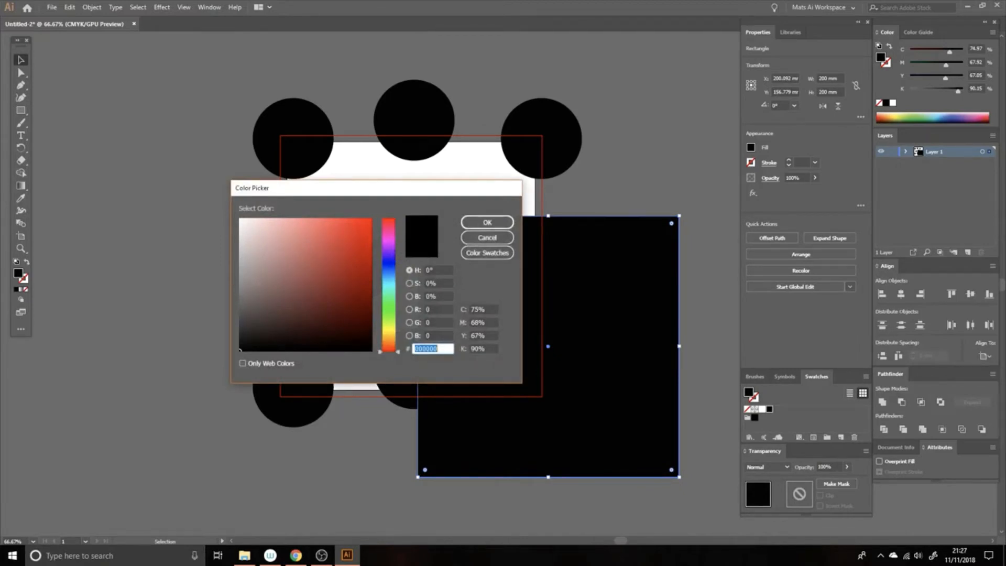
left_click_drag(239, 261, 235, 270)
left_click(492, 224)
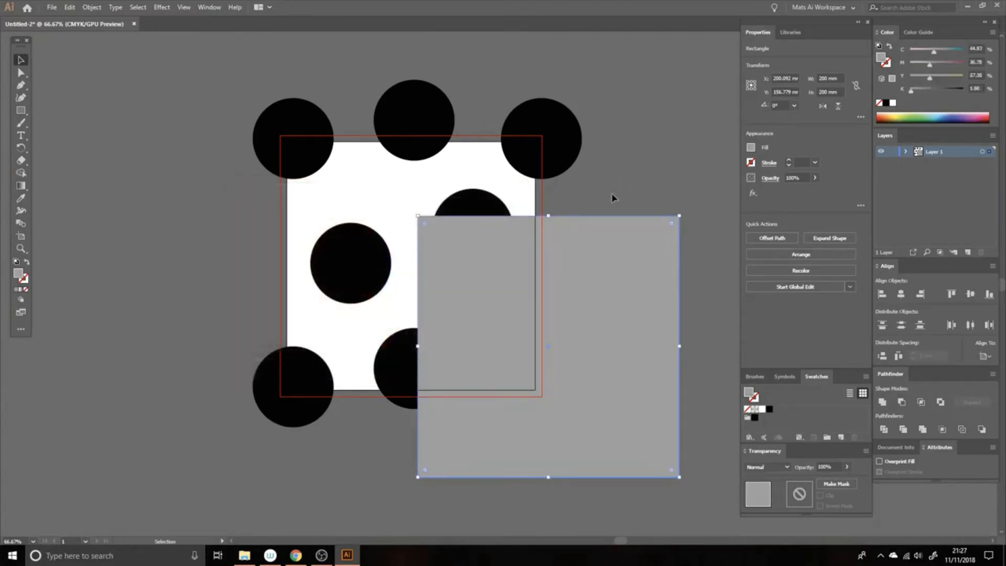
left_click(901, 294)
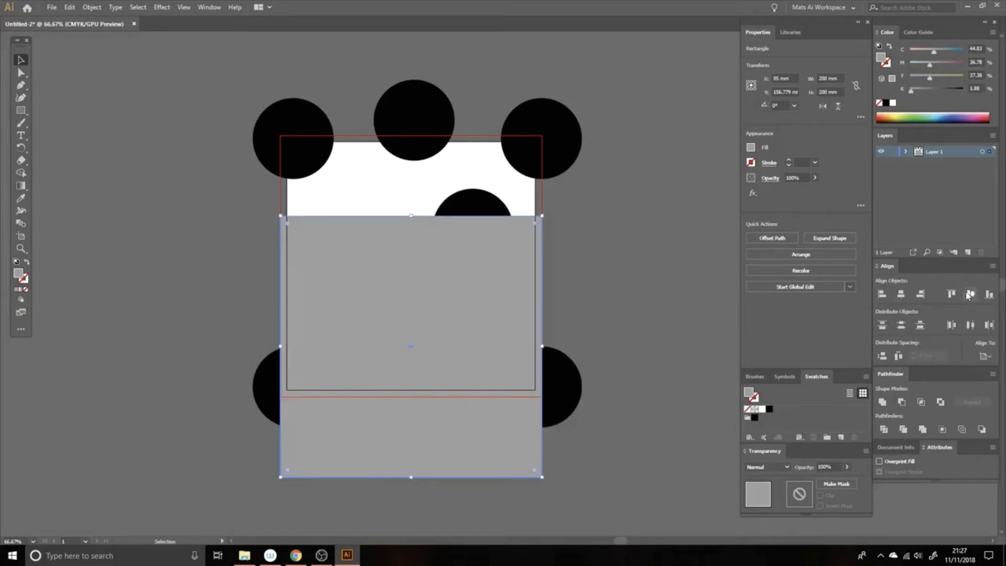
left_click(970, 295)
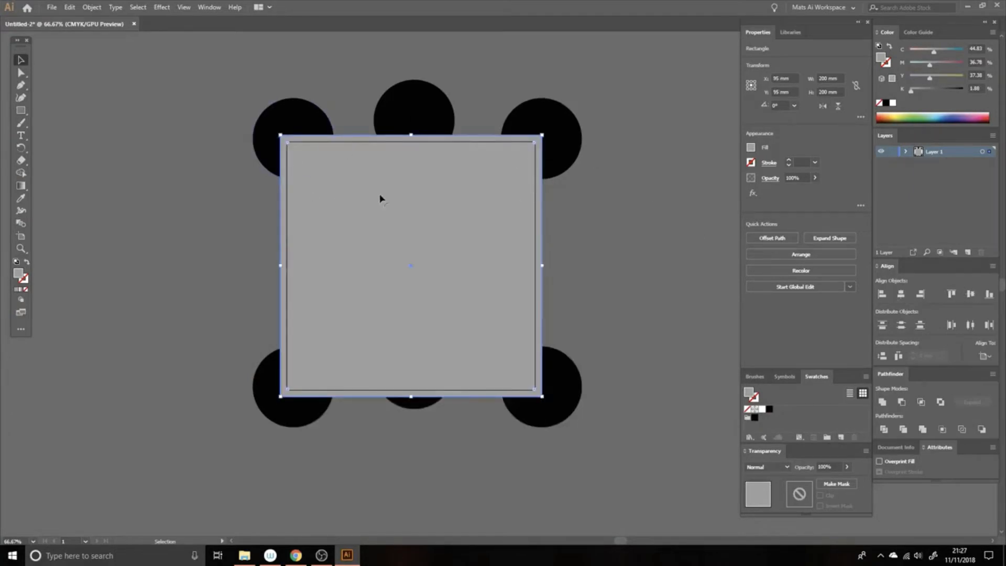
- Make a clipping mask from all circles and the grey square, and release it again
key("ctrl+a")
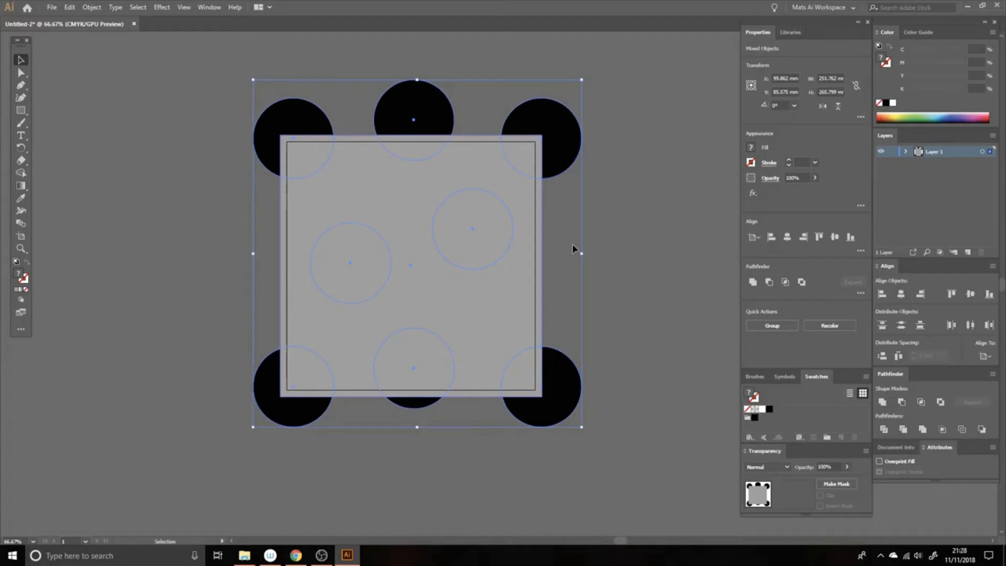
key("a")
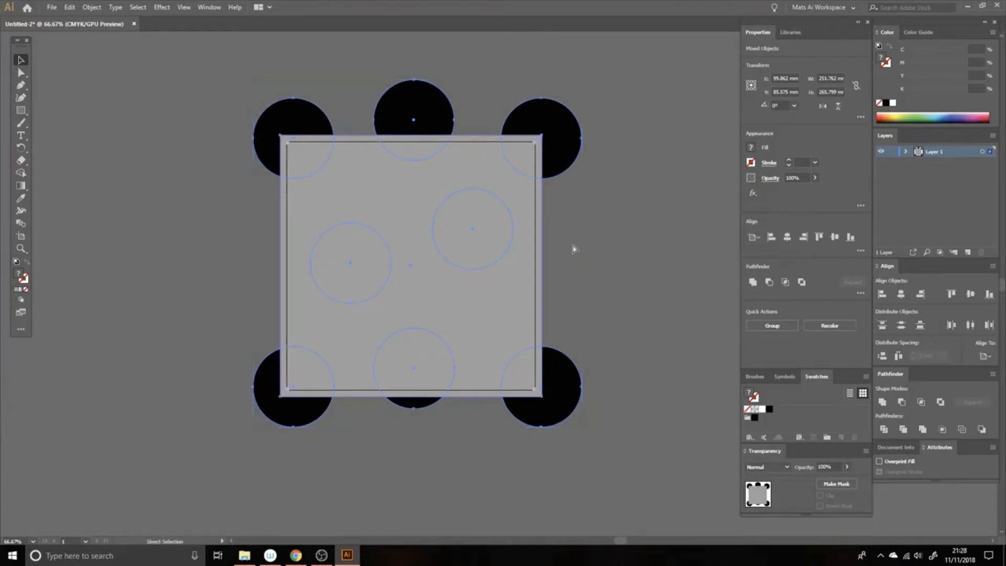
key("ctrl+7")
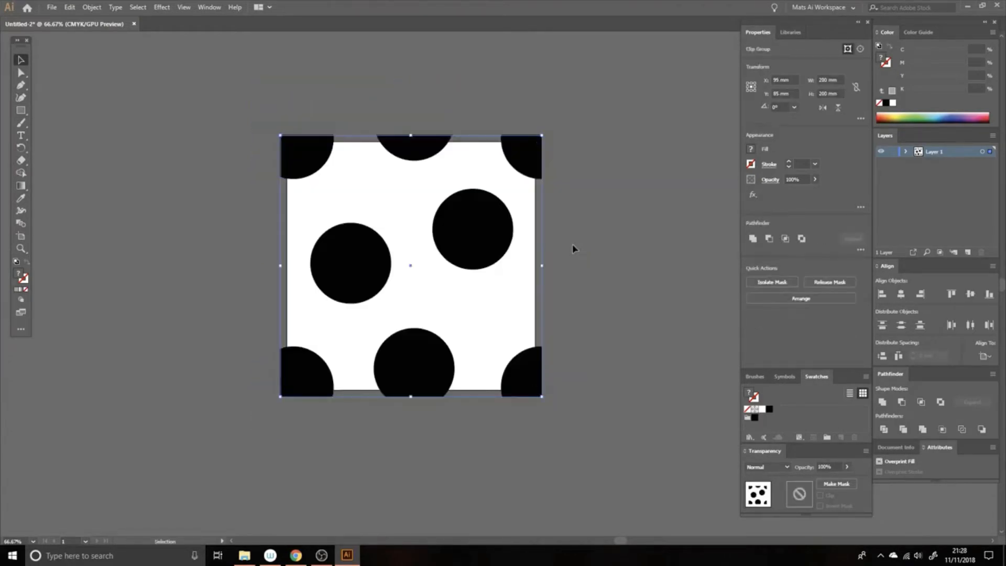
key("ctrl+alt+7")
key("v")
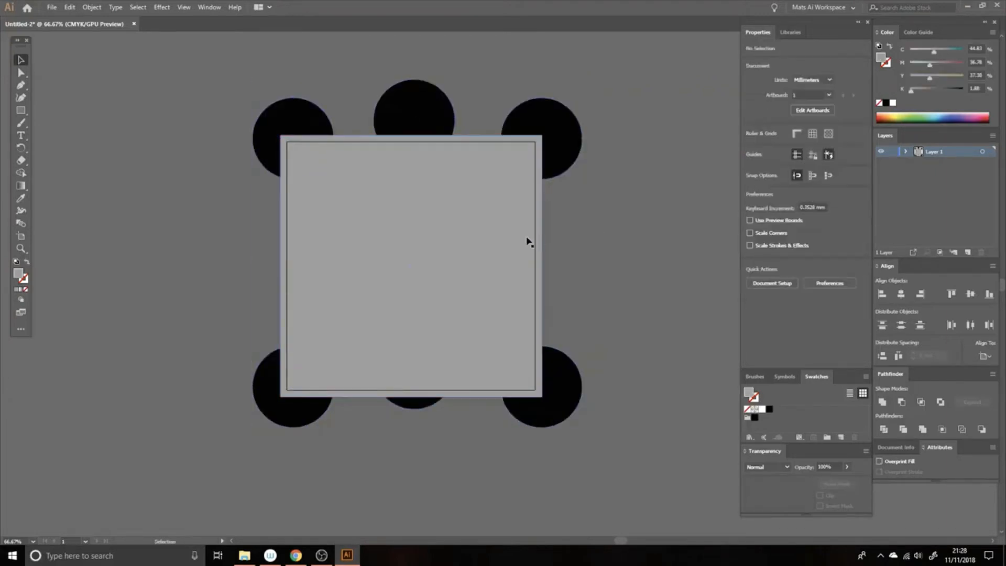
- Send the grey square to the back, behind all the circles
left_click(514, 242)
key("a")
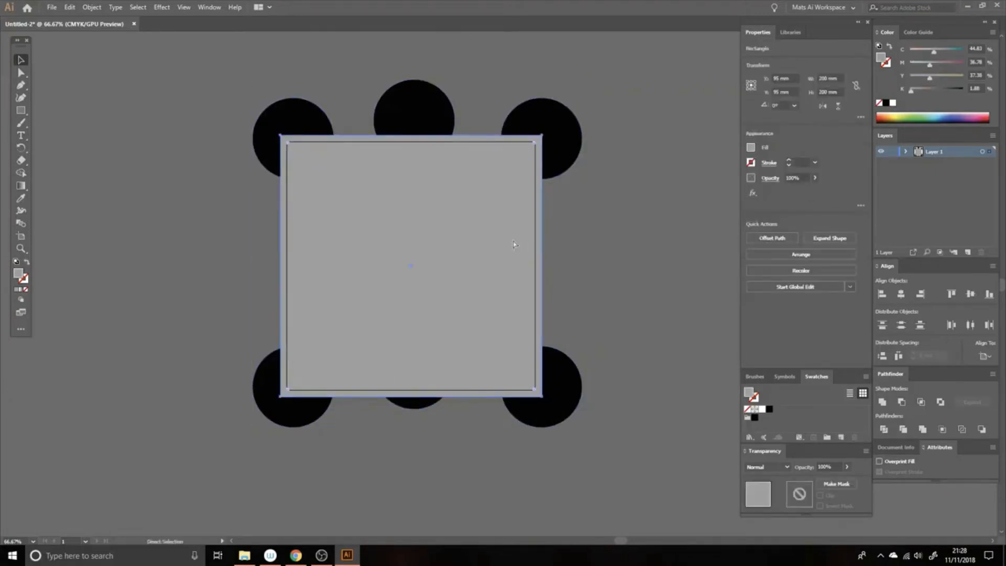
key("v")
key("ctrl+shift+bracketleft")
left_click(624, 222)
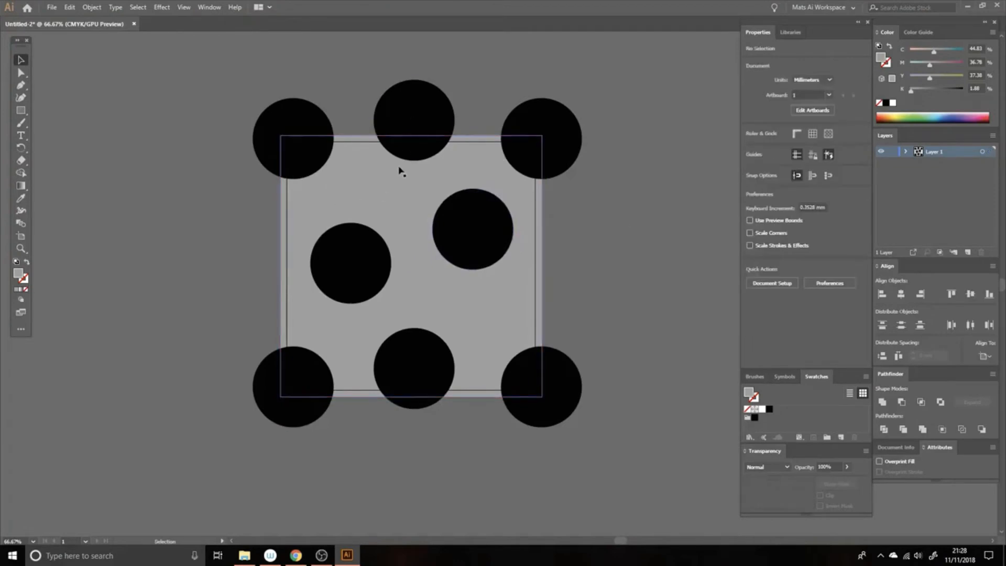
- Try a clipping mask on all objects with the grey square at the back, and undo it
key("ctrl+a")
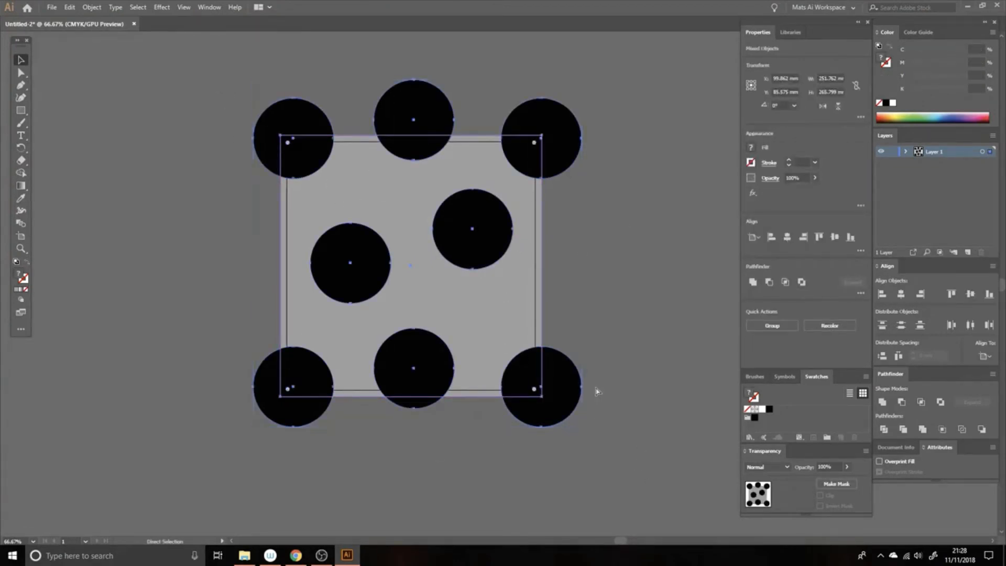
key("ctrl+7")
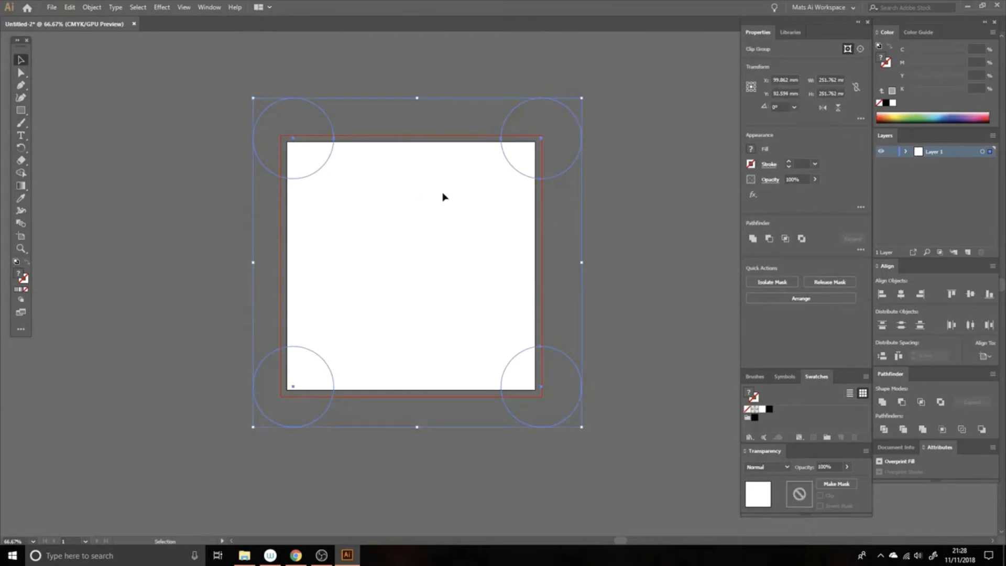
key("ctrl+z")
left_click(591, 214)
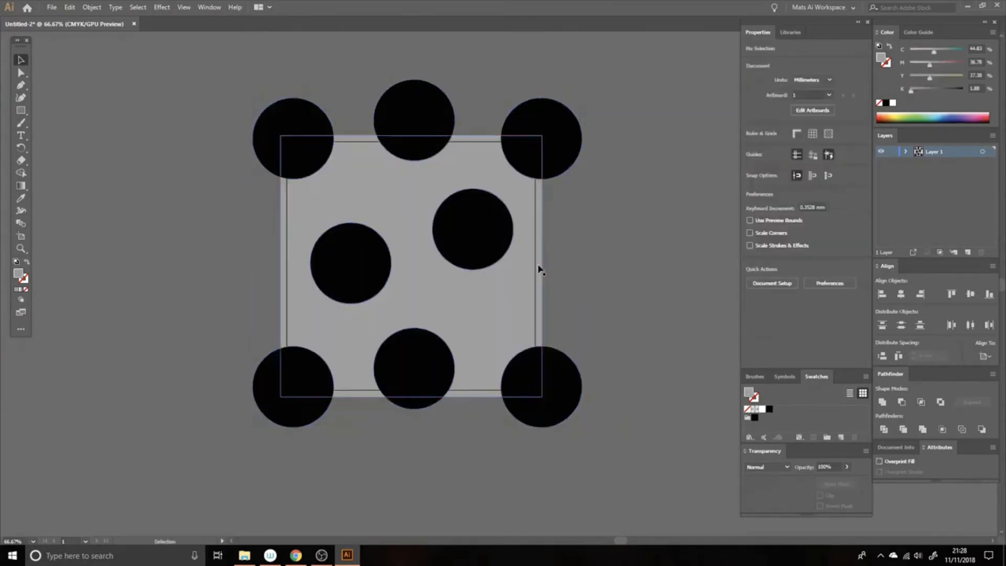
- Cut the grey square, lock the circles' layer and add a new layer above it
left_click(528, 279)
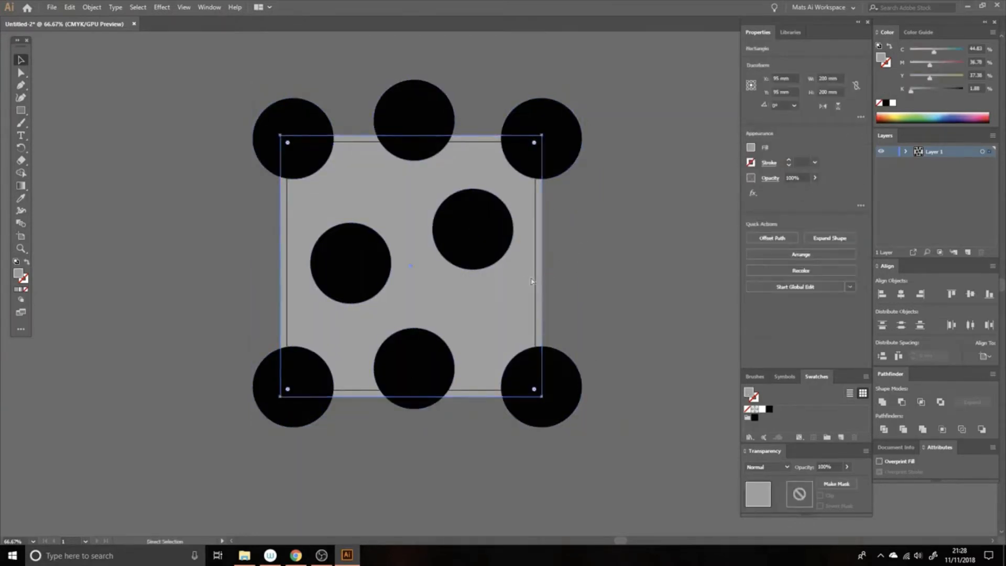
key("Delete")
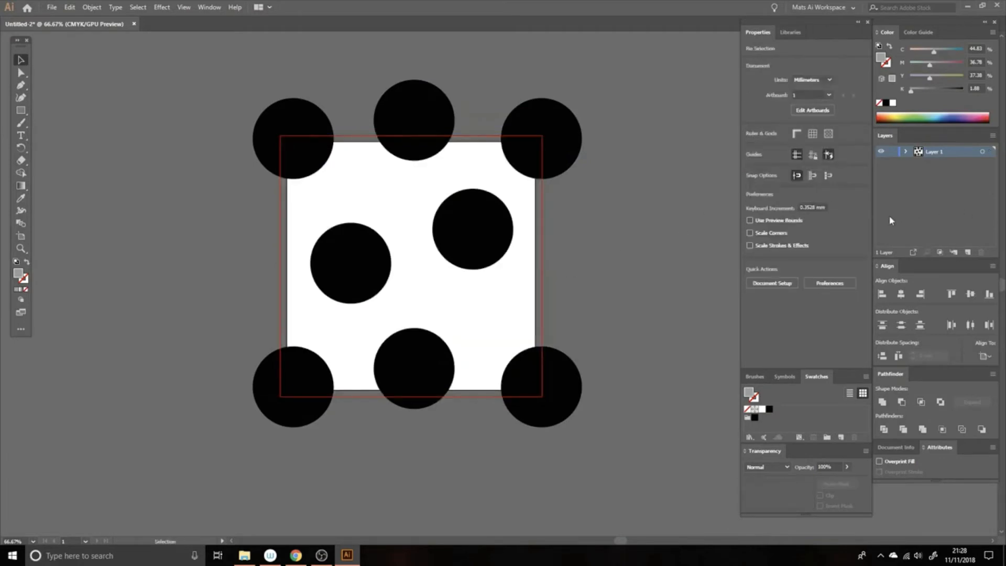
left_click(894, 152)
left_click(968, 253)
- Paste the grey square onto the new layer and centre it horizontally and vertically on the artboard
key("ctrl+v")
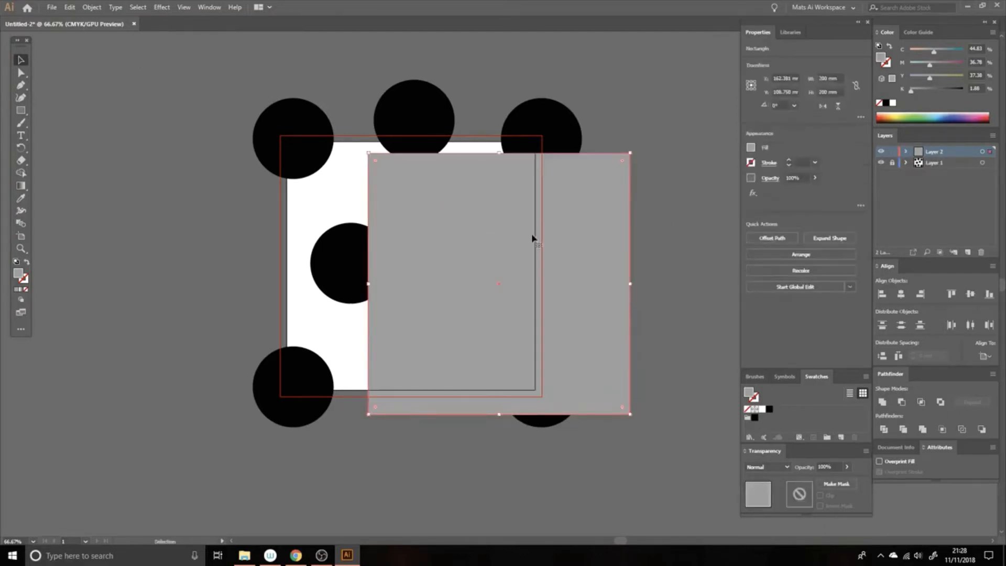
left_click(901, 294)
left_click(971, 294)
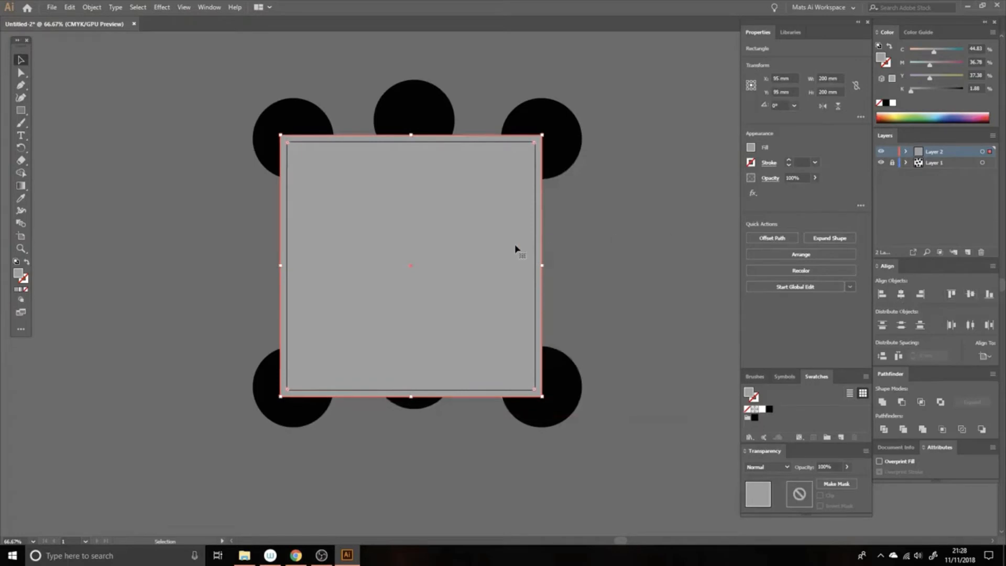
- Cut the grey square from the upper layer and delete the emptied layer
key("a")
key("Delete")
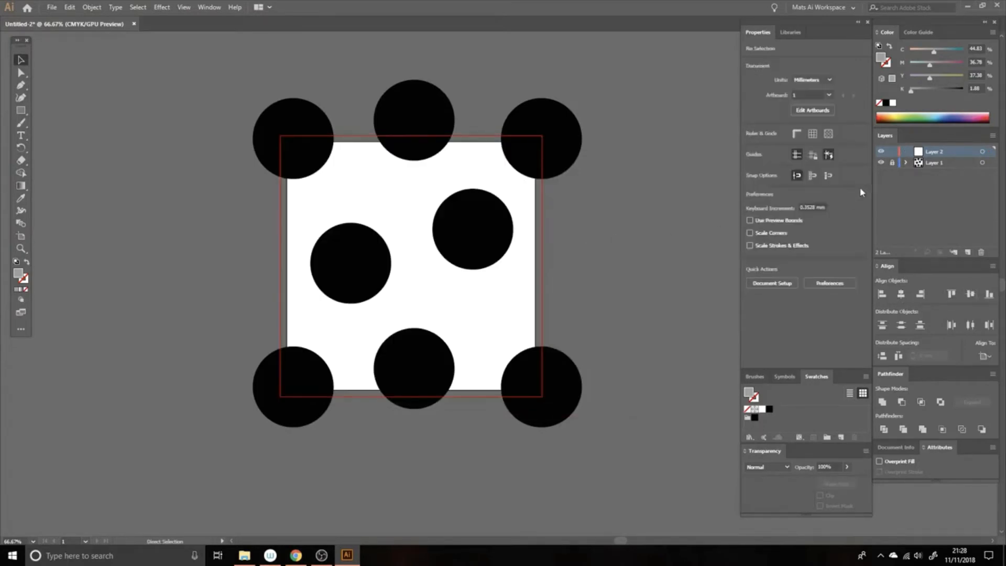
left_click(982, 252)
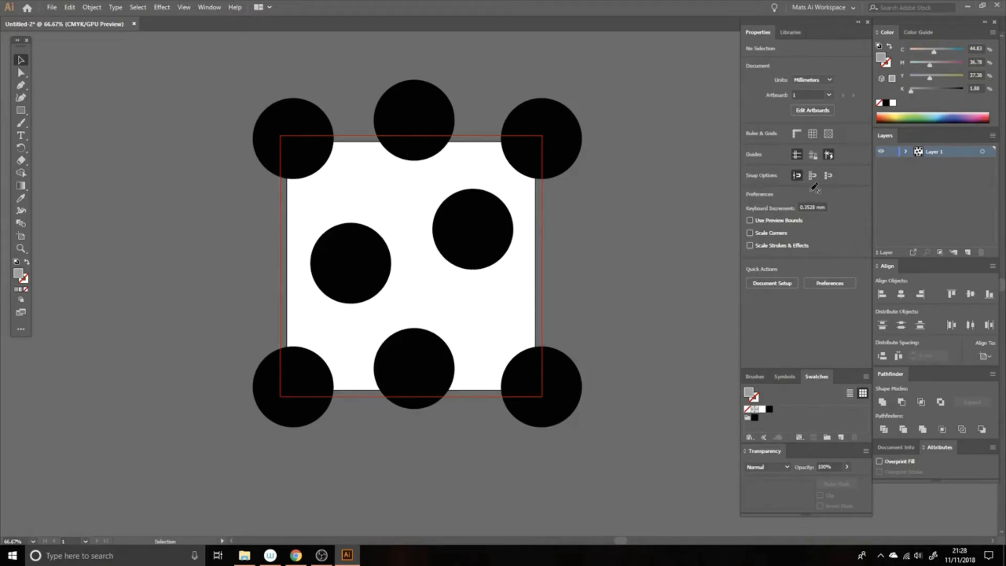
- Paste the grey square onto Layer 1 and centre it horizontally and vertically on the artboard
key("ctrl+v")
left_click(902, 295)
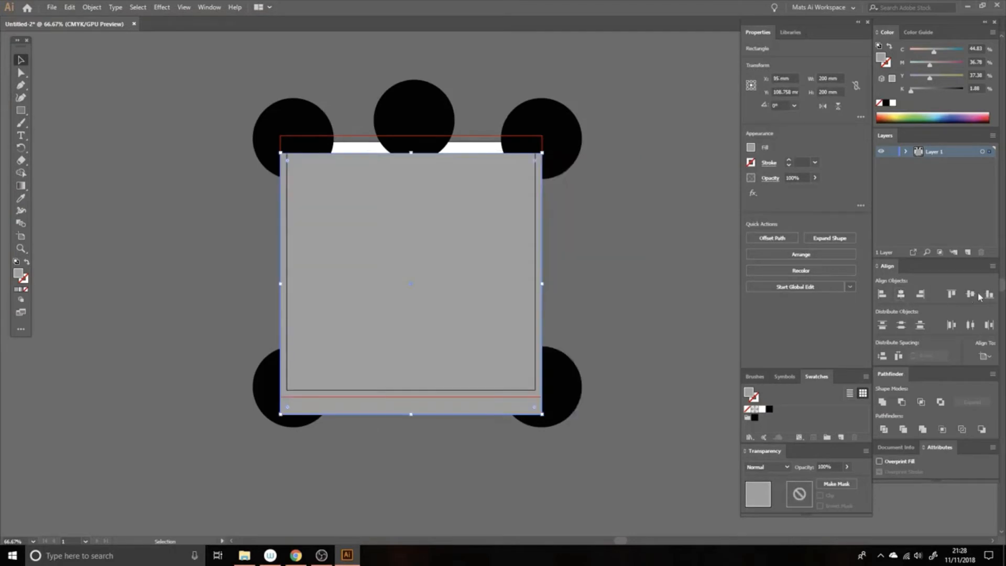
left_click(972, 295)
- Delete the centred grey square and undo the deletion
key("a")
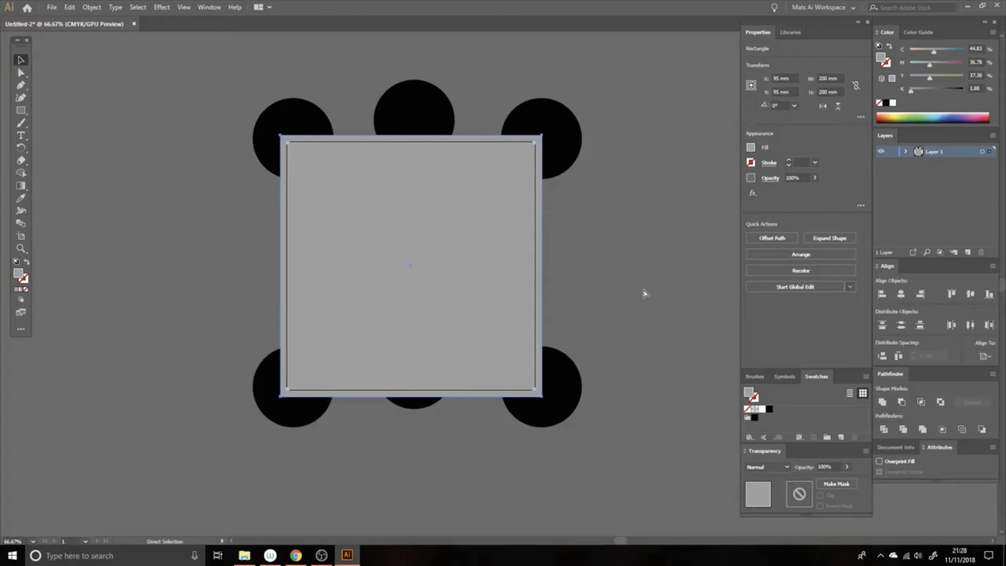
key("Delete")
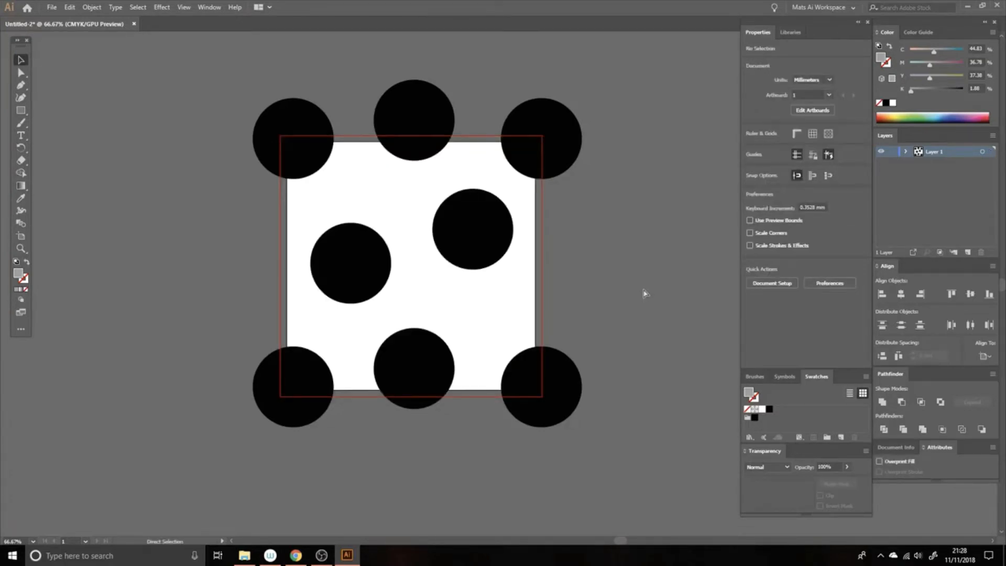
key("ctrl+z")
key("v")
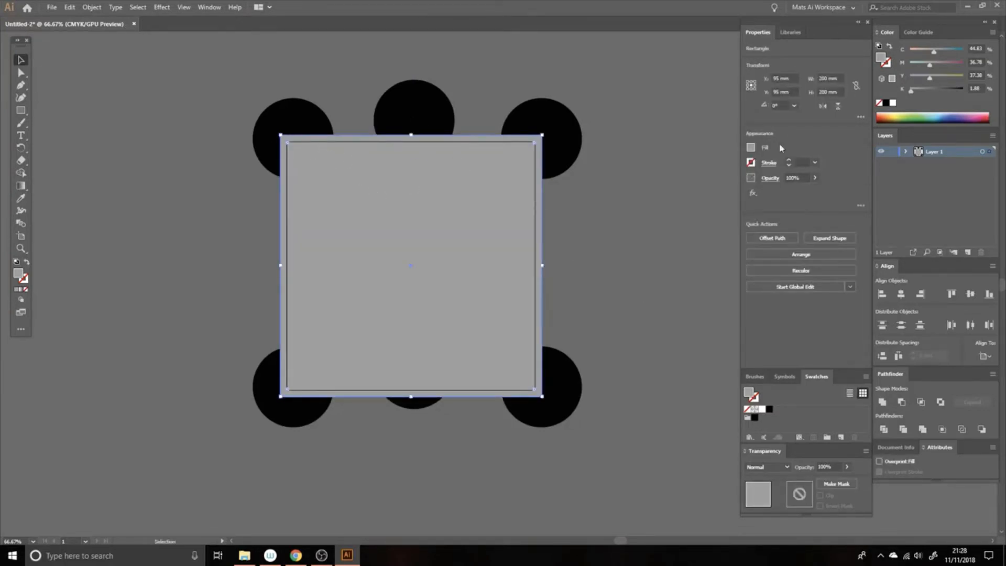
- Expand Layer 1 and move the grey rectangle down the stack, between the two single ellipses
left_click(907, 152)
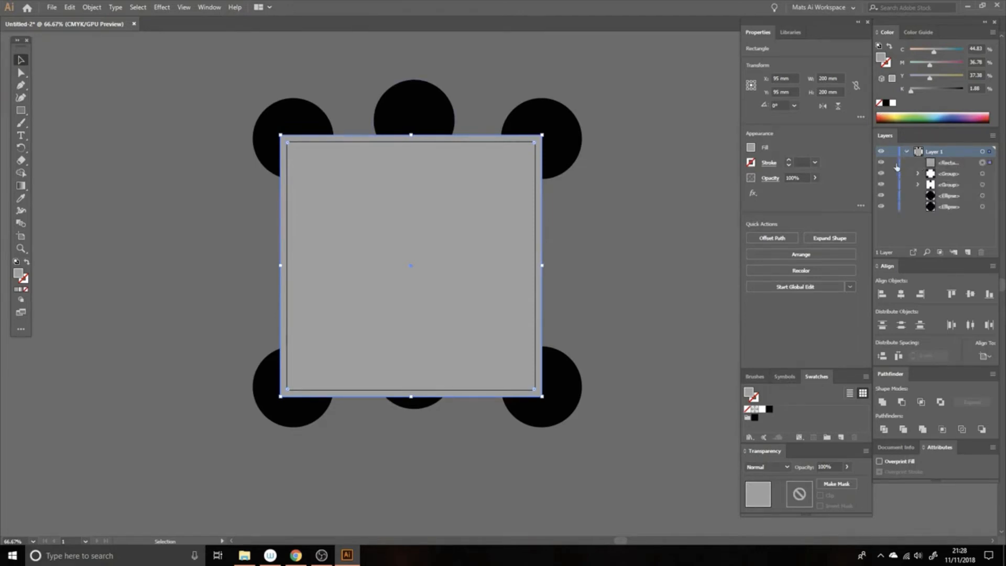
left_click_drag(963, 166, 973, 193)
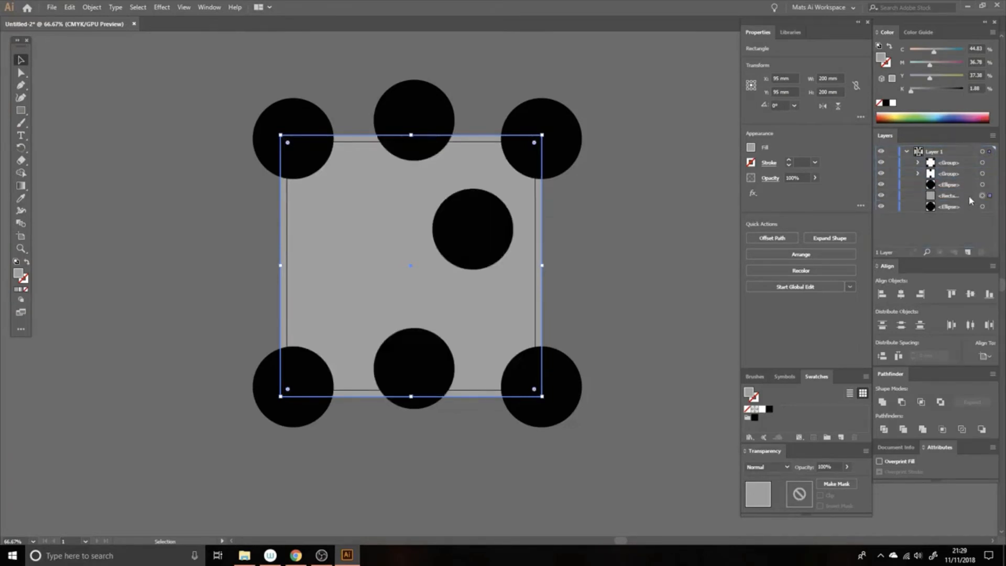
left_click(971, 199)
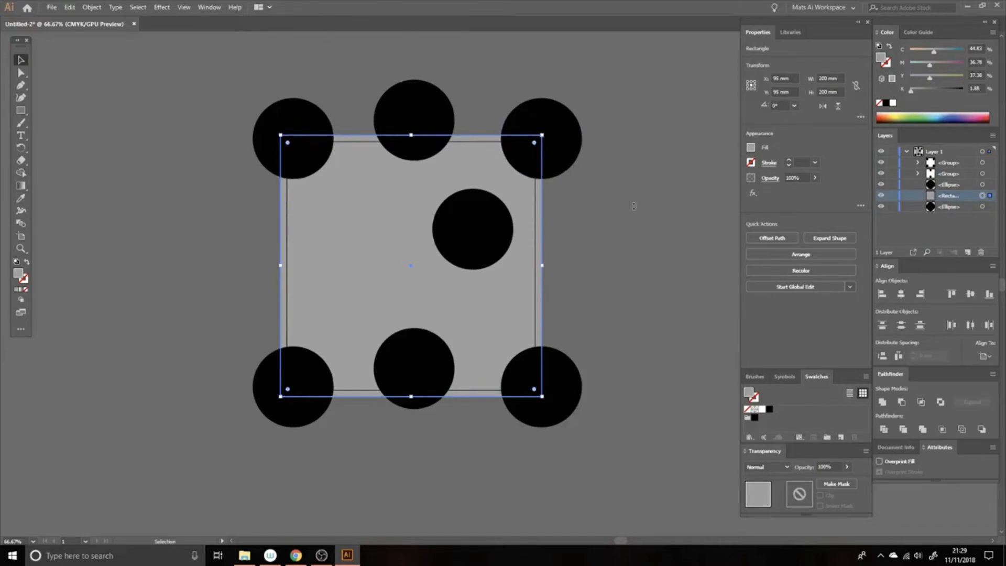
left_click(991, 137)
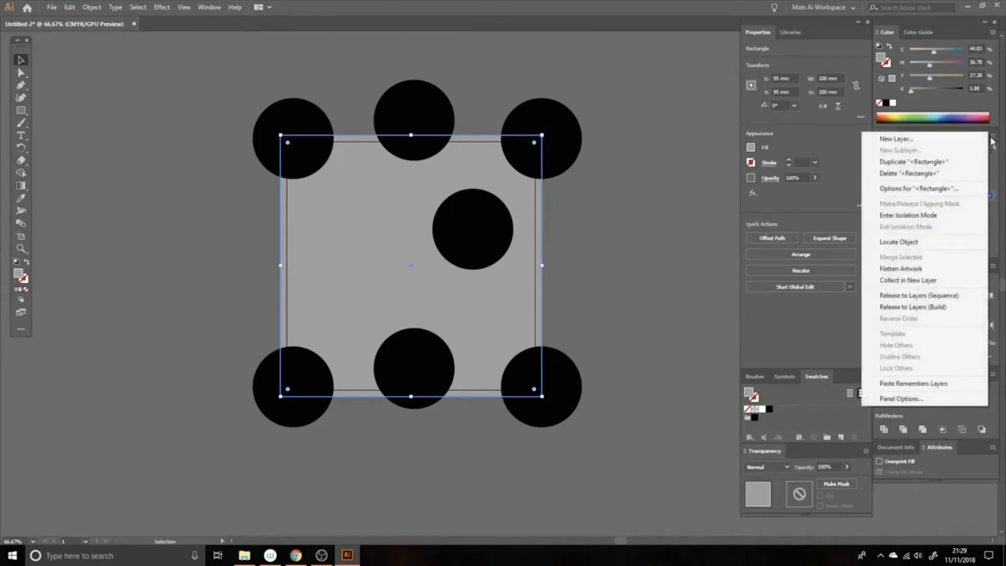
left_click(651, 219)
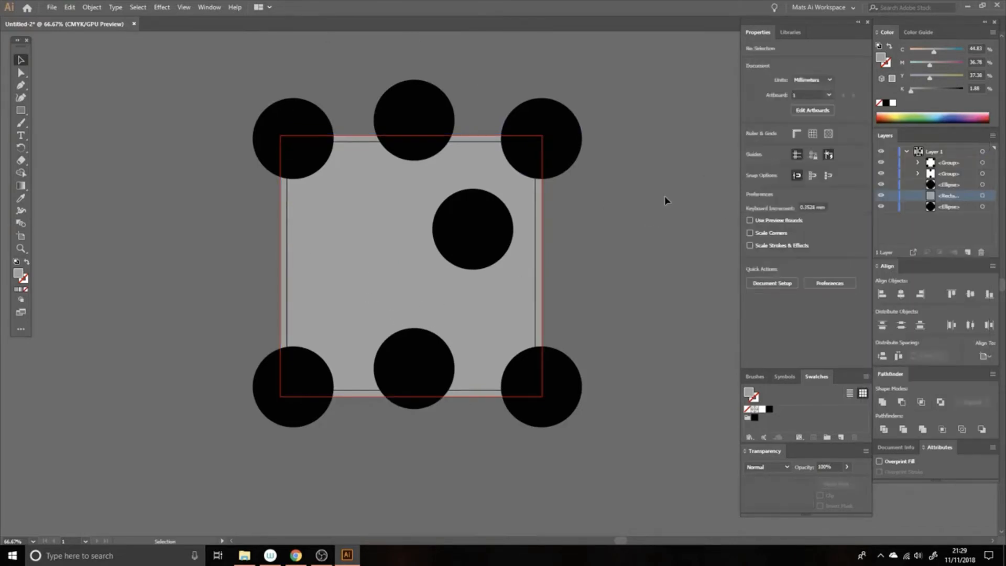
left_click(386, 217)
left_click(994, 138)
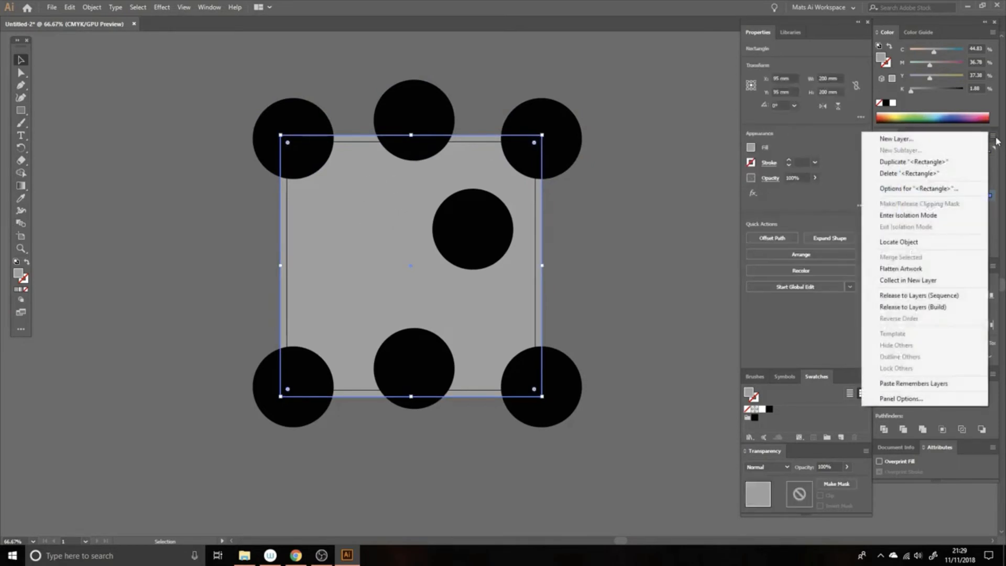
left_click(928, 242)
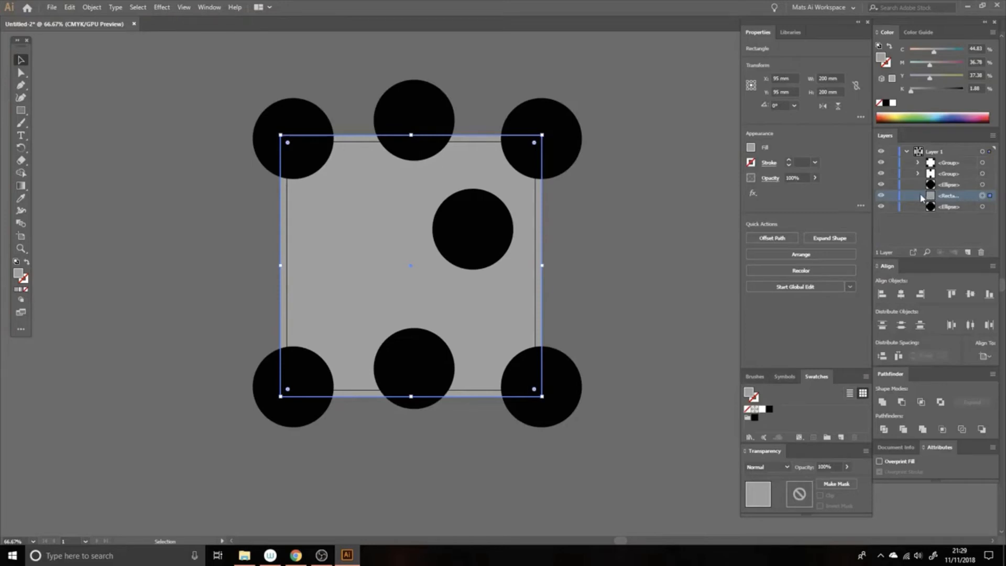
- Move the grey rectangle back to the top of Layer 1, and try deleting it before undoing the deletion
left_click_drag(966, 200, 964, 159)
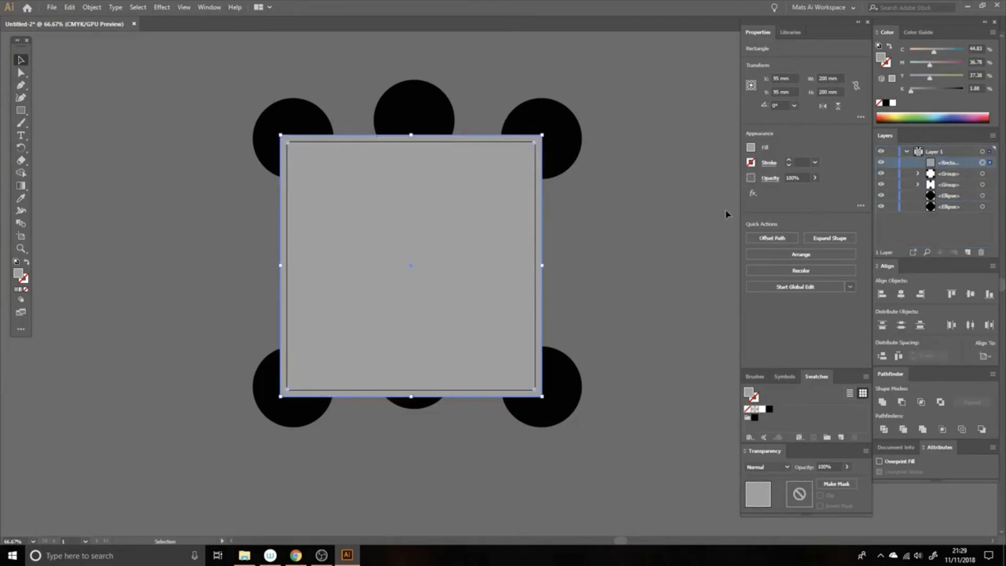
key("Delete")
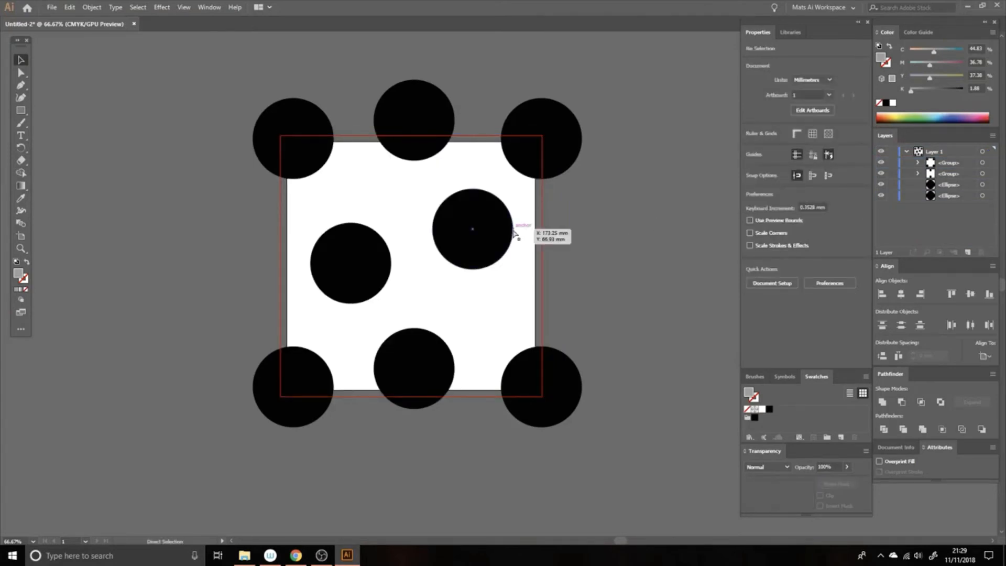
key("ctrl+z")
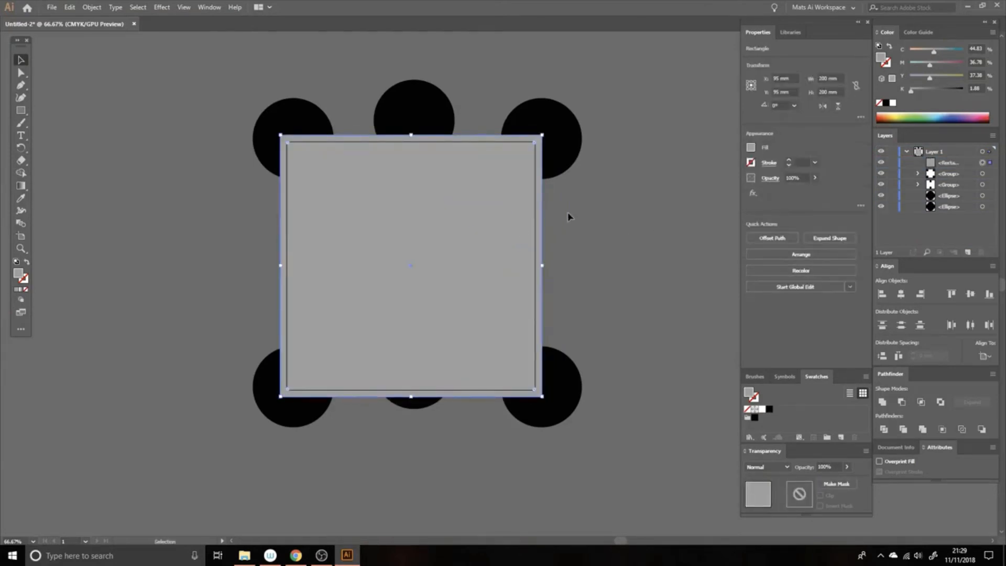
key("a")
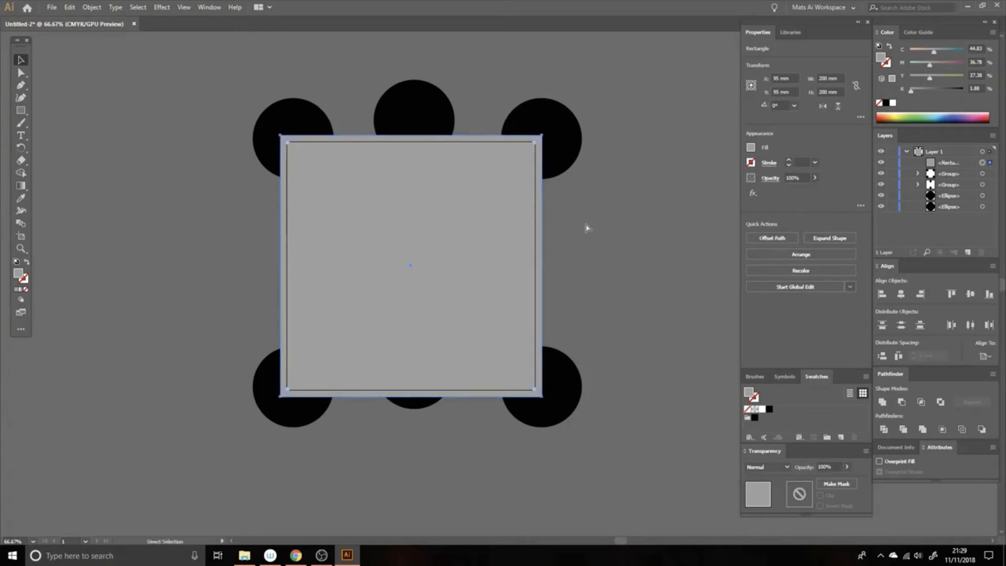
key("v")
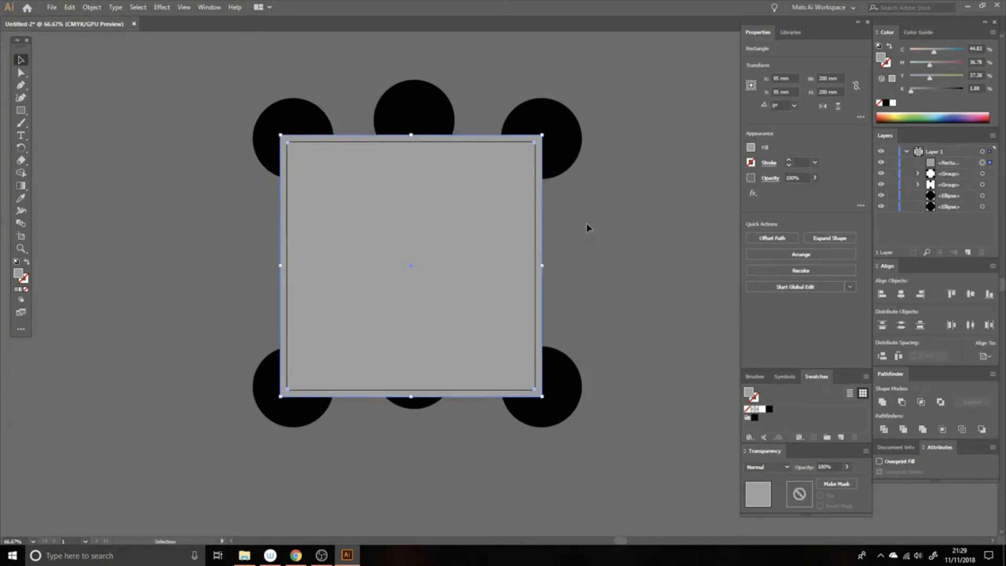
- Make a clipping mask from all objects, using the grey square on top as the clipping shape
key("ctrl+a")
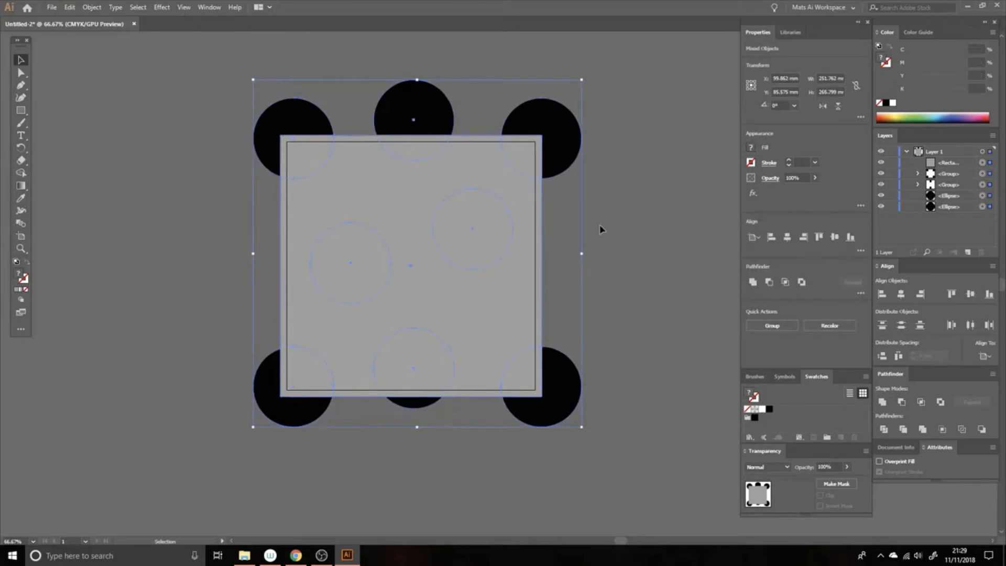
key("a")
key("ctrl+7")
key("v")
left_click(592, 231)
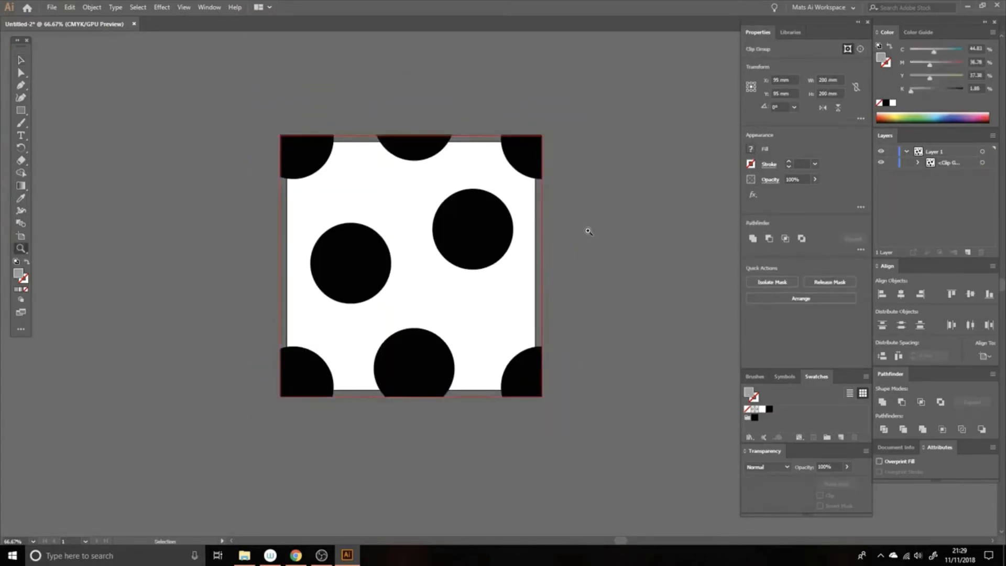
- Copy the clipped circle tile with Move, using 190 mm horizontal and 0 mm vertical
key("ctrl+minus")
left_click_drag(561, 241, 527, 184)
left_click(455, 172)
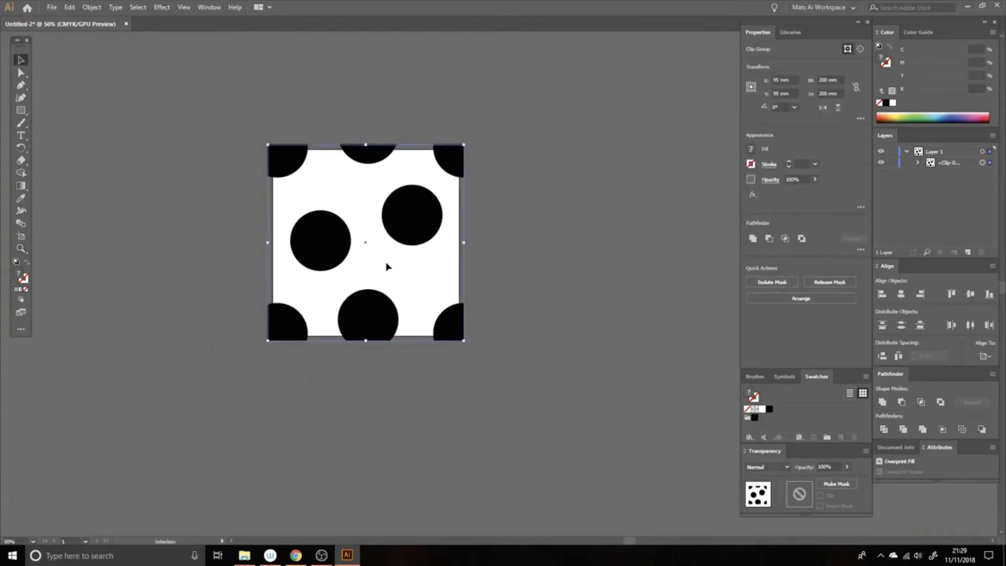
key("Return")
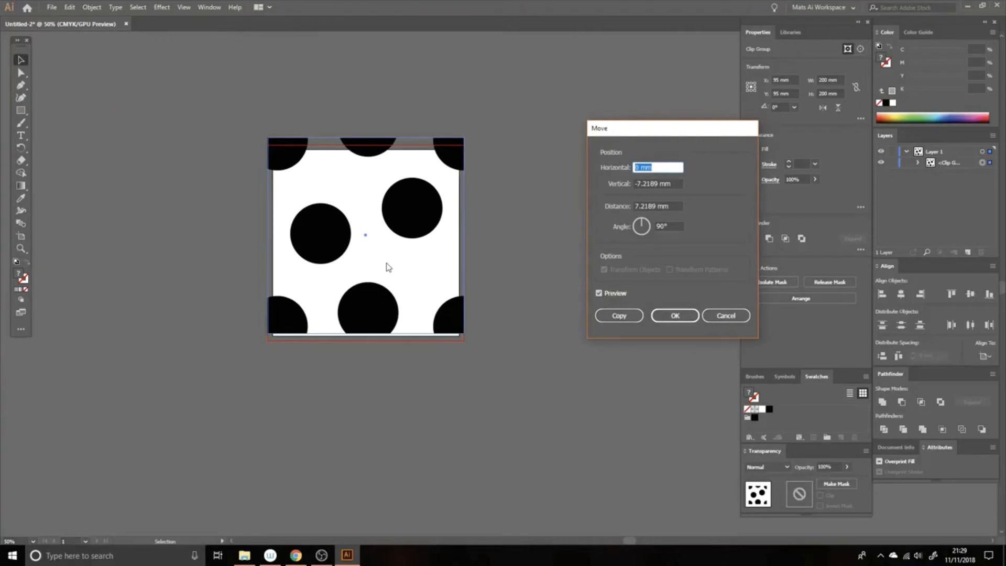
type("190")
key("Tab")
type("0")
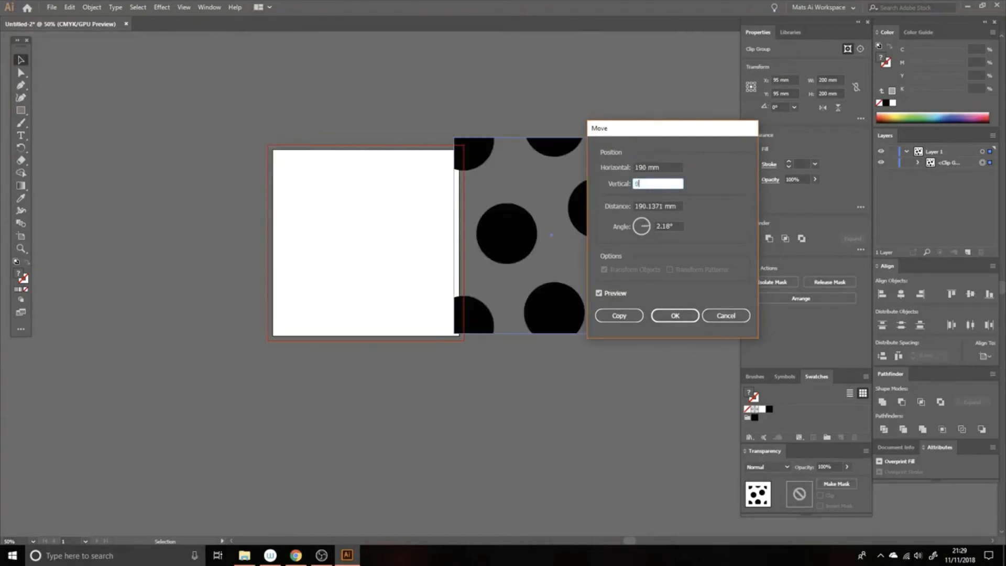
key("Tab")
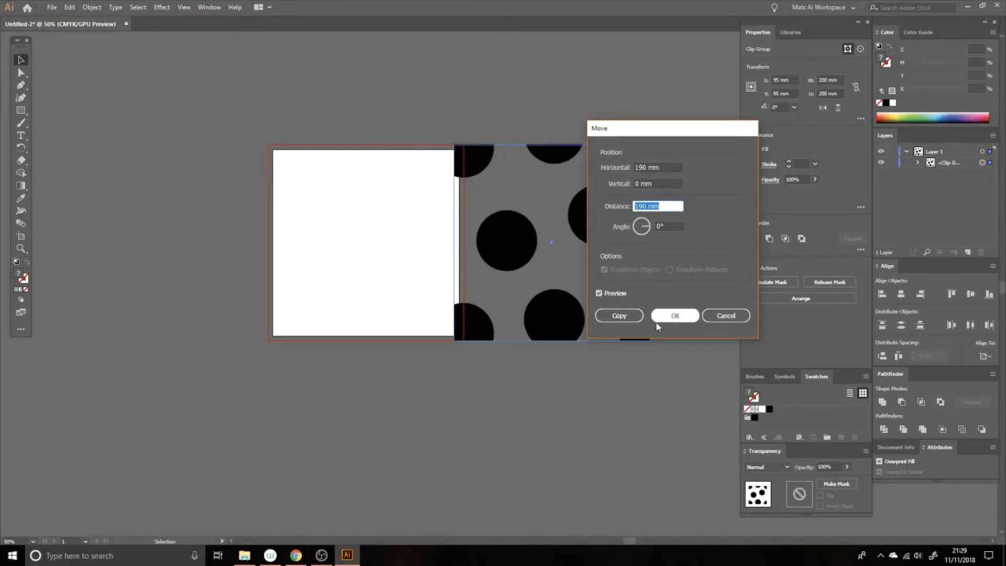
left_click(621, 316)
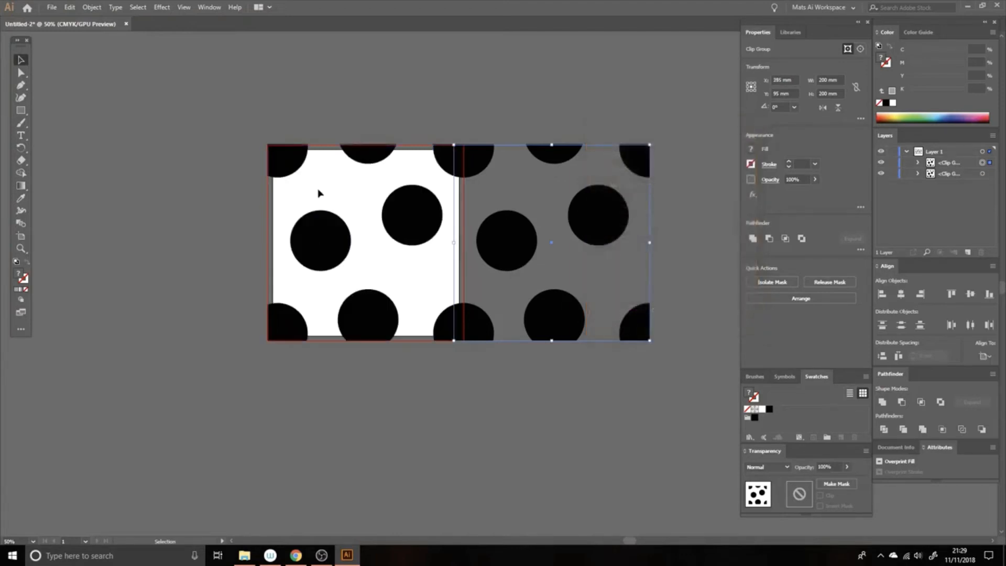
- Copy both adjoining tiles with Move, using 0 mm horizontal and 190 mm vertical
left_click_drag(375, 97, 493, 187)
key("Return")
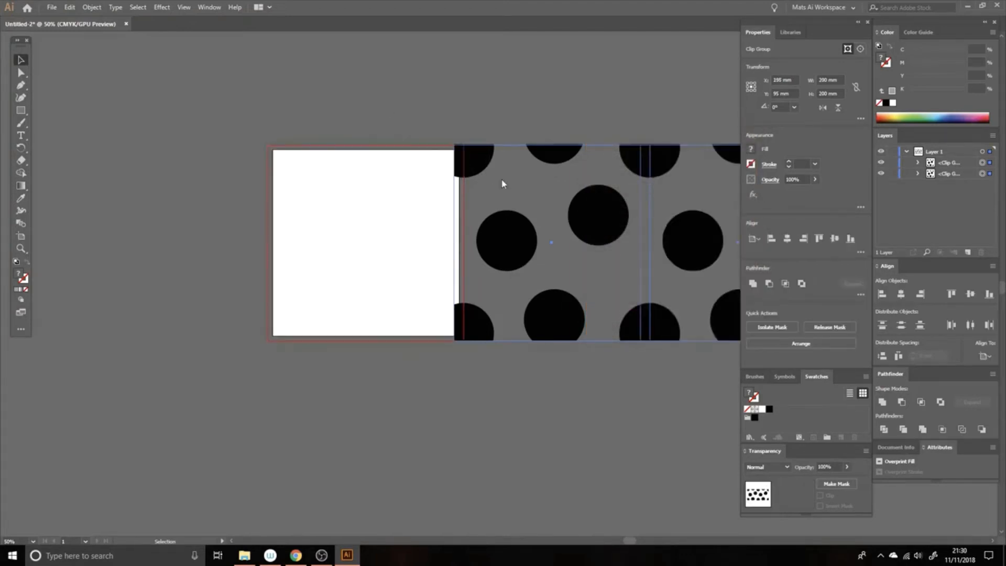
type("0")
key("Tab")
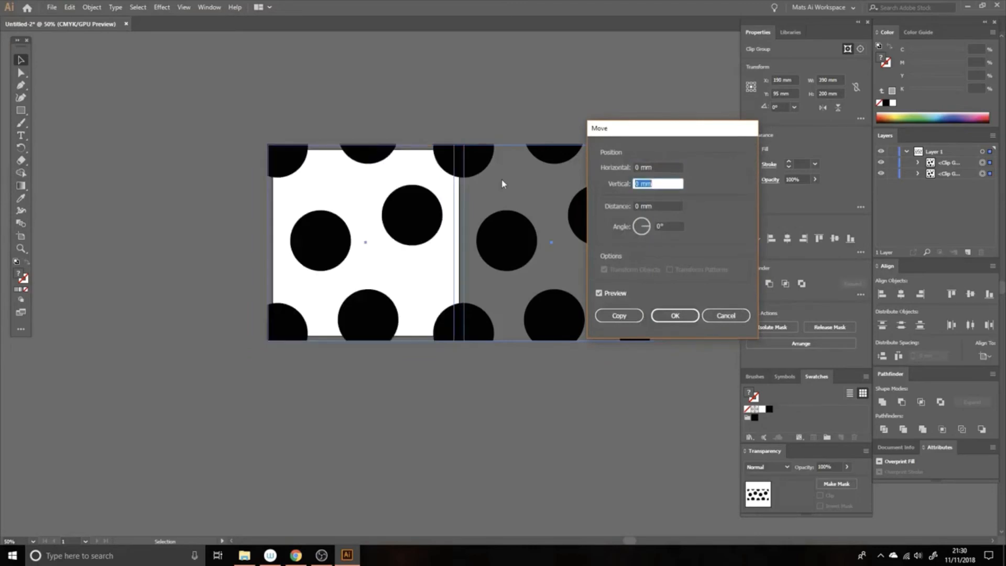
type("190")
key("Tab")
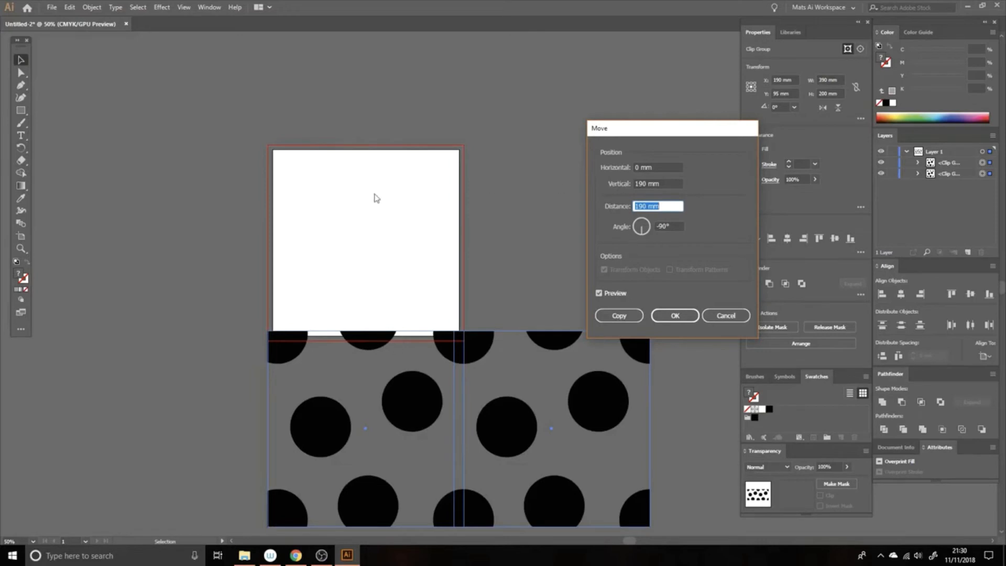
left_click(638, 317)
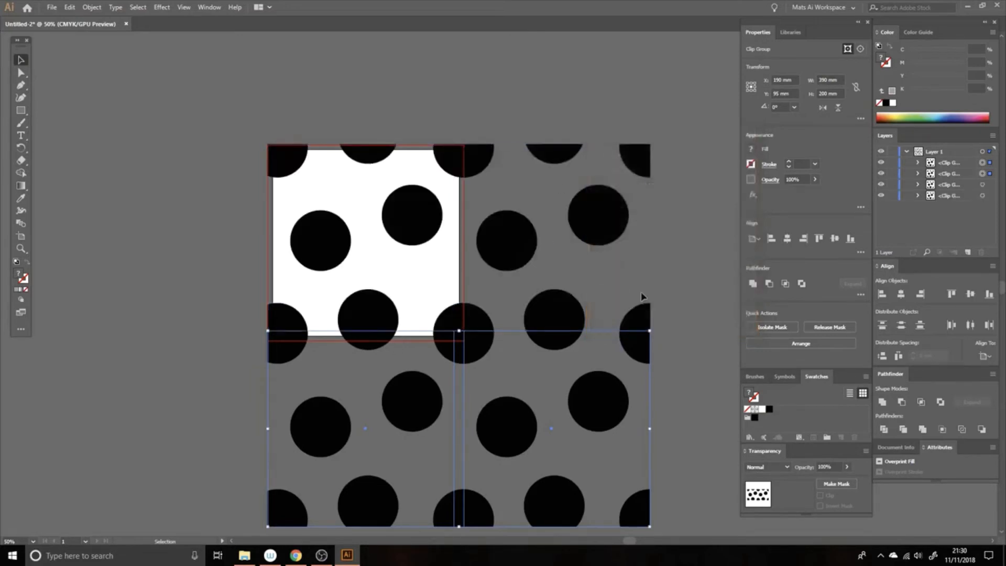
- Move all four tiles together off the artboard and inspect the repeating pattern
left_click(671, 272)
left_click_drag(669, 292, 626, 173)
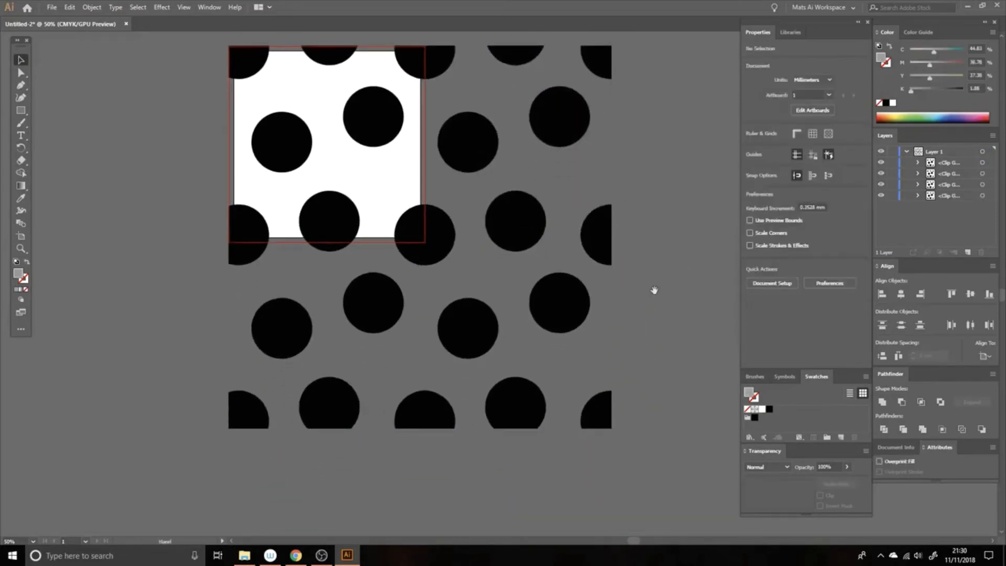
left_click_drag(654, 289, 569, 300)
key("ctrl+a")
left_click_drag(254, 236, 462, 231)
left_click(328, 301)
left_click_drag(344, 298, 257, 294)
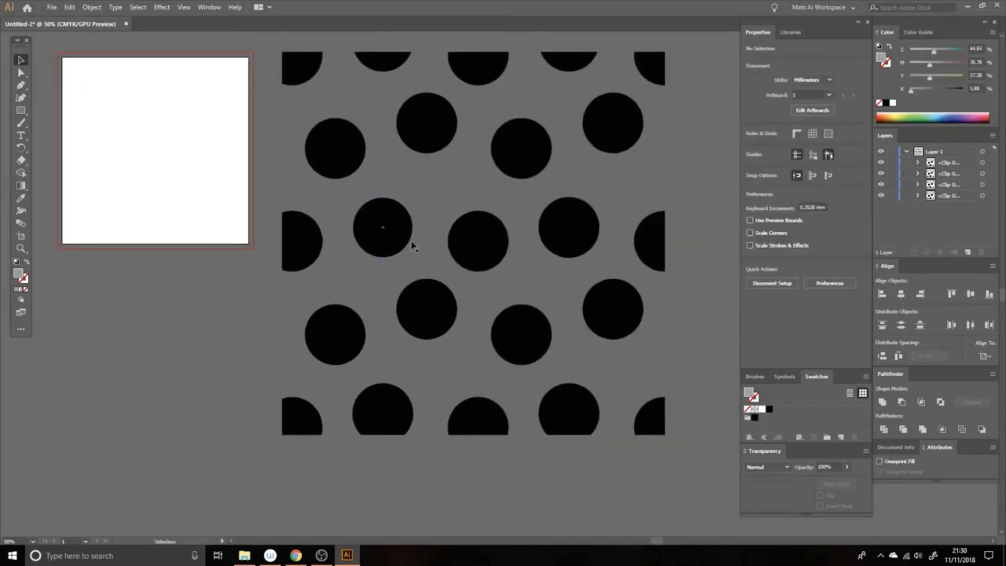
left_click_drag(489, 221, 523, 259)
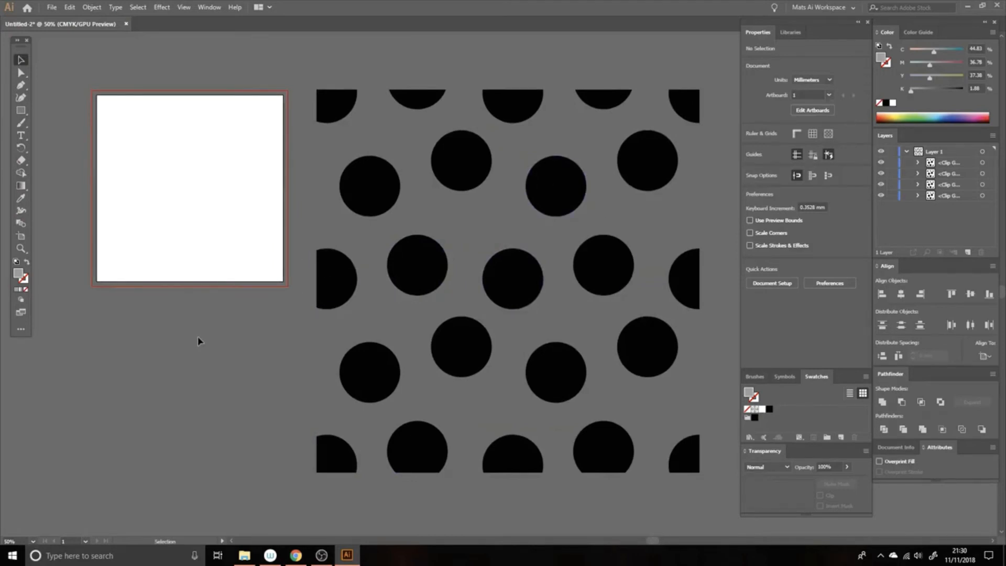
- Undo the move of the four tiles and both tile copies
key("ctrl+z")
key("ctrl+z")
key("ctrl+z")
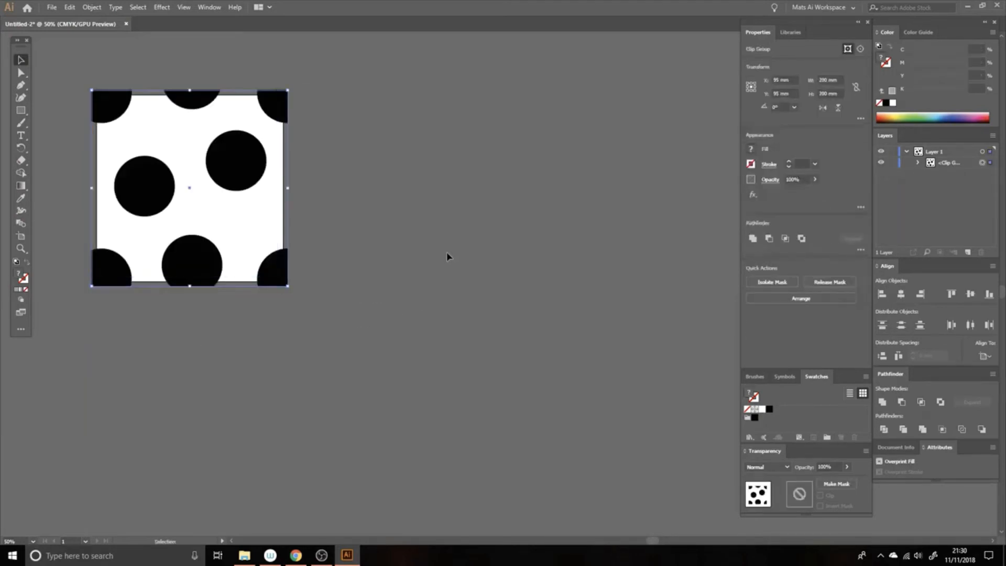
left_click(447, 253)
left_click_drag(349, 236, 512, 240)
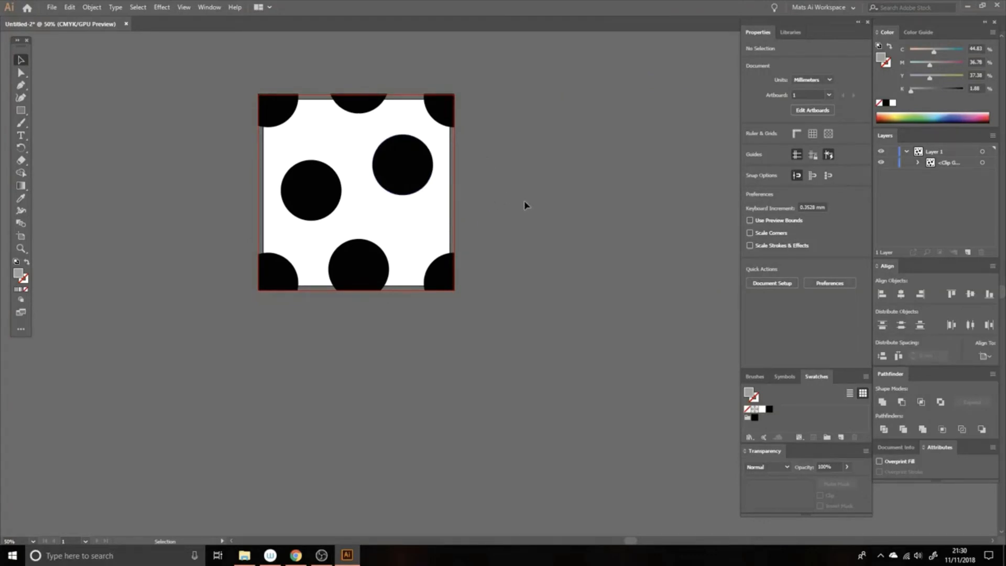
left_click(395, 184)
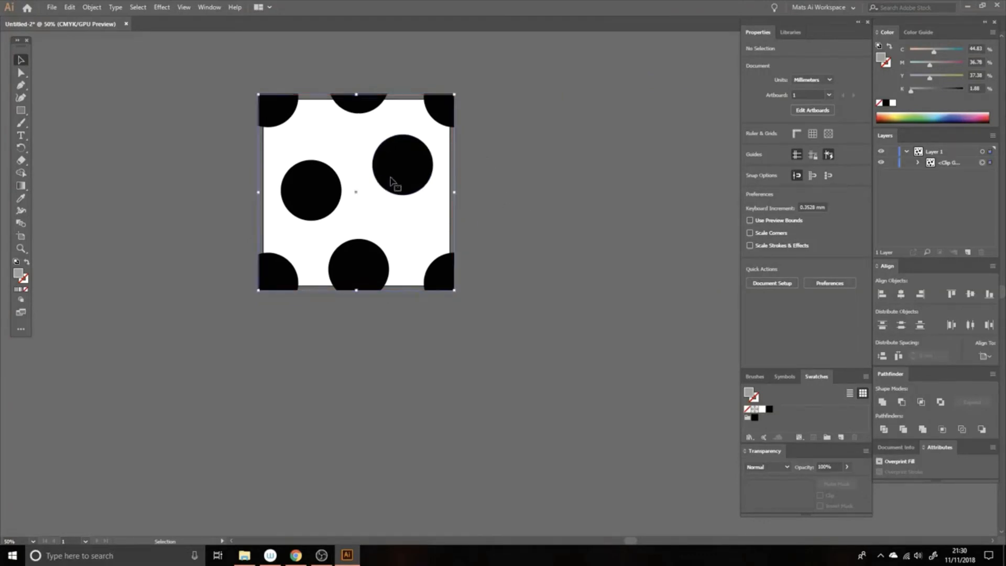
left_click(511, 177)
key("a")
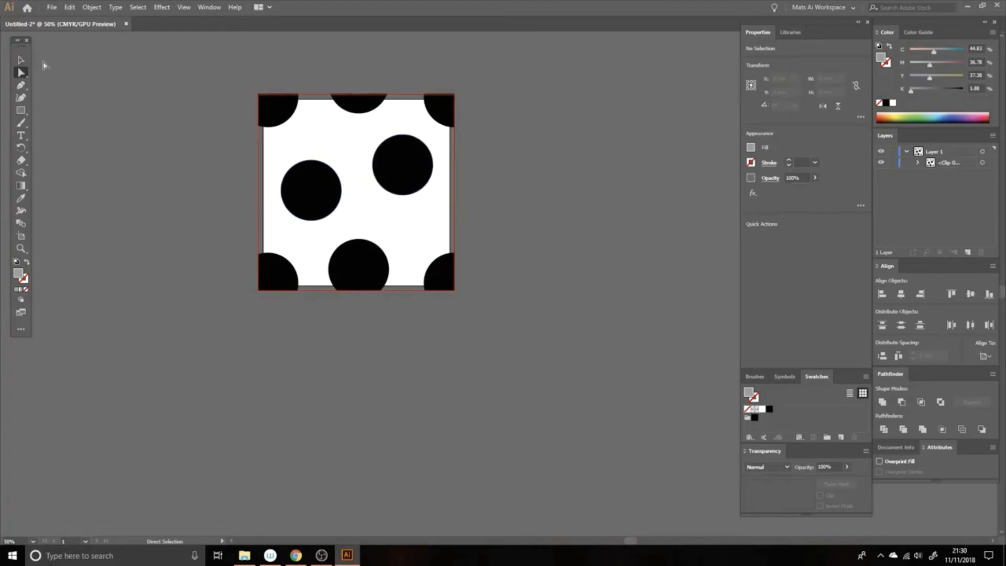
left_click(21, 60)
left_click(335, 193)
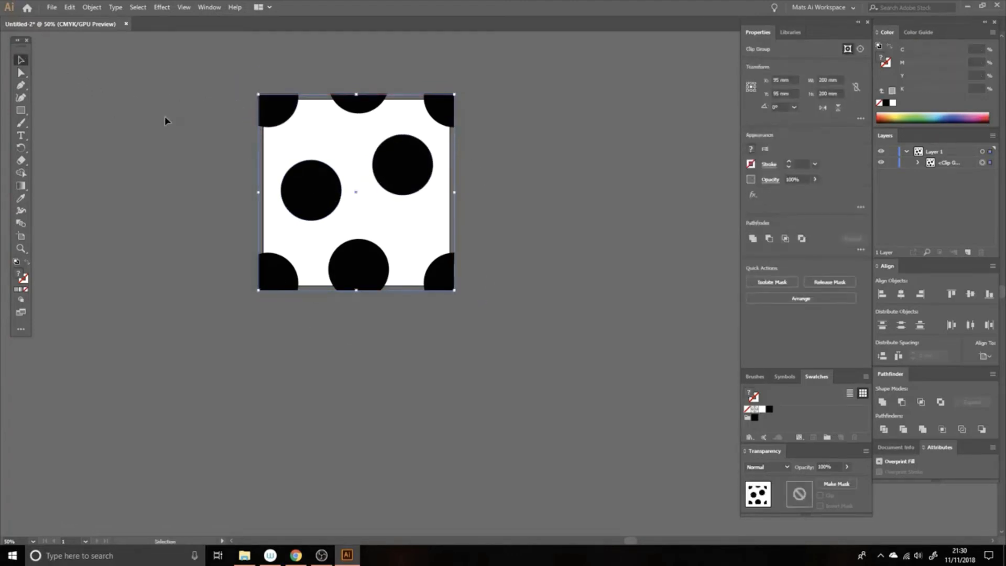
left_click(108, 105)
- Shrink the lower-left inner circle of the clip group without releasing the clipping mask
left_click(21, 73)
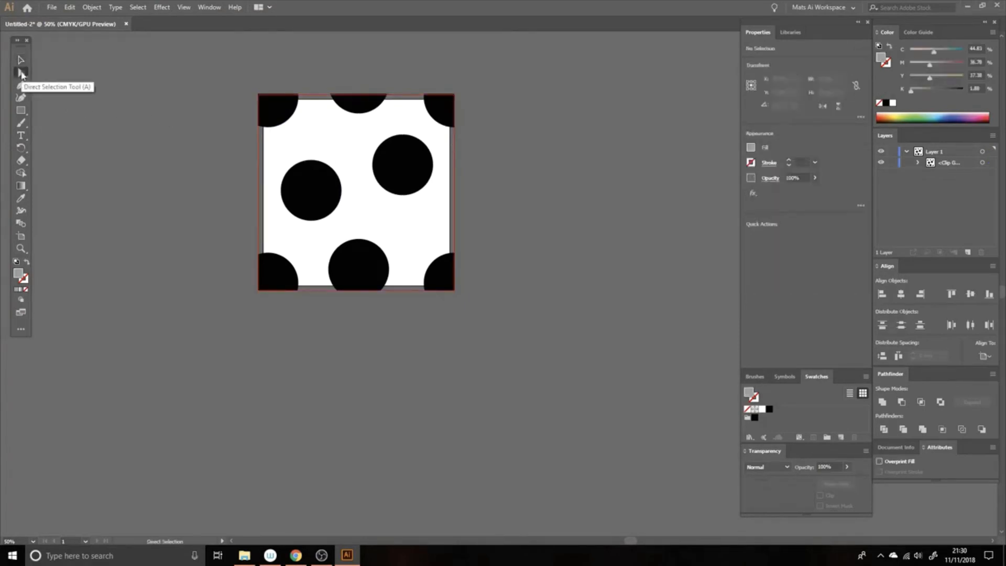
left_click(322, 197)
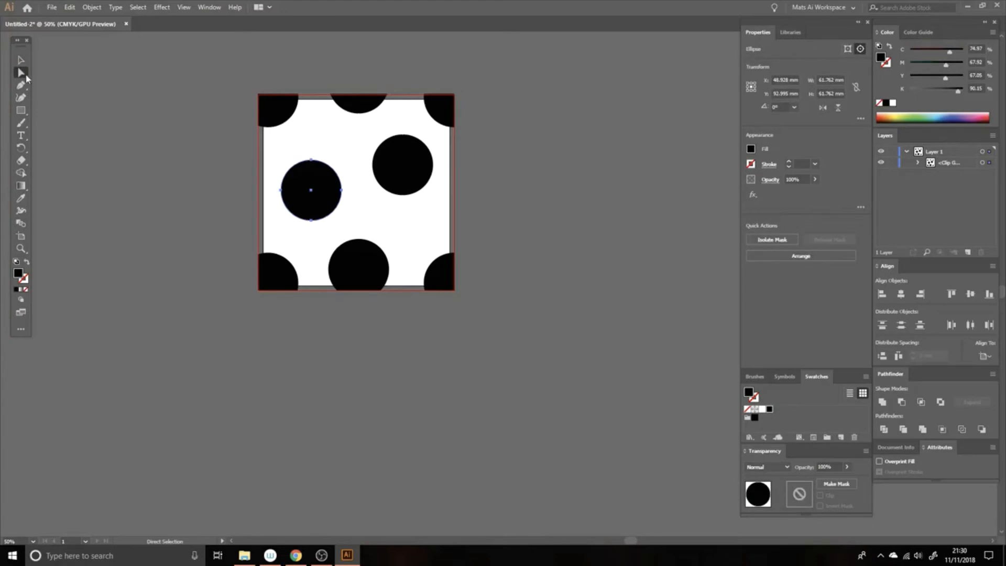
key("v")
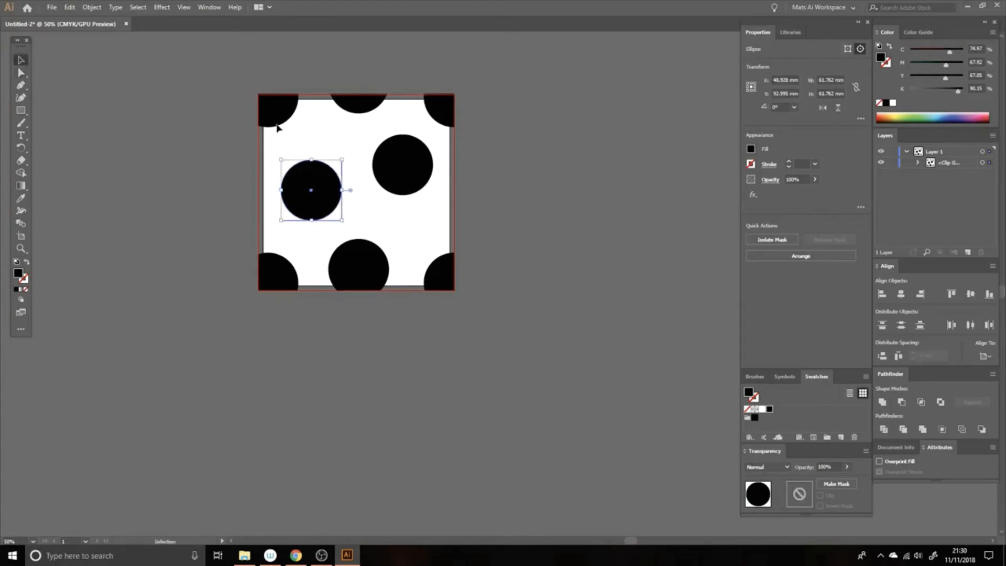
left_click_drag(343, 160, 338, 188)
- Shrink the upper-right inner circle of the clip group to about 53 mm in diameter
left_click(414, 178, "ctrl")
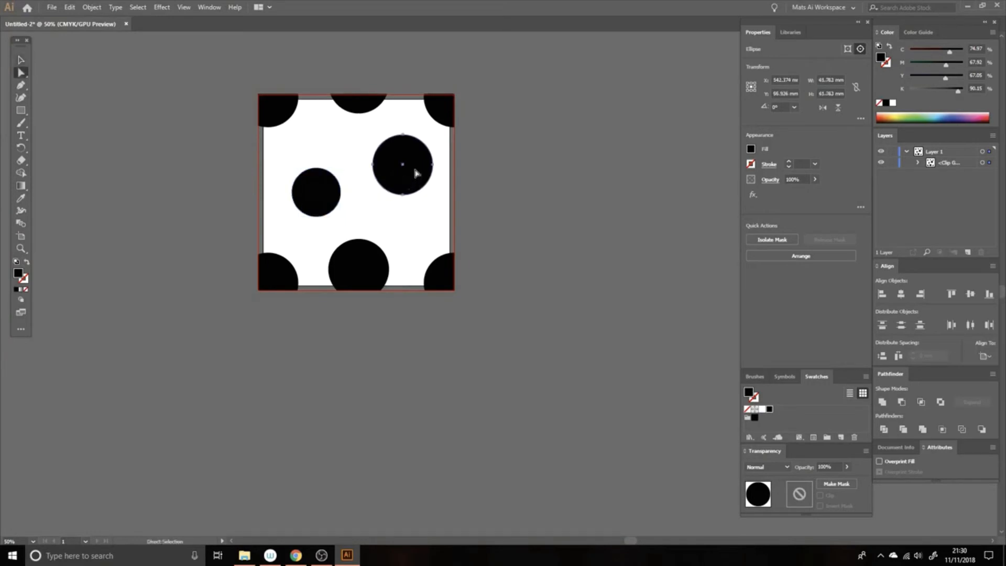
left_click_drag(431, 138, 424, 143)
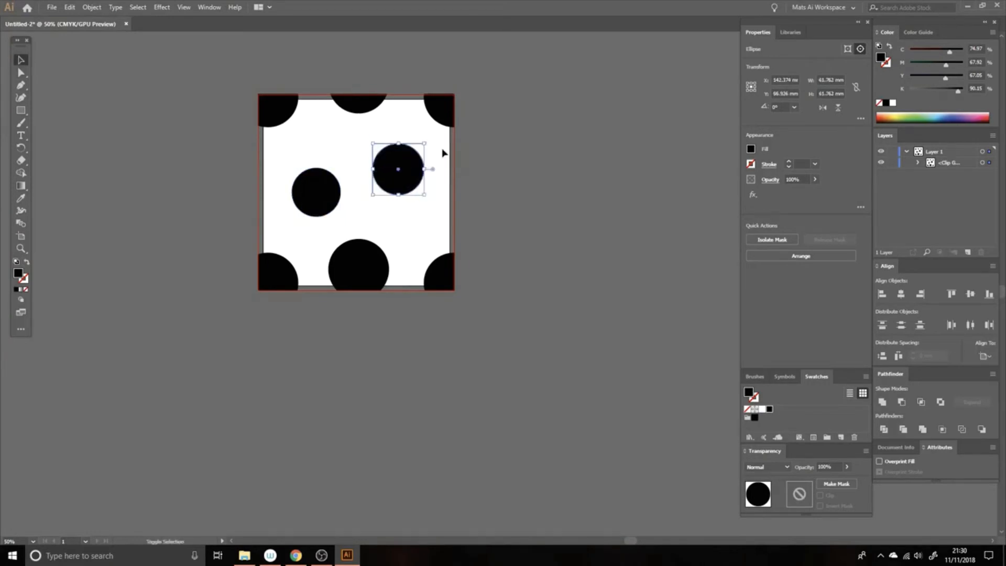
left_click(505, 158)
left_click_drag(502, 156, 519, 169)
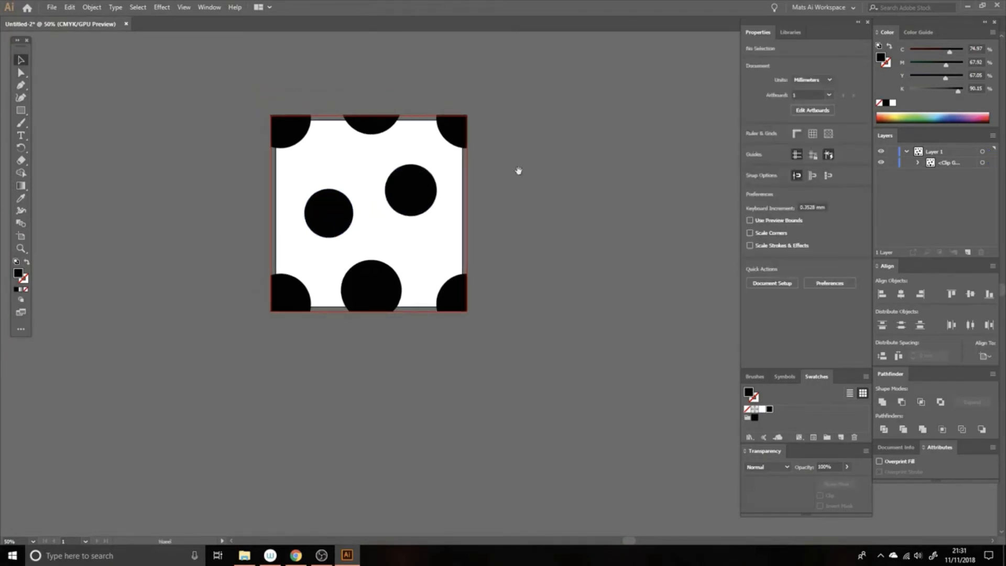
- Isolate the clip group for editing and inspect its pair of edge circles
double_click(383, 136)
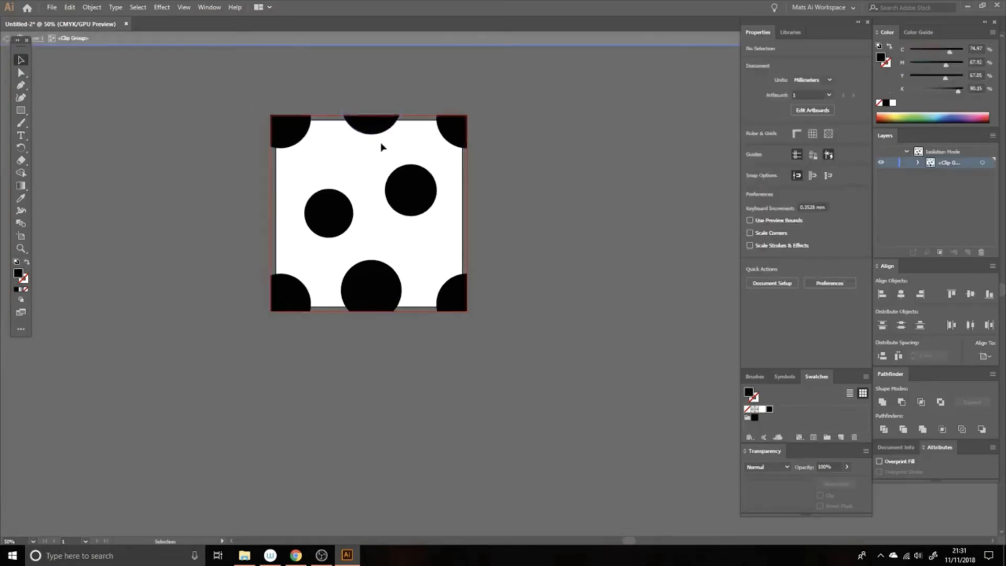
left_click(380, 131)
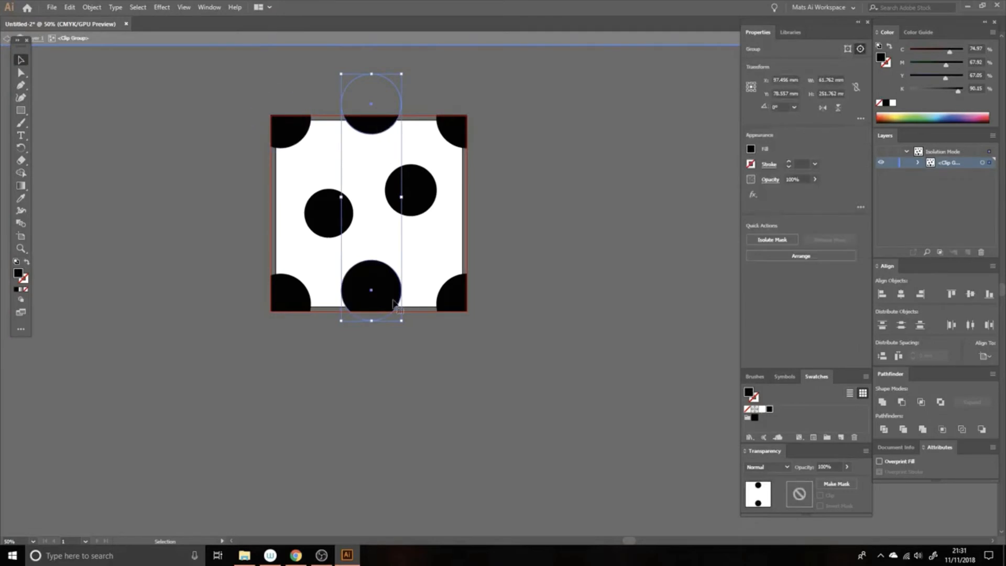
left_click_drag(18, 46, 20, 65)
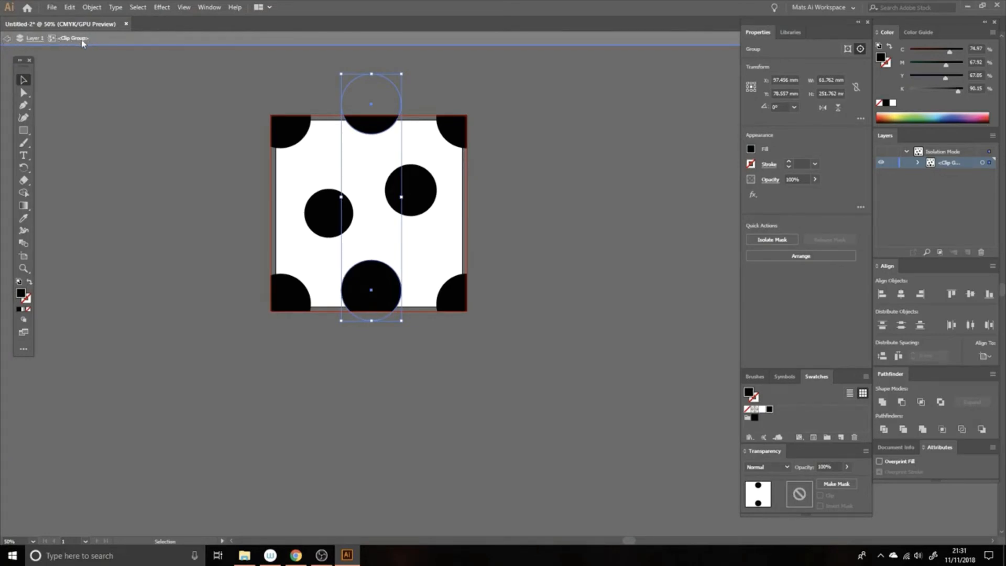
left_click(558, 212)
- Shift both inner circles and the grouped corner circles slightly within the tile, and exit isolation mode
left_click_drag(411, 179, 413, 168)
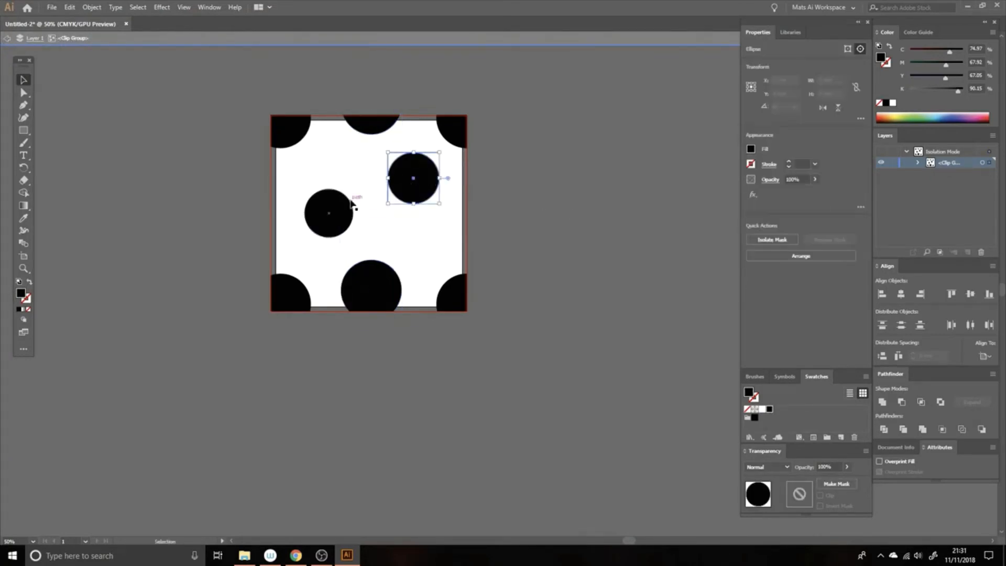
left_click_drag(351, 201, 352, 211)
left_click_drag(417, 183, 411, 181)
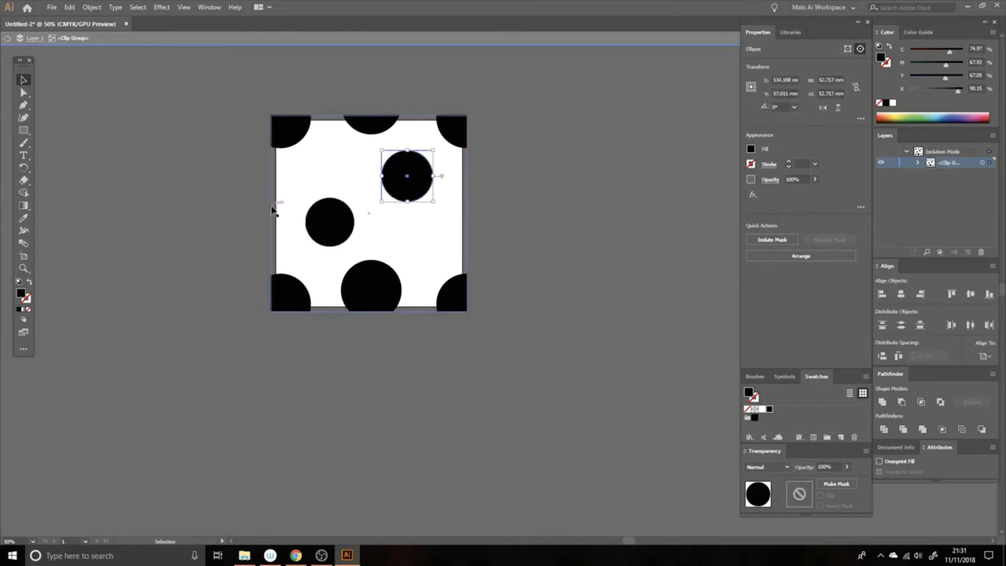
left_click_drag(298, 145, 301, 157)
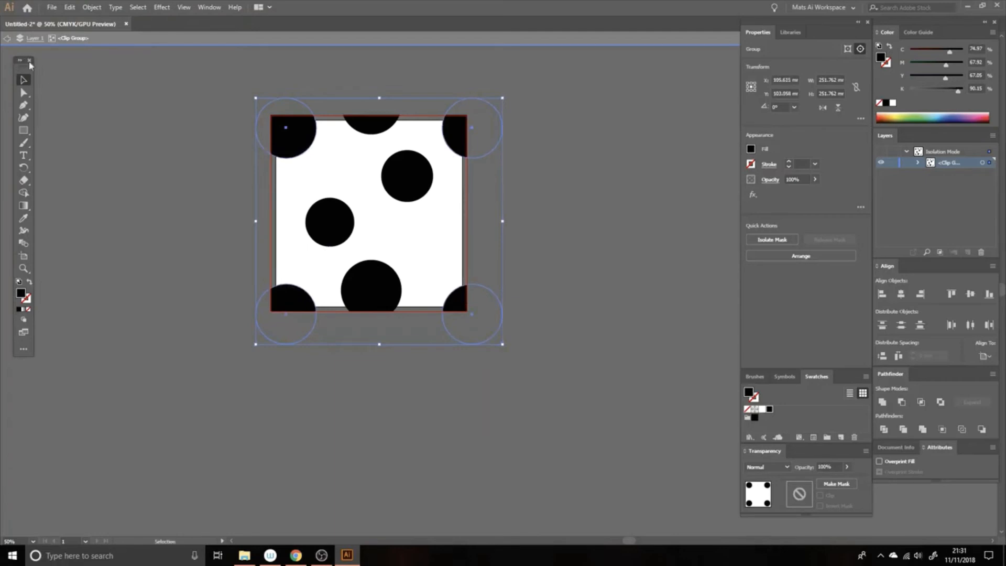
left_click(7, 42)
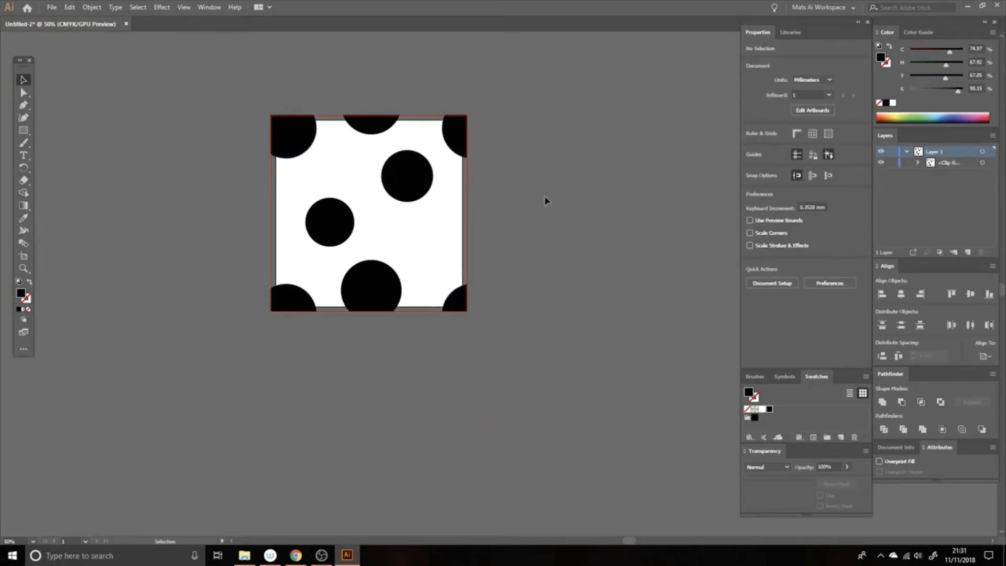
- Release the clipping mask on the circle tile
left_click(404, 258)
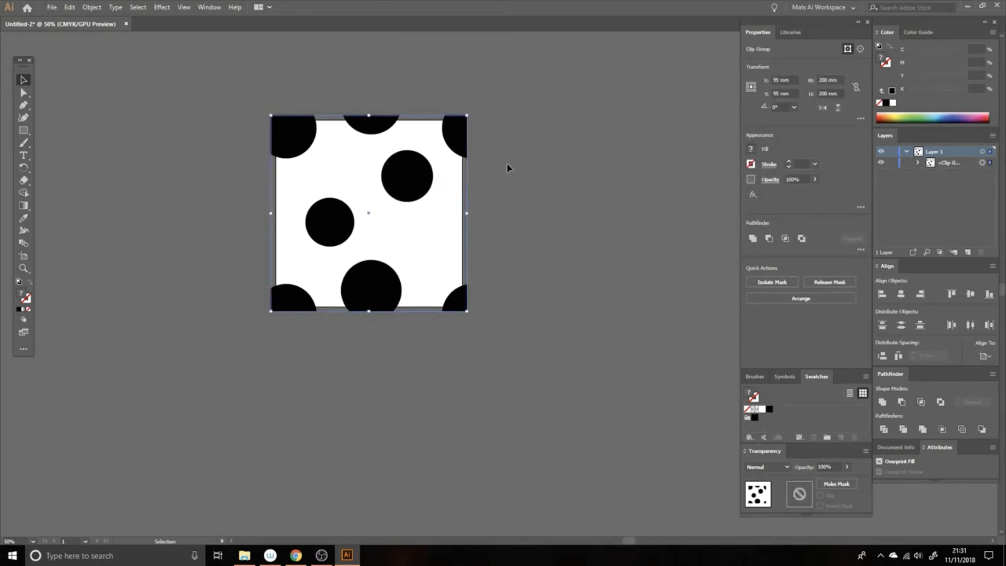
left_click(536, 178)
left_click(427, 177)
right_click(423, 170)
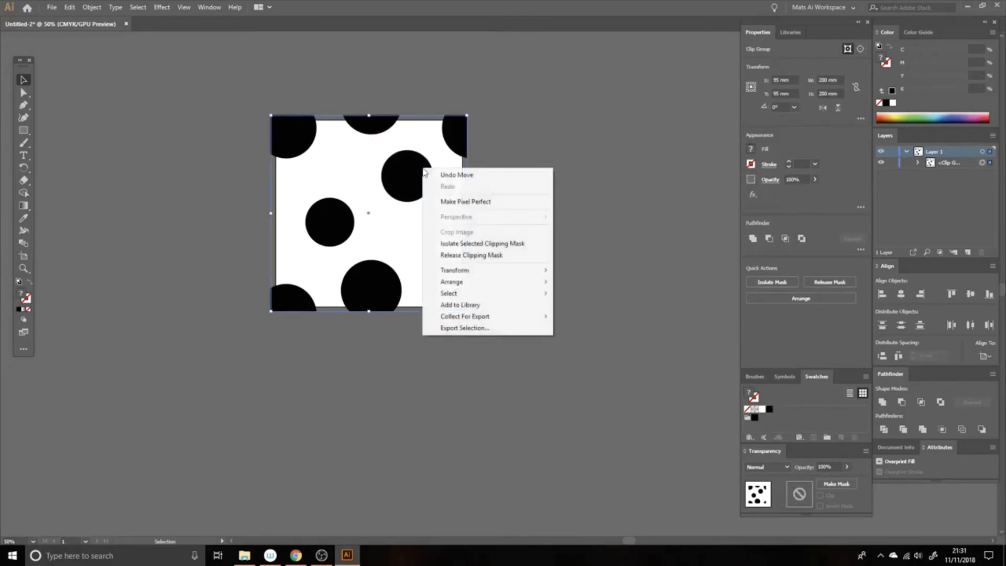
left_click(477, 256)
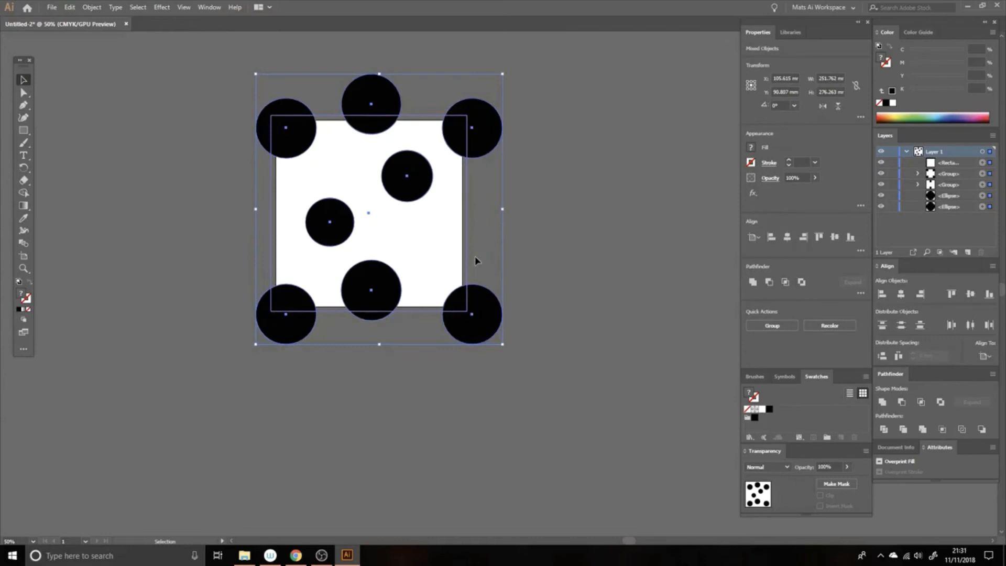
- Delete the unfilled 200 mm rectangle that served as the clipping shape
left_click(540, 208)
left_click(455, 225)
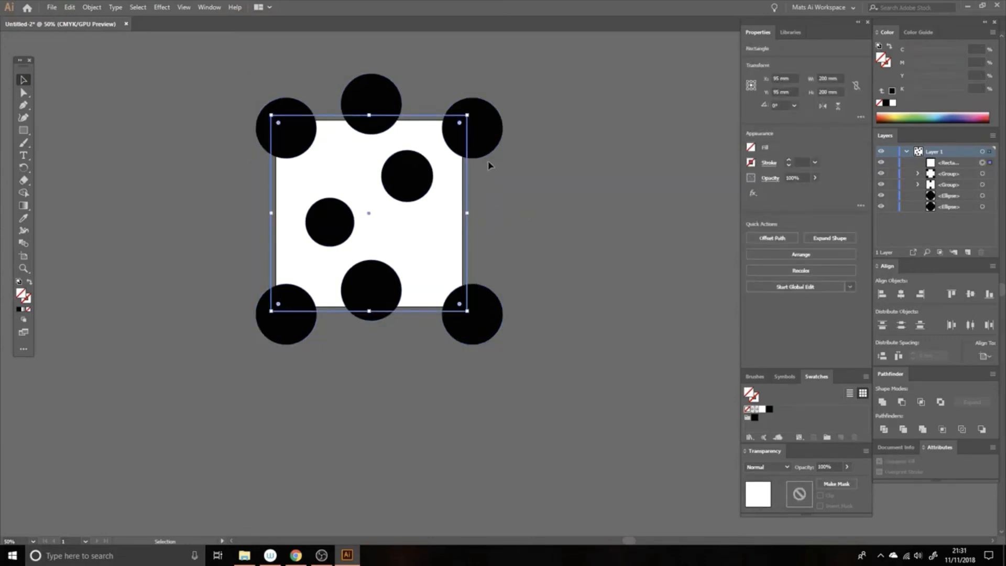
left_click(495, 192)
left_click(473, 214)
key("Delete")
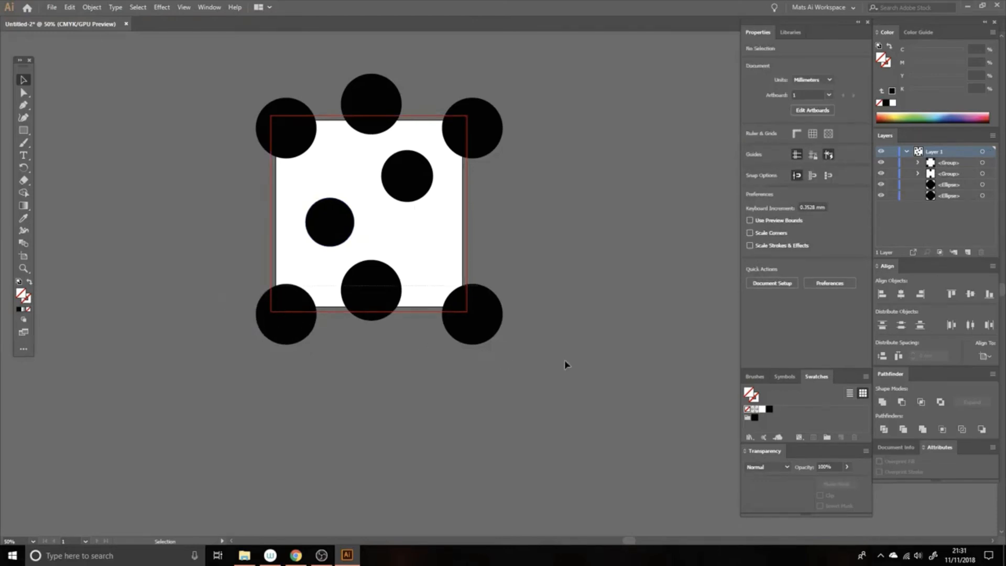
- Delete the three circles along the artboard's lower edge, keeping their grouped counterparts at the upper edge
key("ctrl+a")
left_click(585, 355)
key("a")
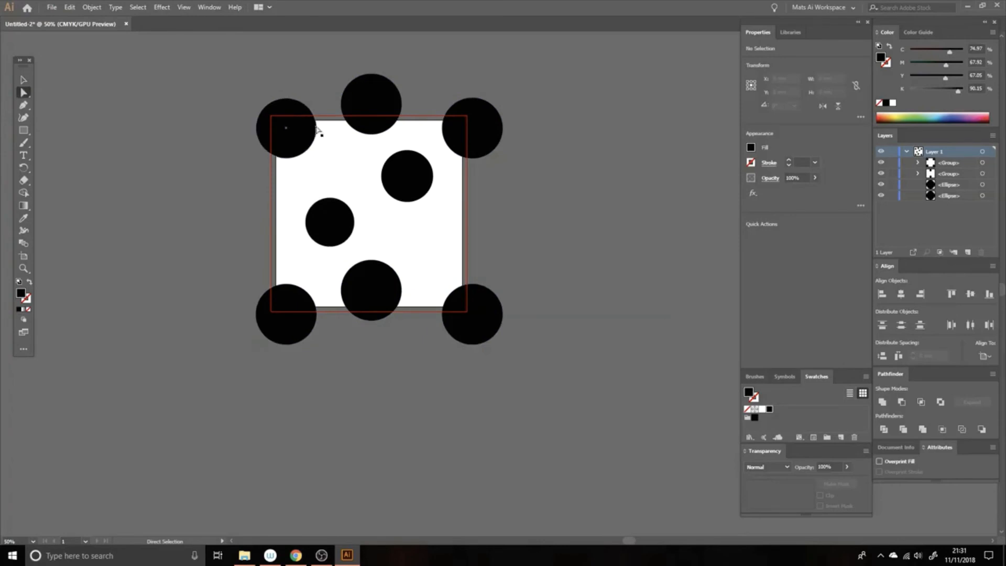
left_click(303, 311)
left_click(377, 292, "shift")
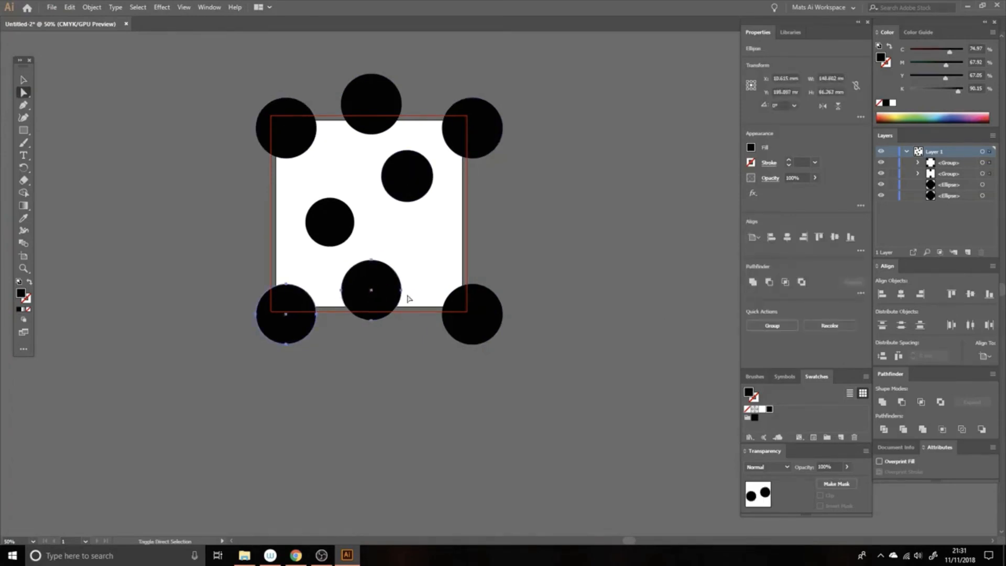
left_click(474, 308, "shift")
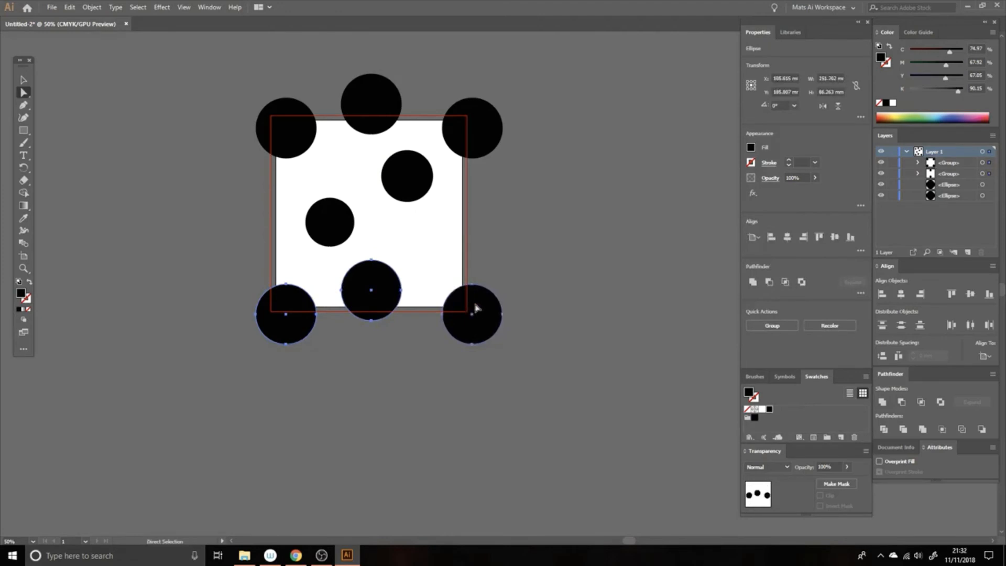
key("Delete")
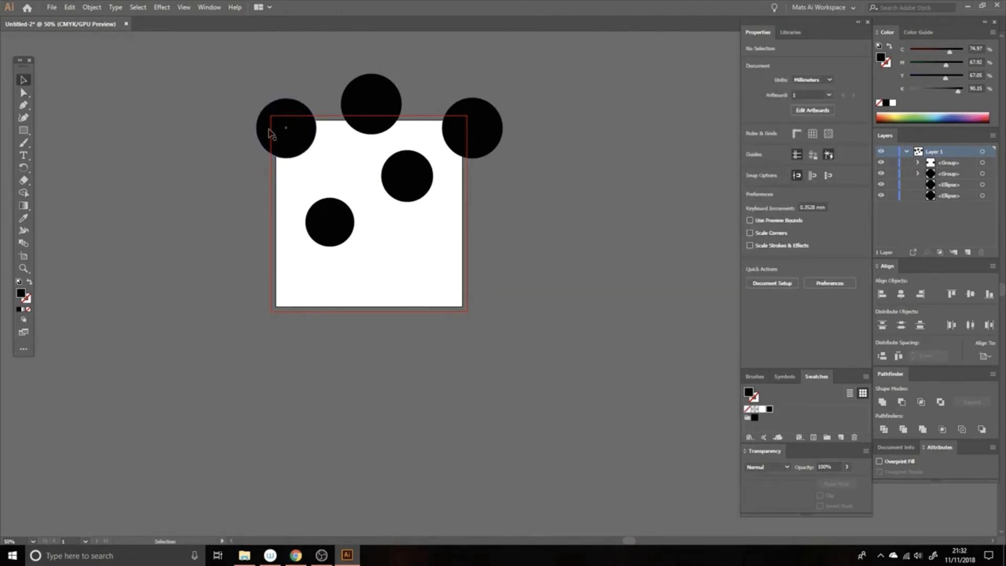
- Copy the grouped pair of upper corner circles with Move, using 95 mm horizontal and 190 mm vertical
left_click(307, 137)
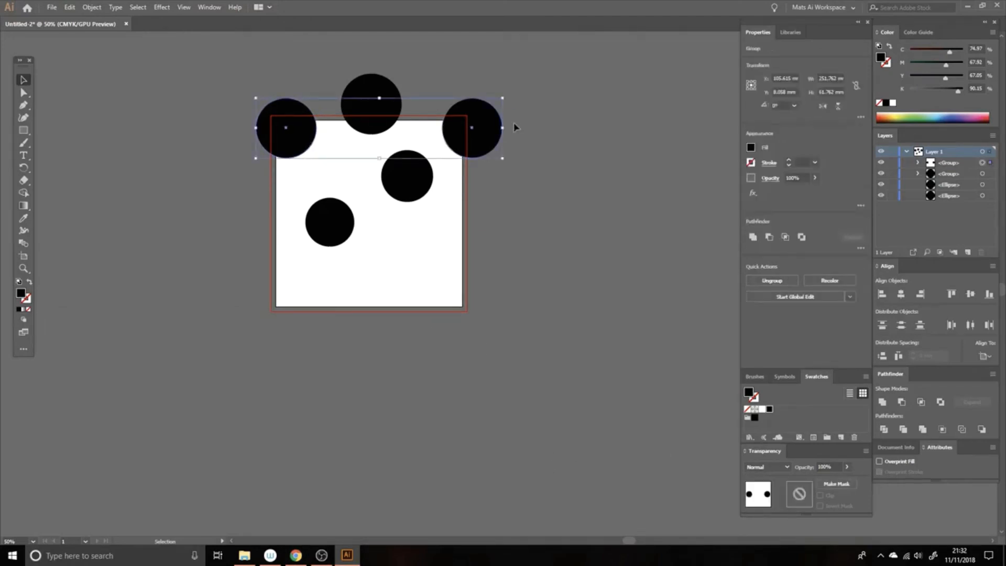
key("Return")
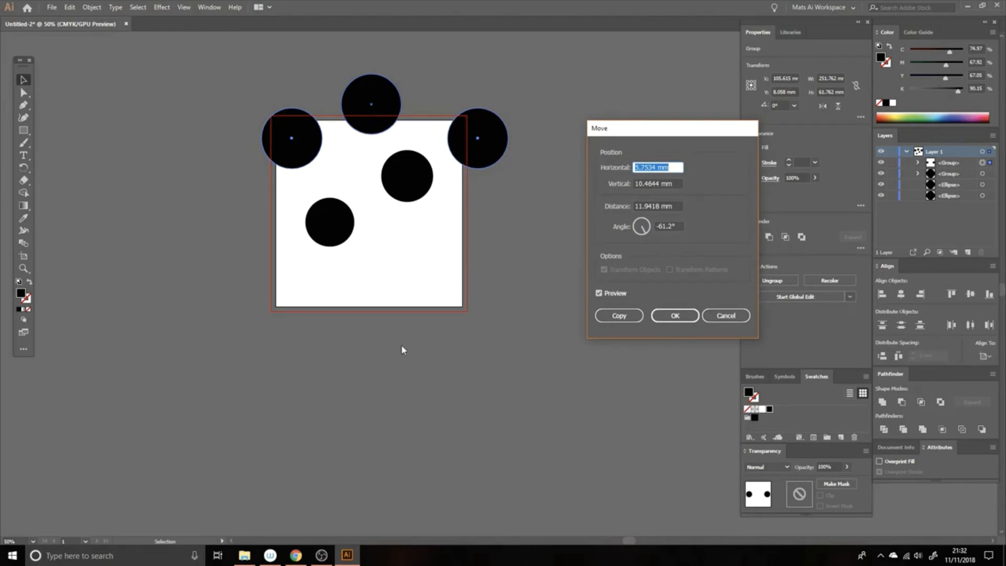
type("95")
key("Tab")
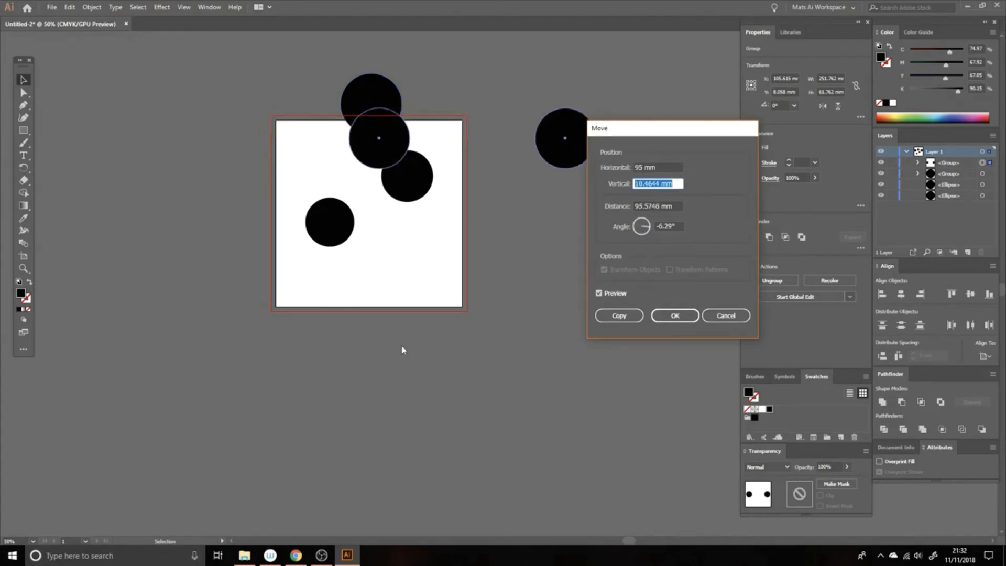
type("190")
key("Tab")
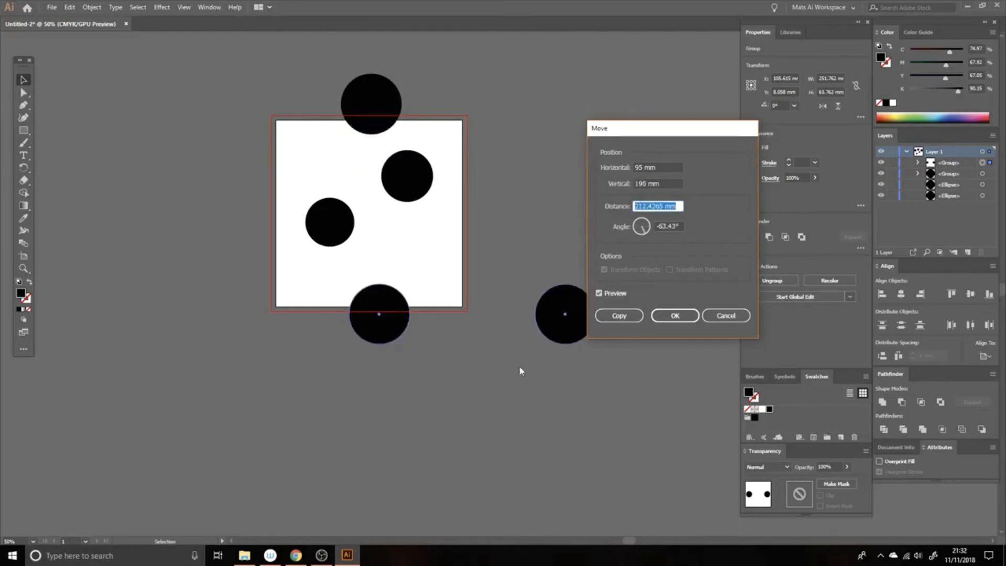
left_click(608, 310)
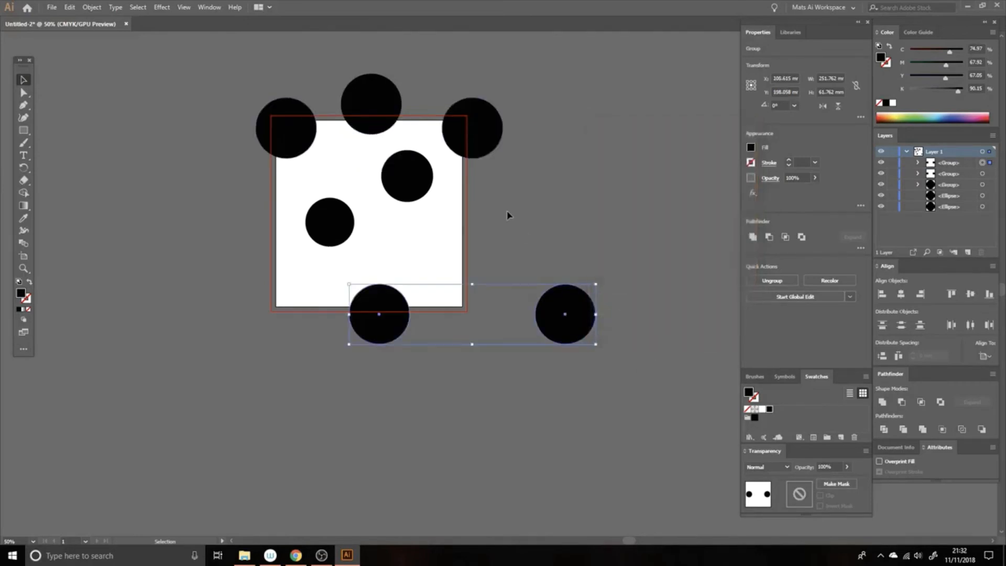
- Copy the middle circle on the artboard's upper edge with Move, using 95 mm horizontal and 190 mm vertical
left_click(533, 138)
left_click(394, 114)
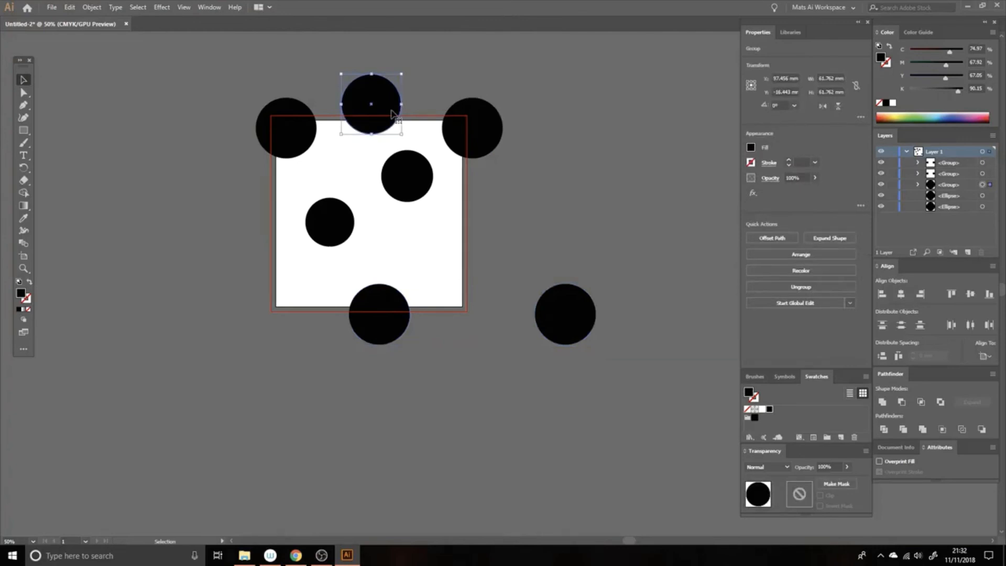
key("Return")
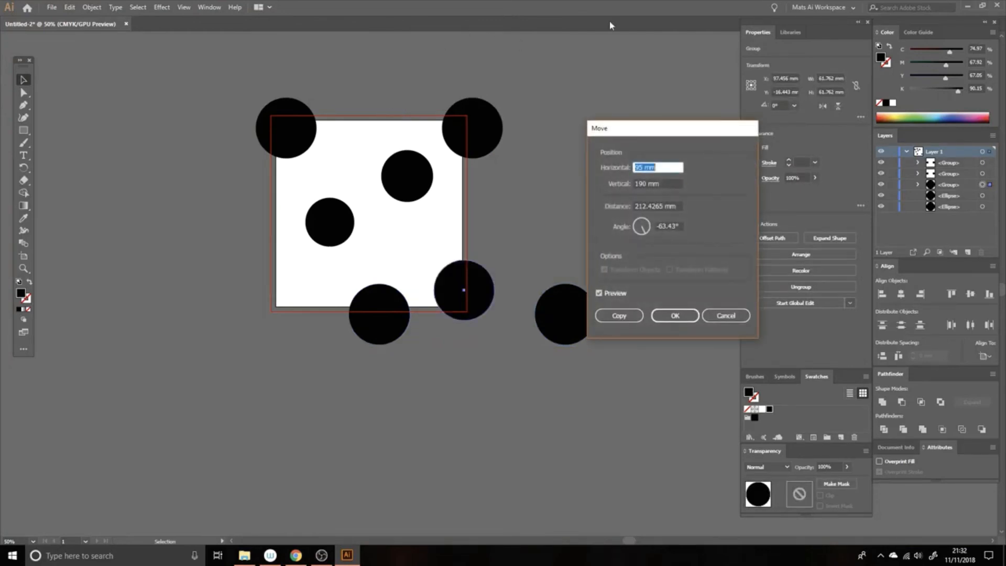
left_click(600, 292)
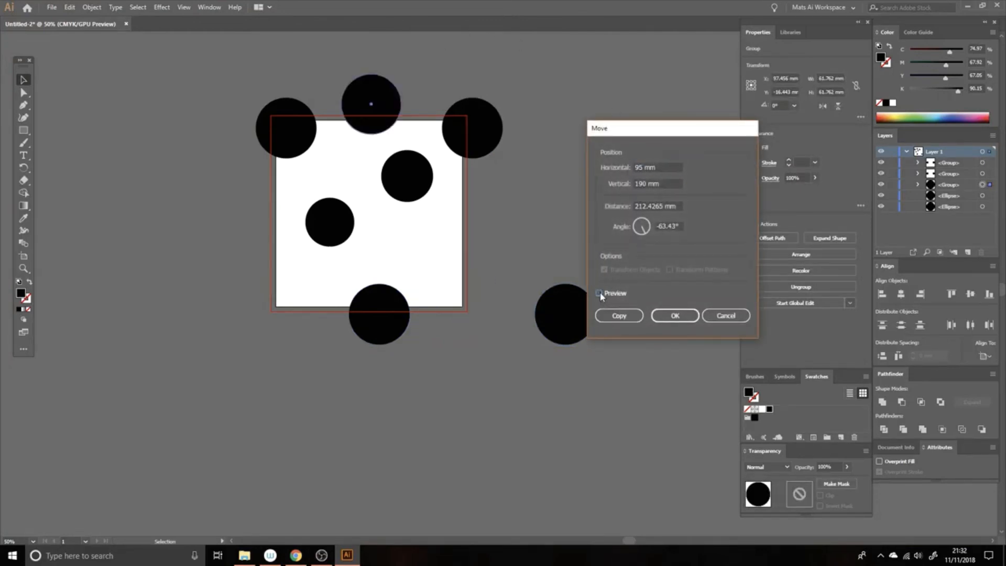
left_click(600, 292)
left_click(600, 292)
left_click(600, 292)
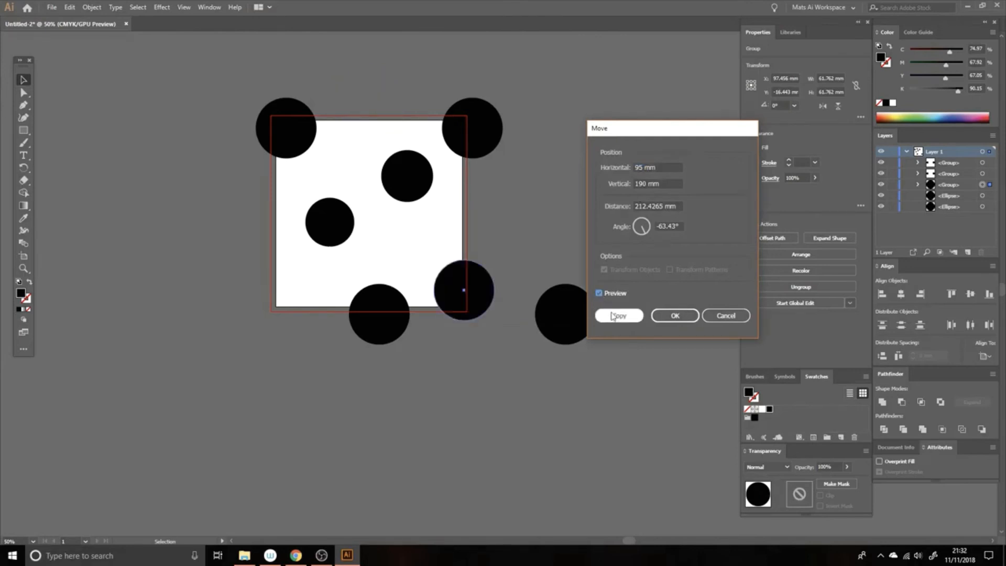
left_click(609, 315)
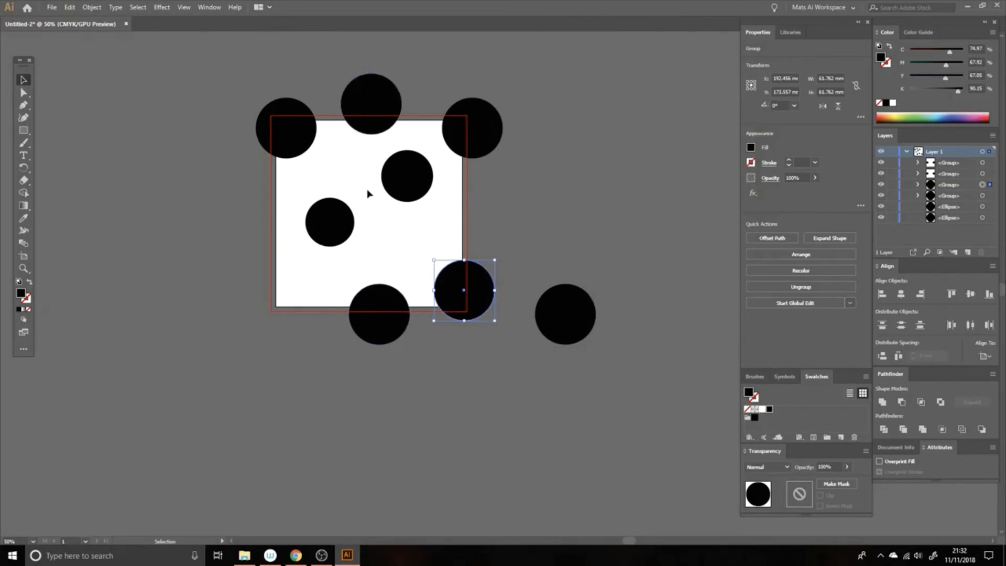
- Copy the circle at the artboard's lower-right corner with Move, using -190 mm horizontal and 0 mm vertical
key("Return")
type("-")
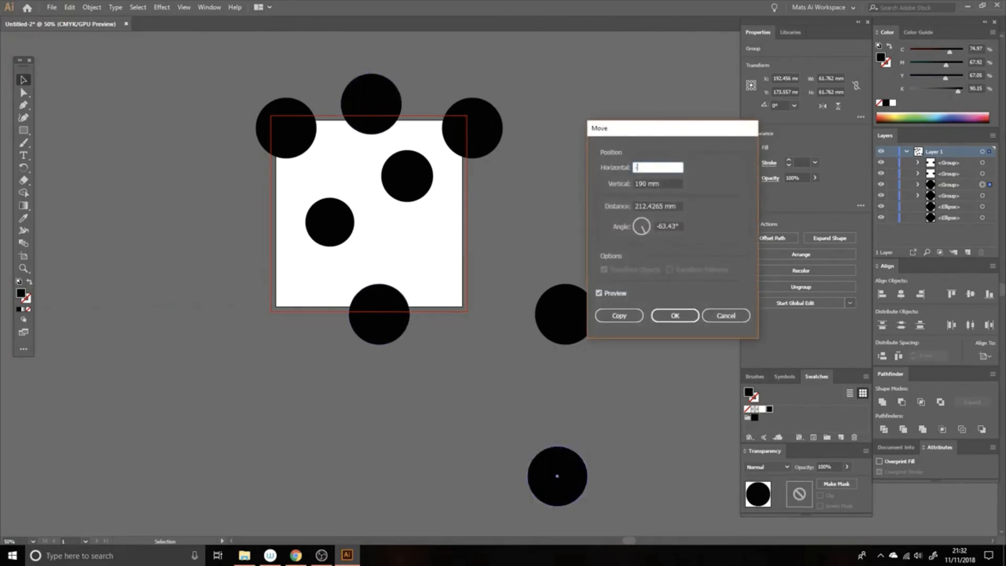
type("190")
key("Tab")
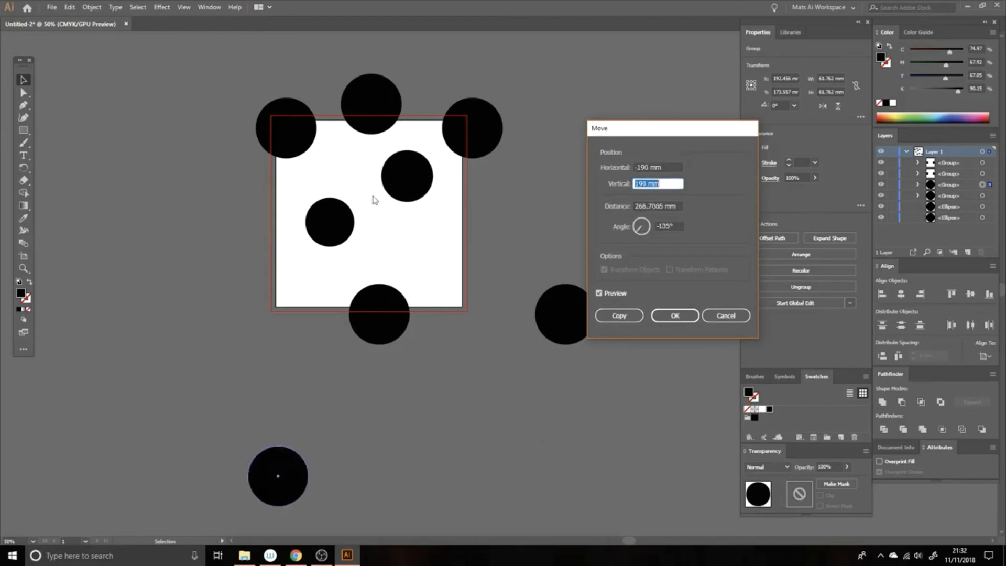
type("0")
key("Tab")
left_click(613, 313)
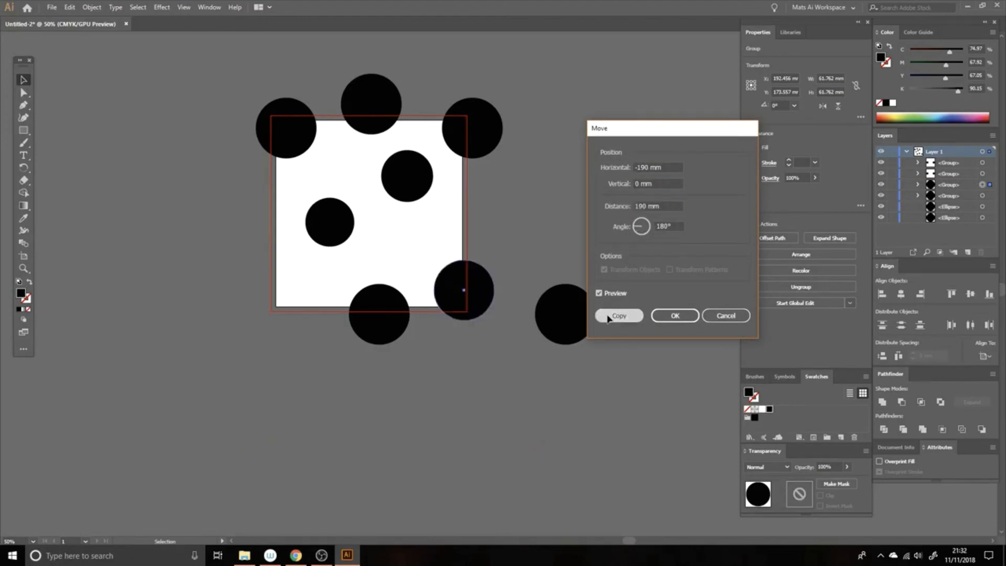
left_click(517, 207)
left_click_drag(517, 205, 548, 225)
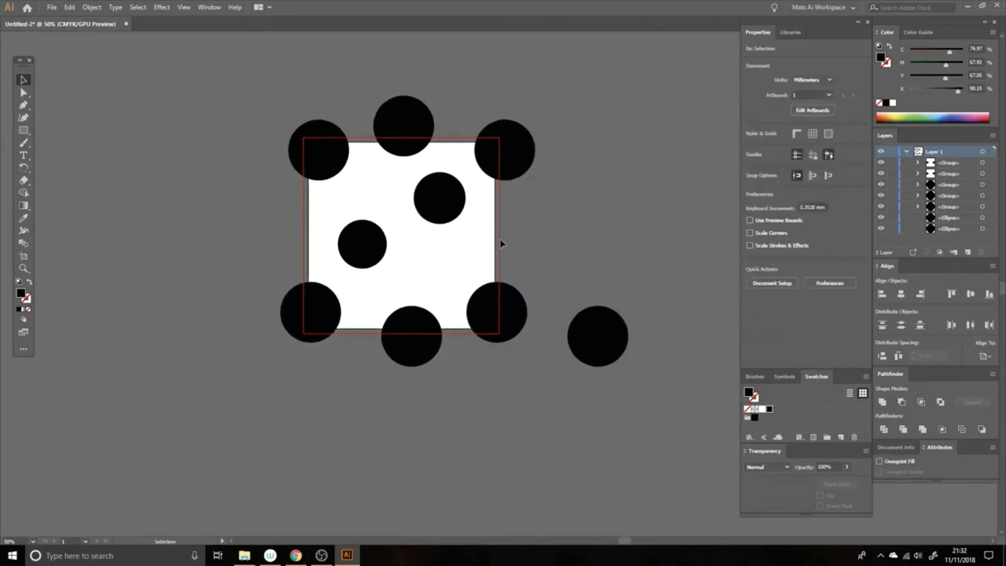
- Duplicate the smaller inner circle and spread the three inner circles more evenly across the artboard
key("a")
left_click(366, 241)
left_click_drag(366, 240, 434, 276)
left_click_drag(444, 215, 449, 208)
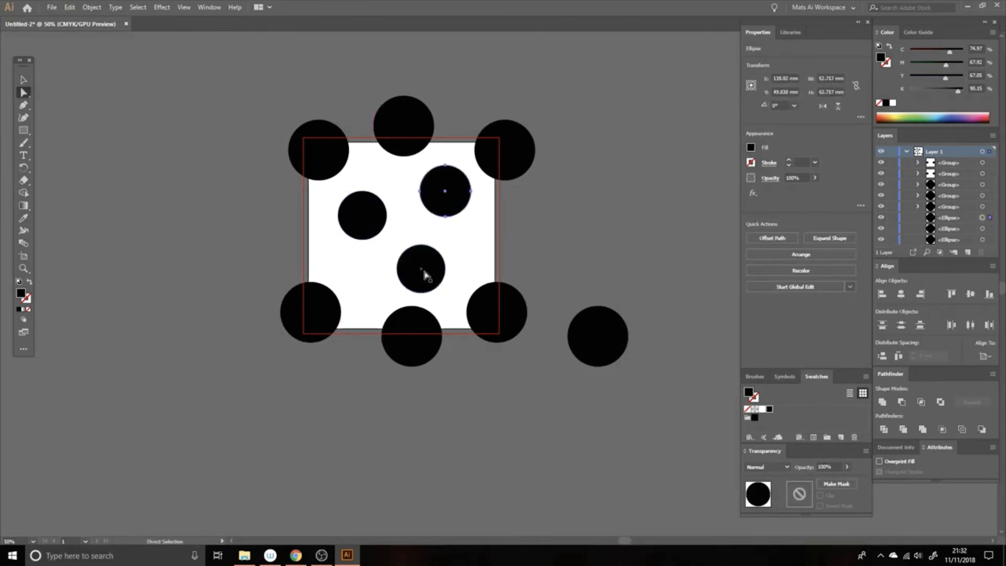
left_click_drag(407, 258, 356, 246)
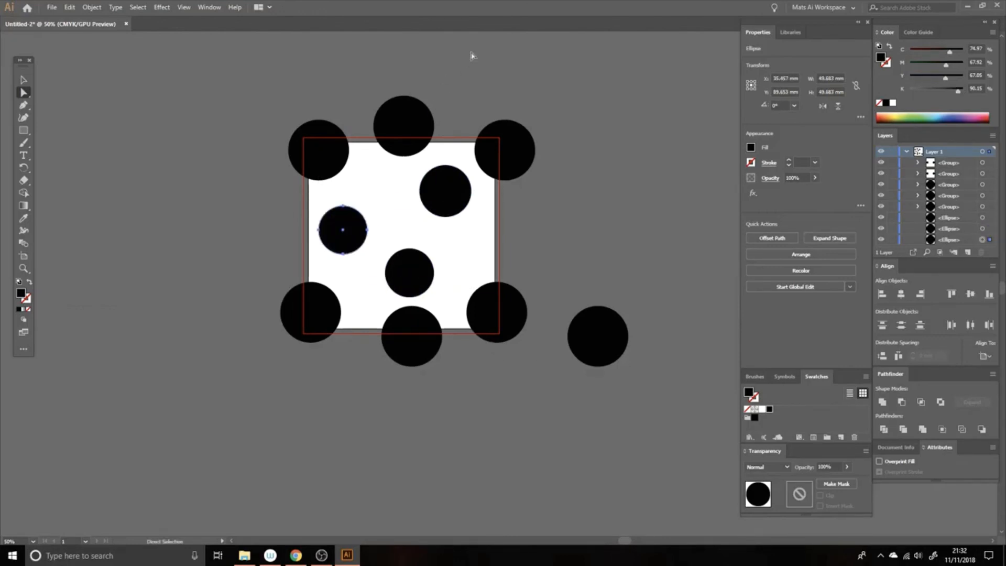
- Copy the leftmost inner circle with Move, using 190 mm horizontal and 0 mm vertical
key("v")
key("Return")
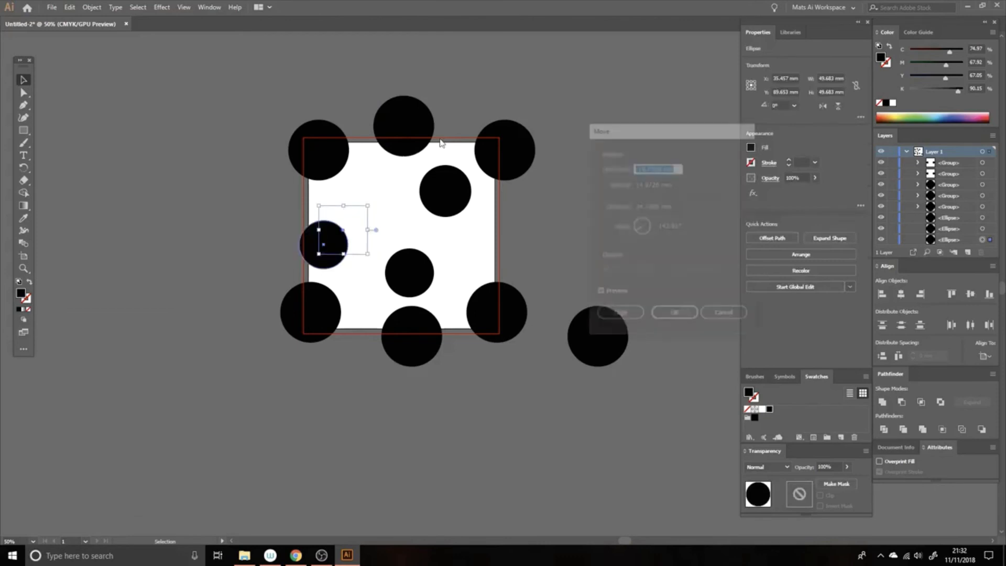
type("190")
key("Tab")
type("0")
key("Tab")
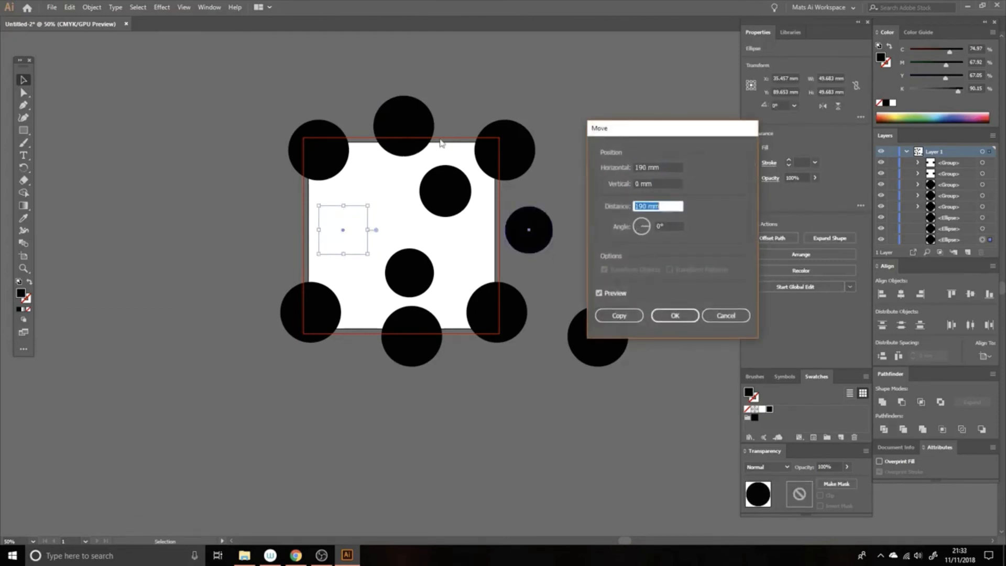
left_click(603, 315)
left_click(514, 252)
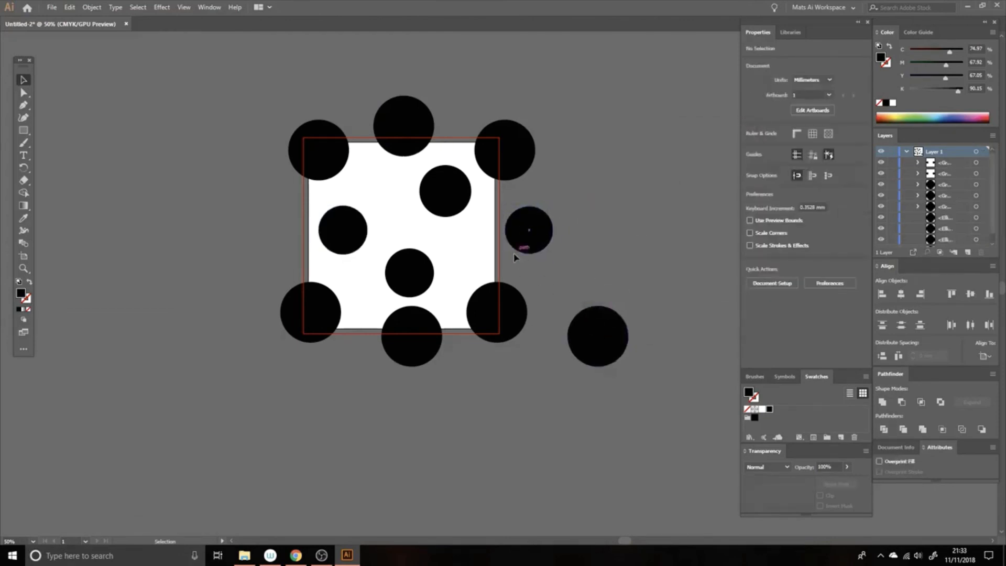
- Shift the lowest inner circle slightly up and to the right, away from the lower-edge circle
key("a")
left_click_drag(411, 273, 422, 262)
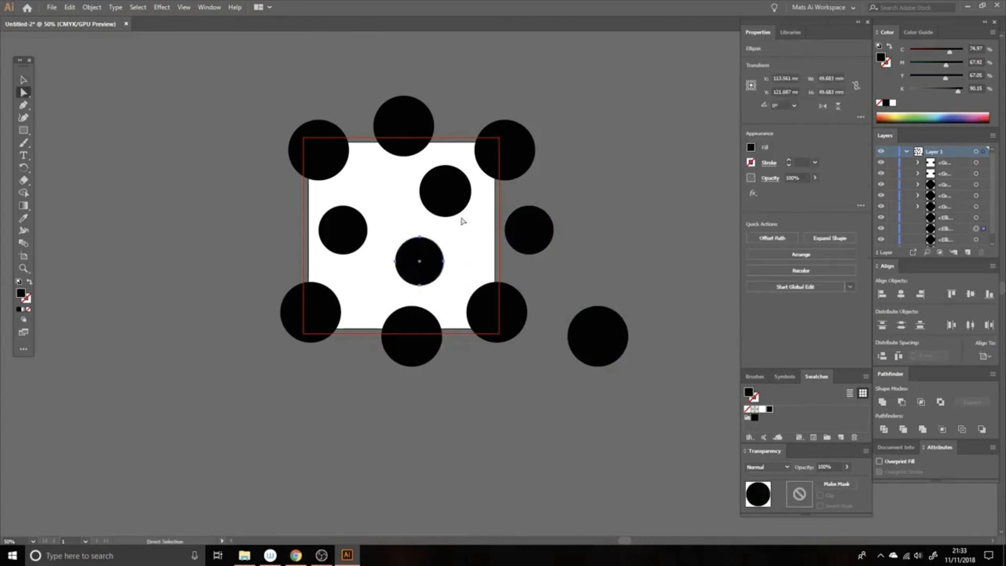
left_click(608, 167)
- Create a 200 x 200 mm rectangle over the circles
key("m")
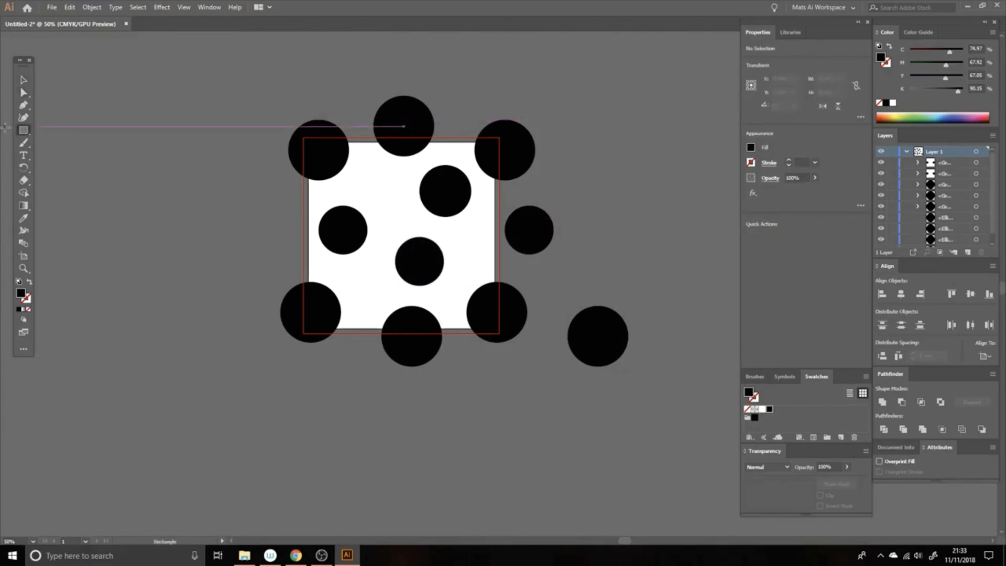
left_click(23, 134)
left_click(49, 132)
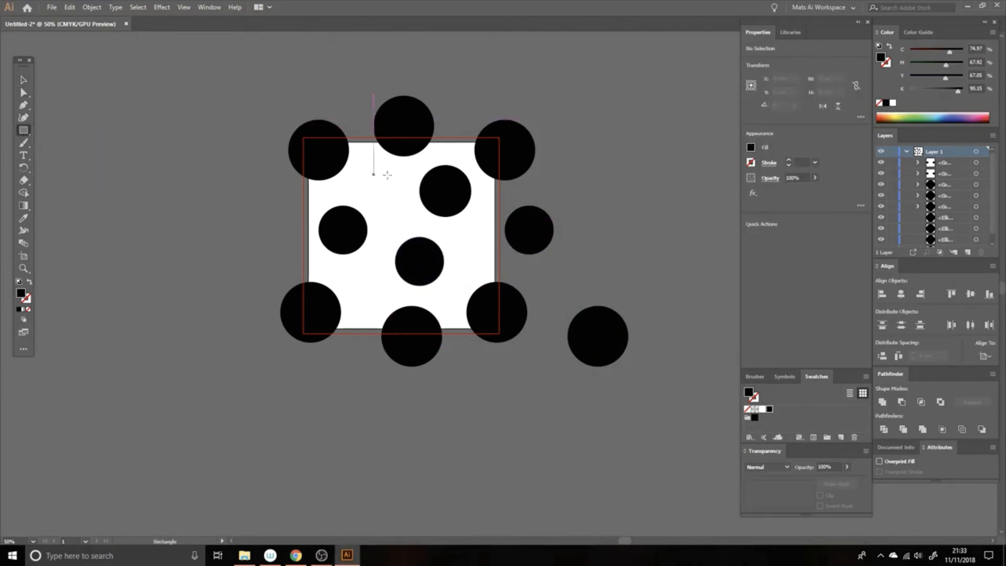
left_click(399, 206)
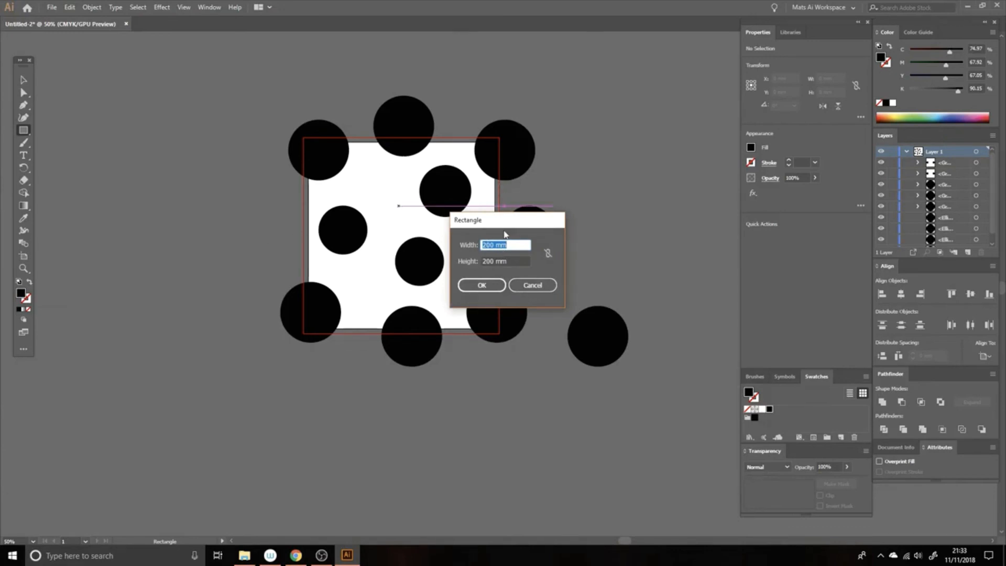
left_click(486, 286)
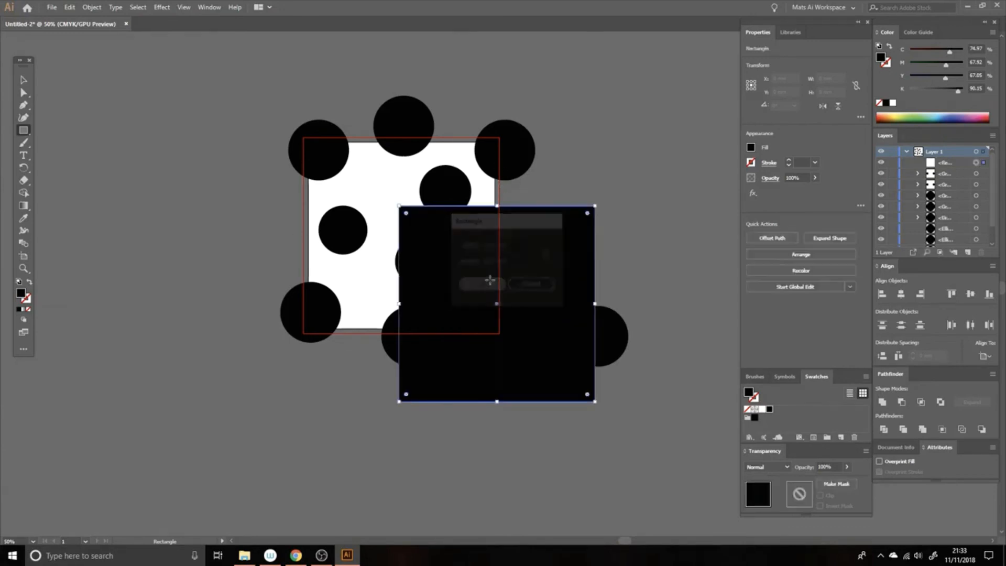
- Center the 200 mm rectangle horizontally and vertically on the artboard
key("v")
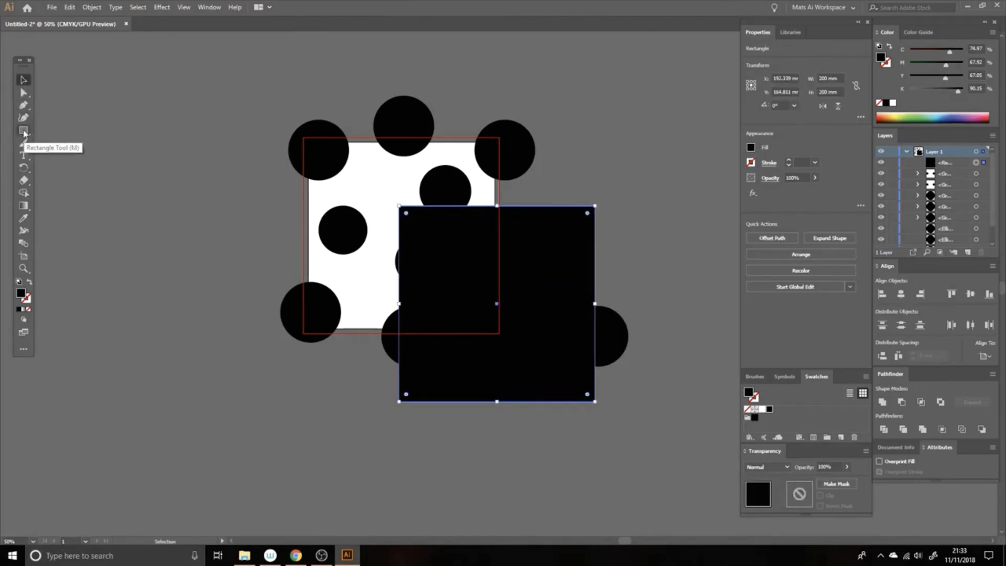
left_click(902, 294)
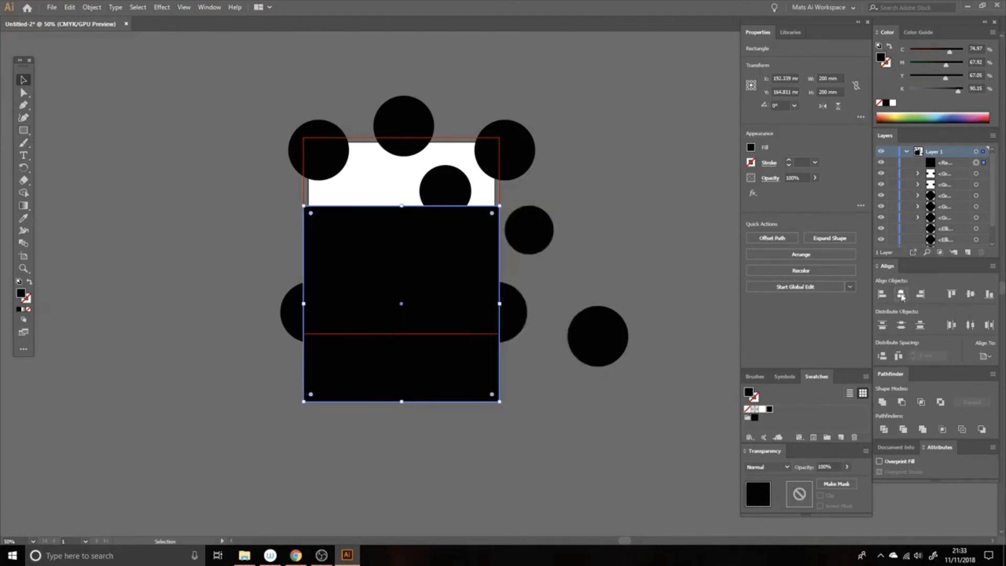
left_click(970, 295)
left_click(985, 356)
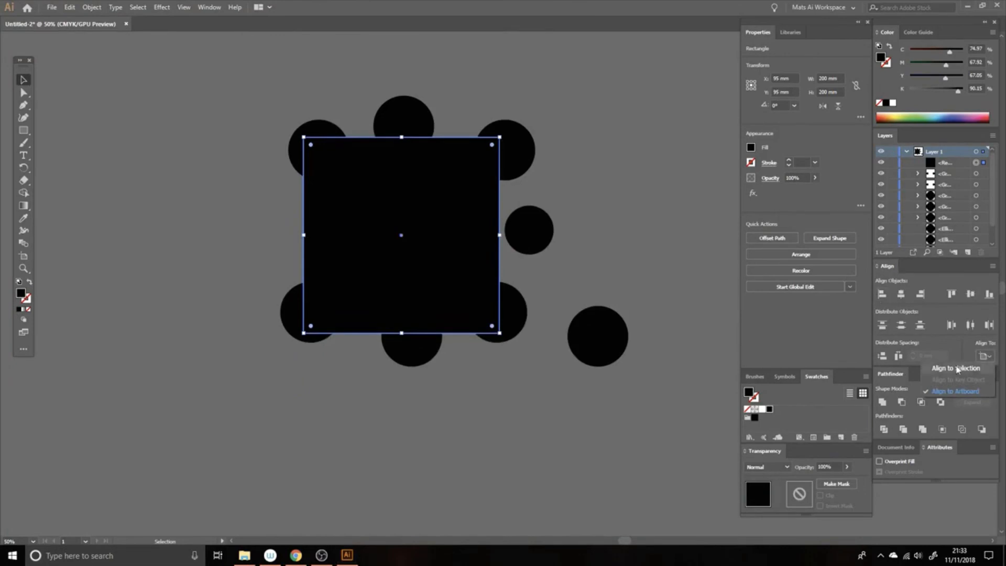
left_click(953, 394)
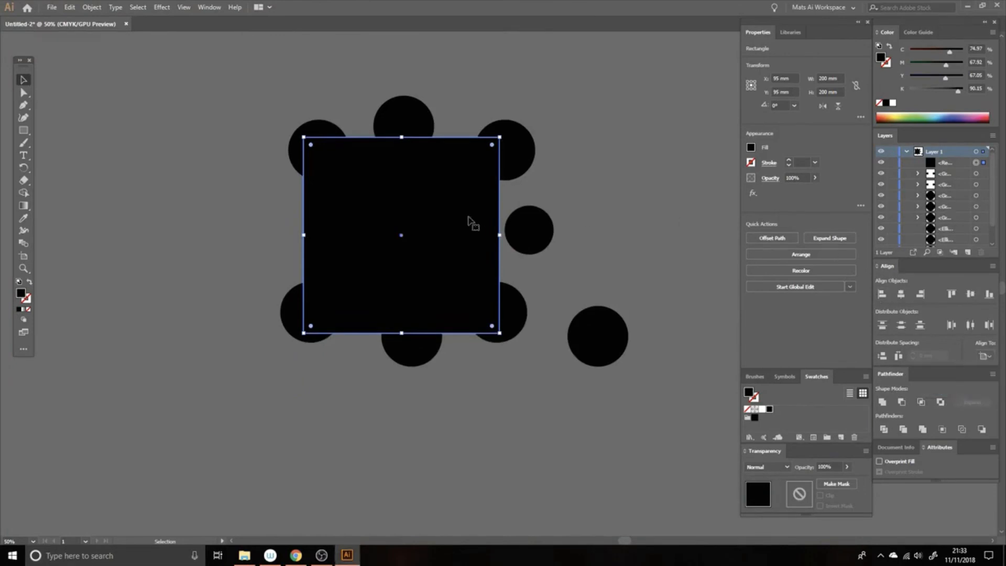
- Make a clipping mask from all the circles, with the 200 mm square as the clipping shape
key("a")
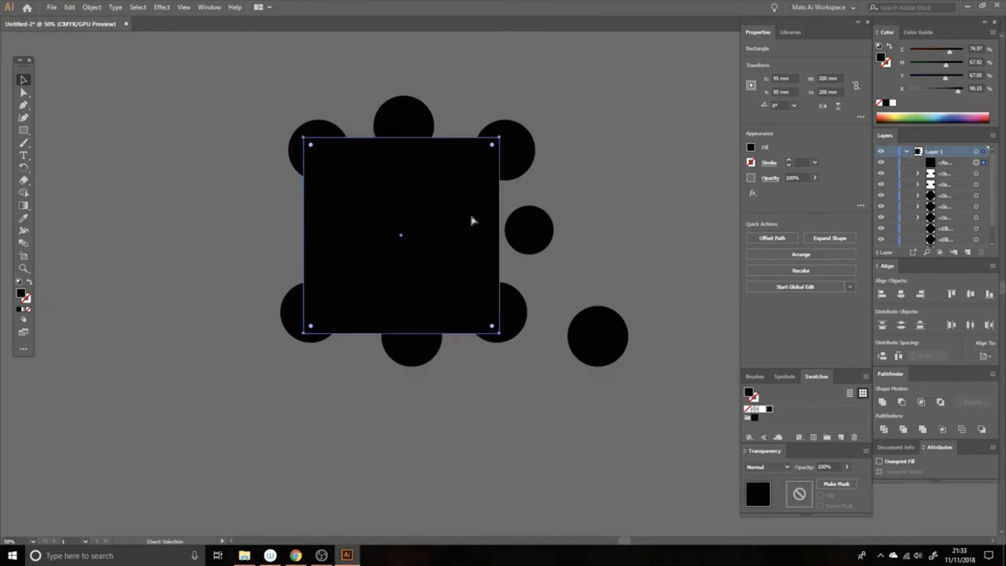
key("ctrl+a")
key("v")
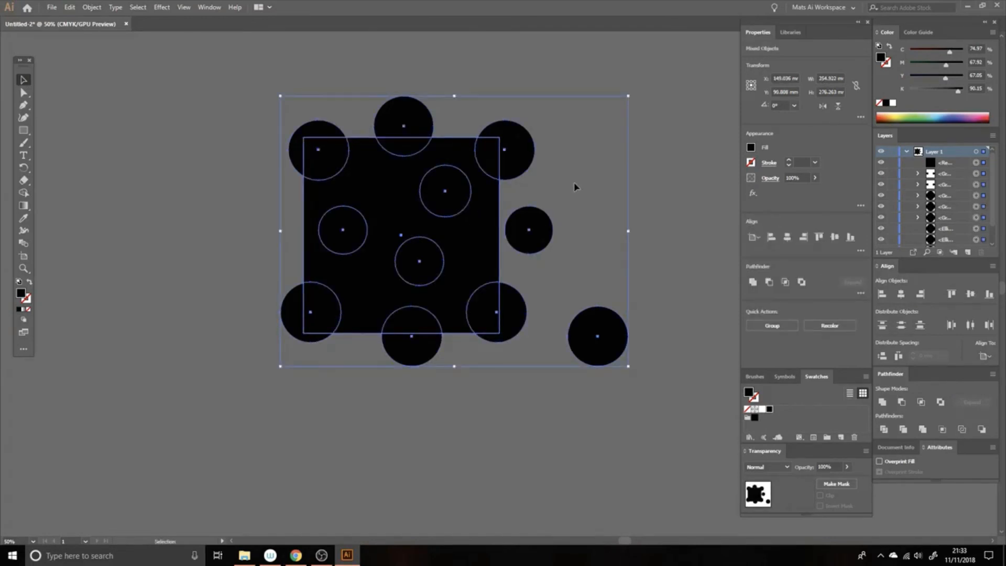
key("a")
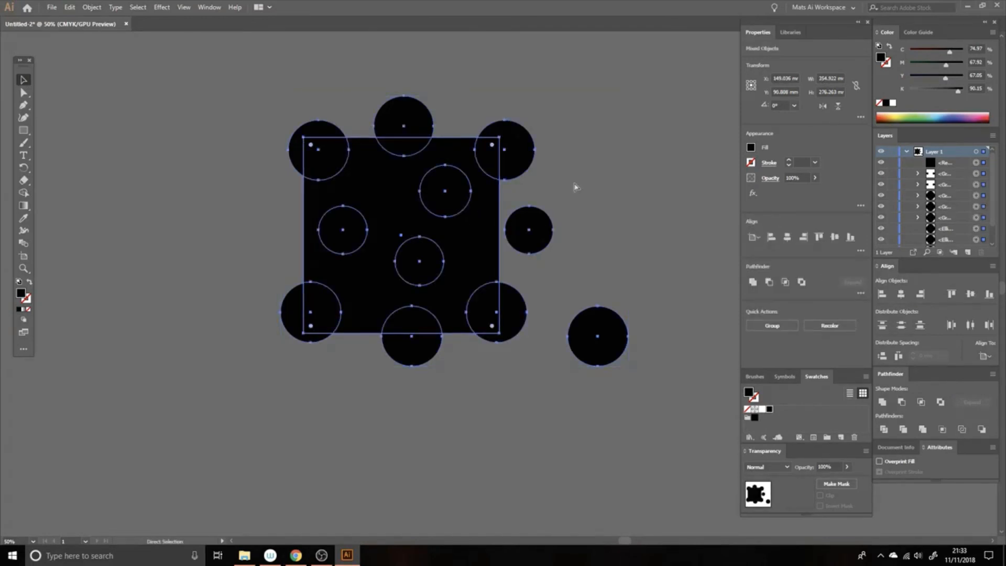
key("ctrl+7")
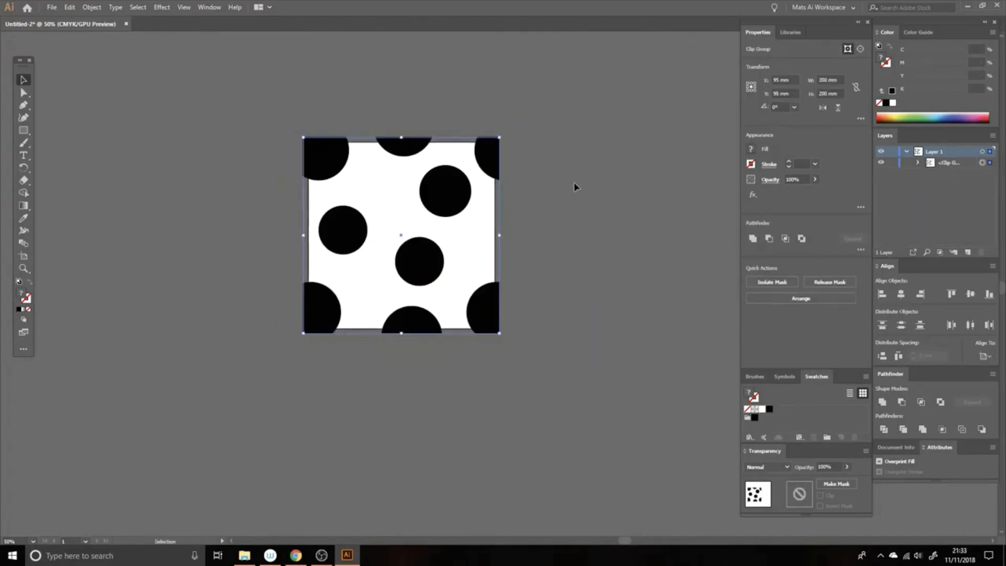
- Copy the clipped circle tile with Move, using 190 mm horizontal and 0 mm vertical
left_click(577, 186)
left_click(454, 204)
key("Return")
type("190")
key("Tab")
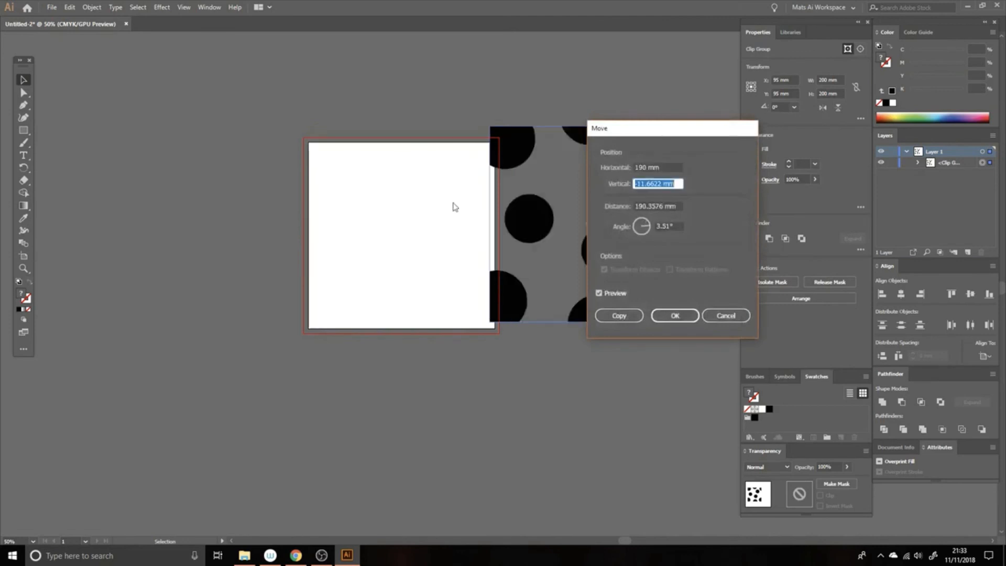
key("Tab")
left_click(603, 315)
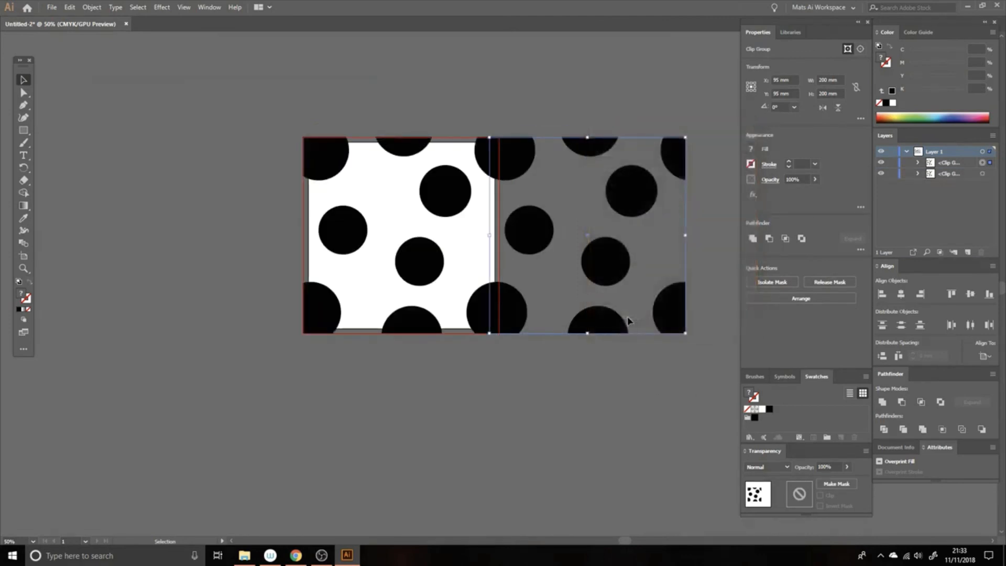
- Copy both clipped tiles together with Move, using -95 mm horizontal and 190 mm vertical
scroll(540, 375, "right", 3)
key("ctrl+a")
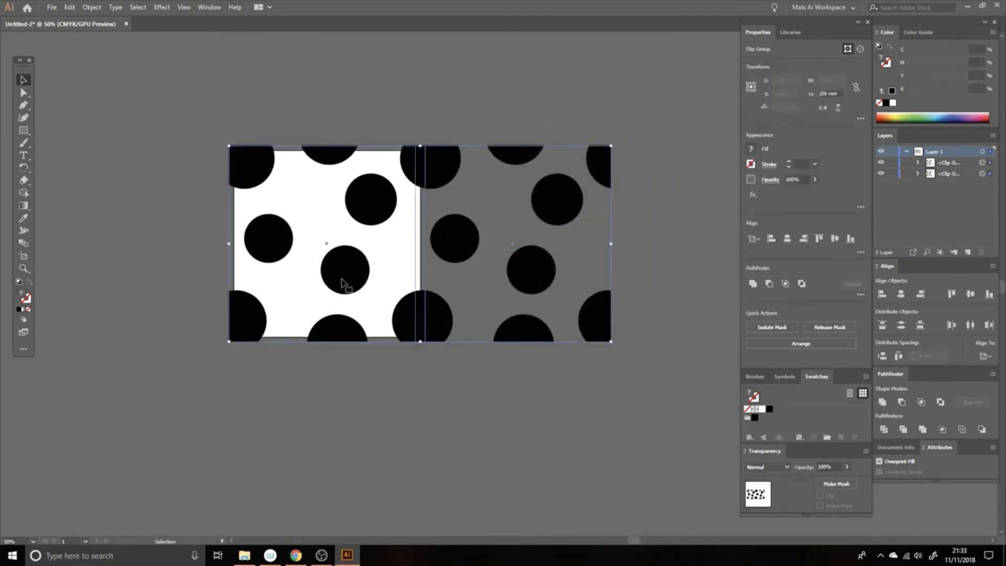
key("Return")
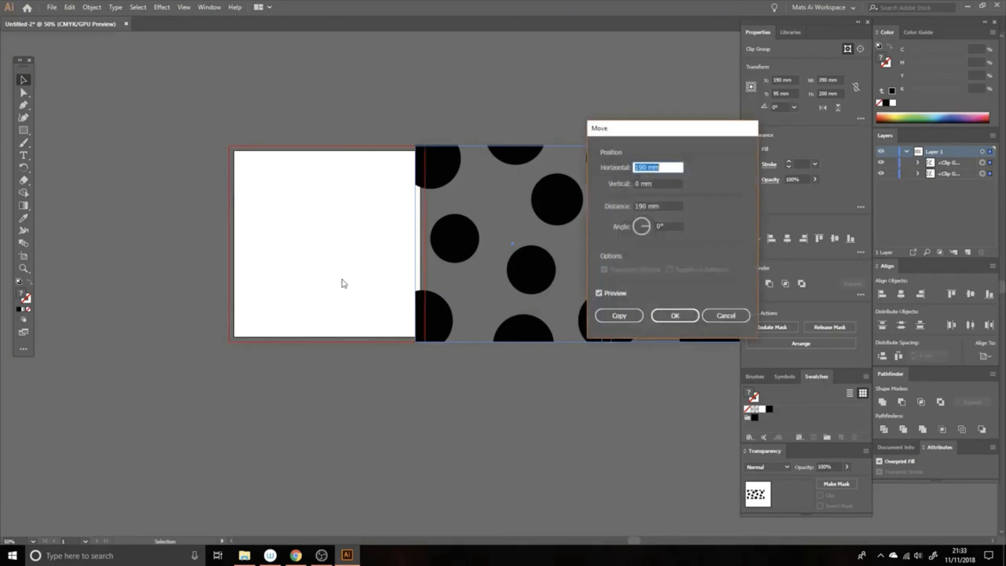
type("-95")
key("Tab")
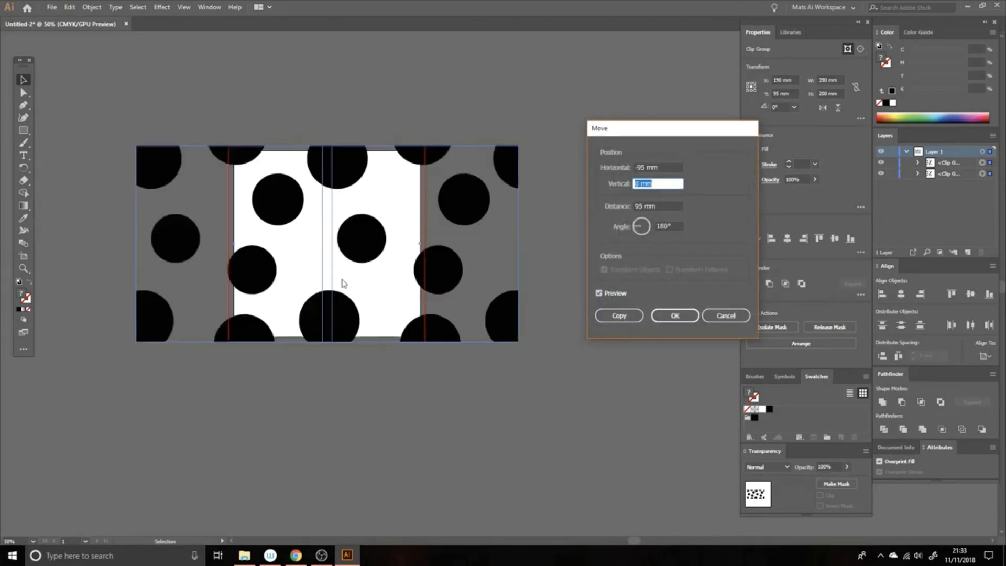
type("190")
key("Tab")
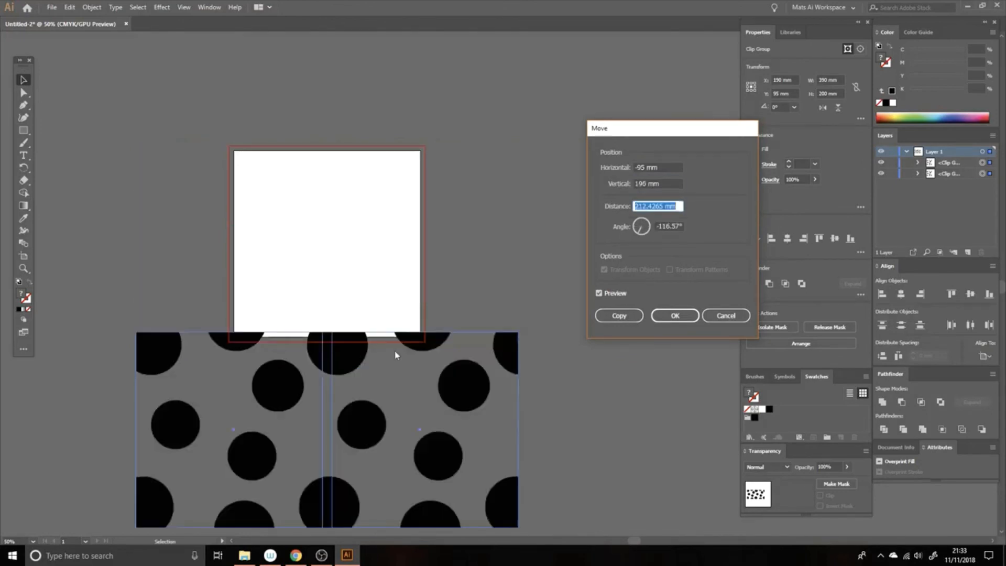
left_click(619, 316)
- Move all four clipped tiles together off the artboard into the empty area to its right
left_click(585, 397)
left_click_drag(585, 398, 502, 246)
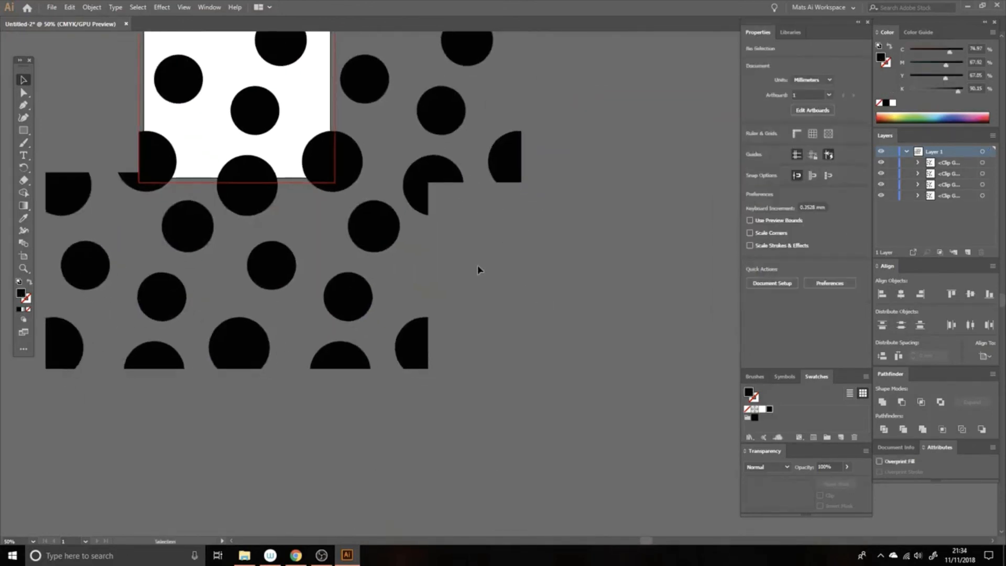
left_click_drag(252, 123, 485, 172)
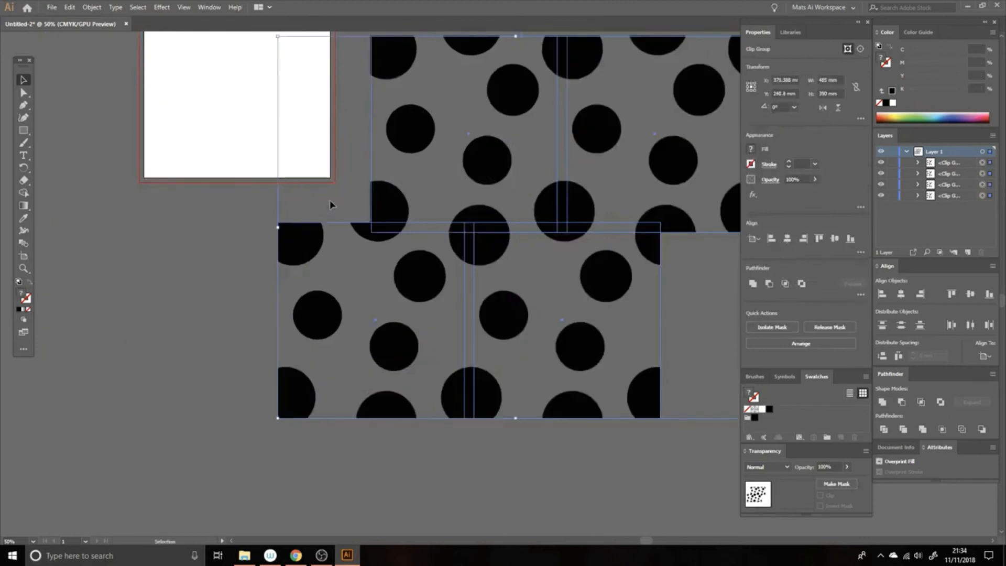
- Delete three of the four clipped circle tiles, keeping only the upper-left one
left_click(329, 201)
left_click_drag(543, 200, 450, 236)
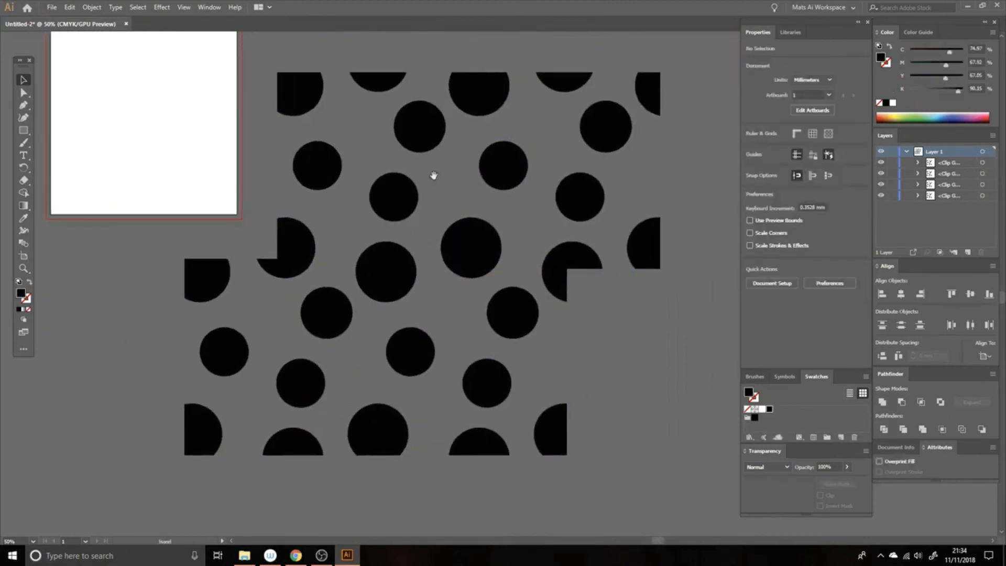
left_click_drag(434, 175, 476, 212)
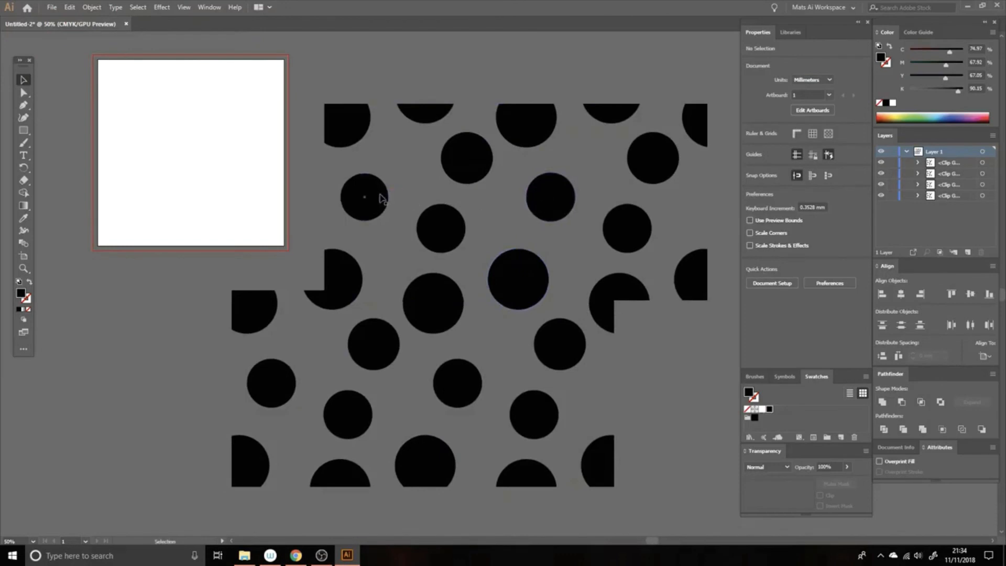
key("ctrl+a")
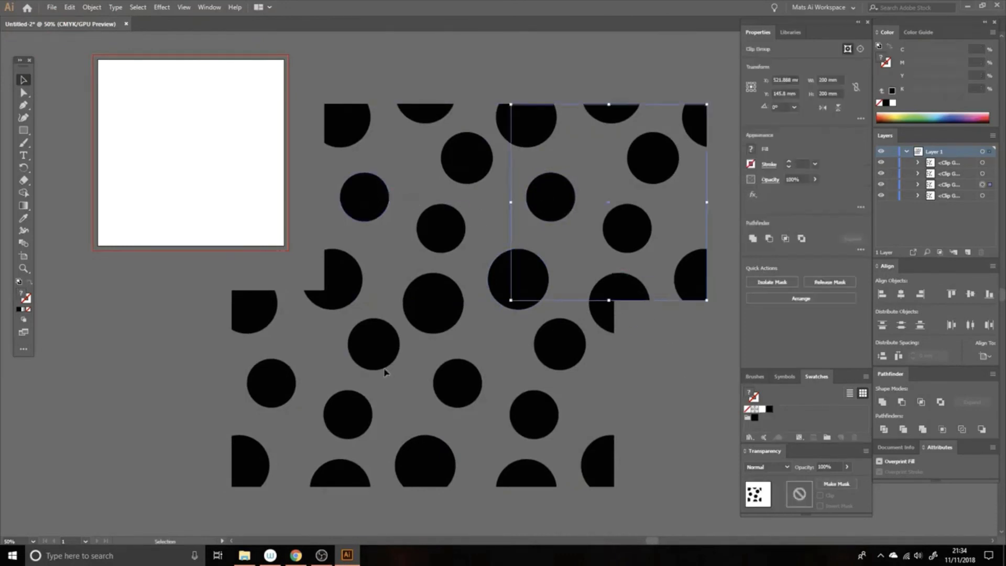
key("Delete")
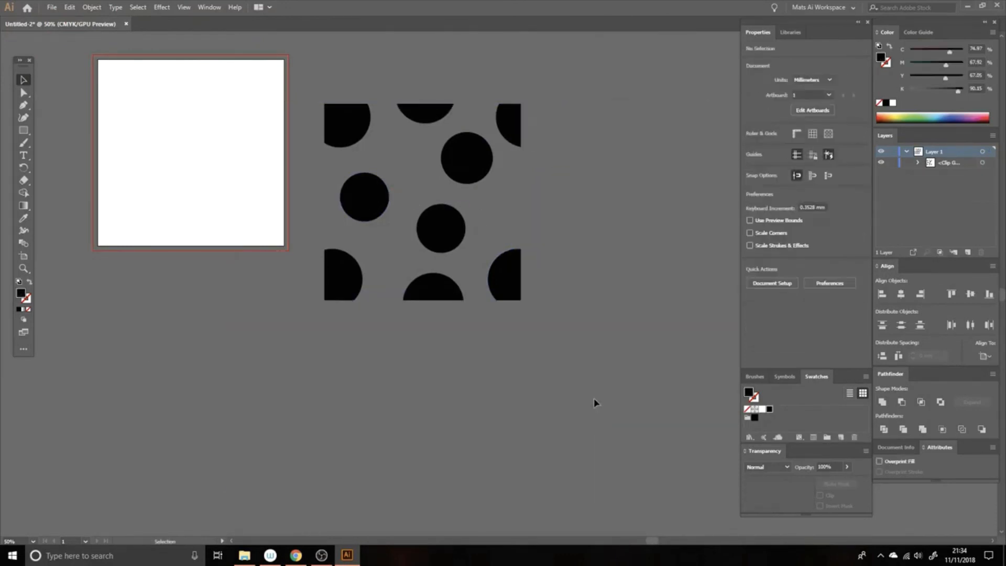
- Centre the remaining clipped tile horizontally and vertically on the artboard
left_click_drag(592, 251, 681, 303)
left_click(555, 211)
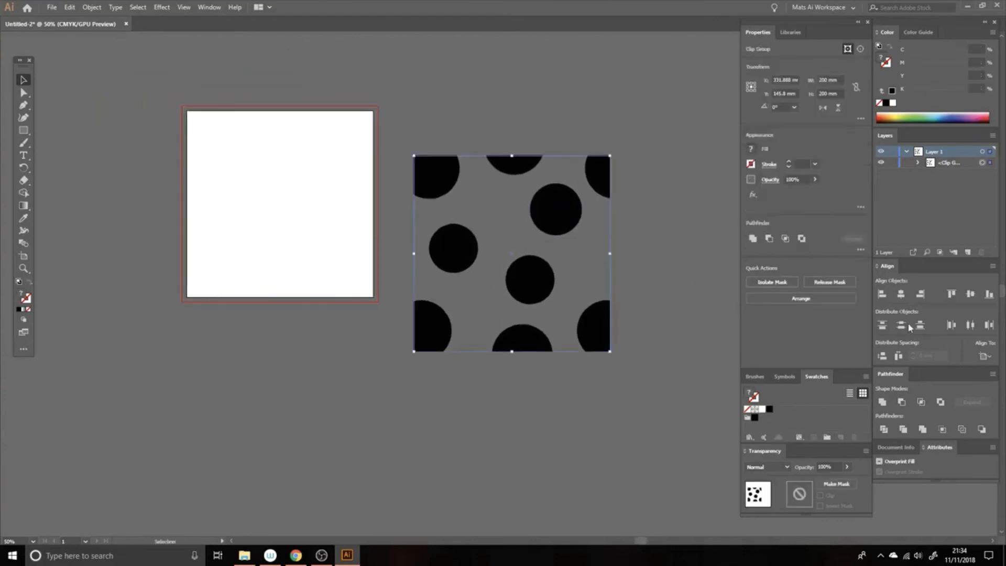
left_click(902, 295)
left_click(971, 295)
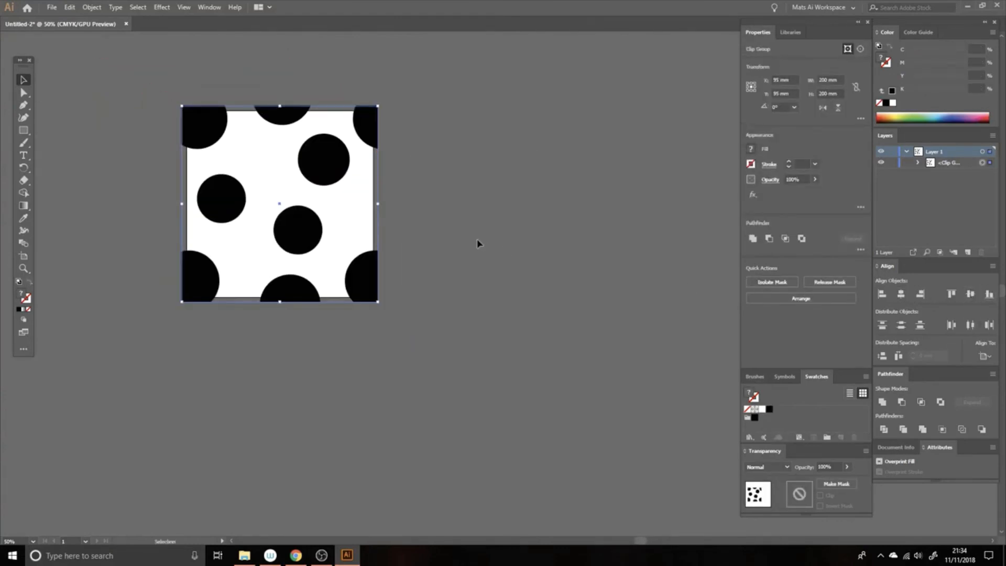
- Shift only the large circle in the tile's lower-right corner slightly up and to the left inside the clipping mask
left_click(472, 241)
left_click_drag(445, 236, 562, 281)
key("a")
left_click_drag(487, 327, 472, 319)
left_click_drag(572, 328, 504, 284)
key("v")
left_click(524, 266)
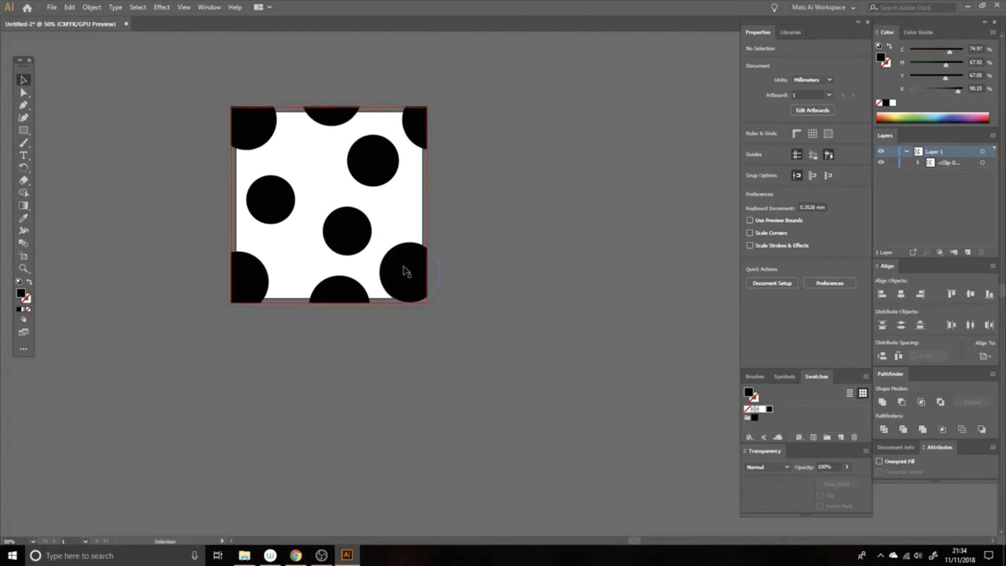
- Copy the altered tile with Move, using 190 mm horizontal and 0 mm vertical, to test its side seam
left_click(431, 267)
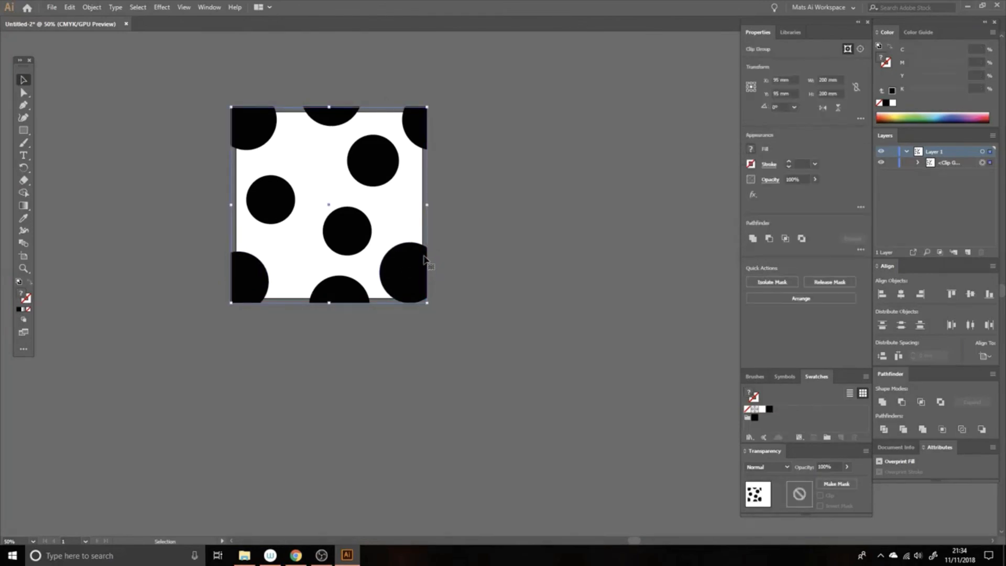
key("Return")
type("190")
key("Tab")
type("0")
key("Tab")
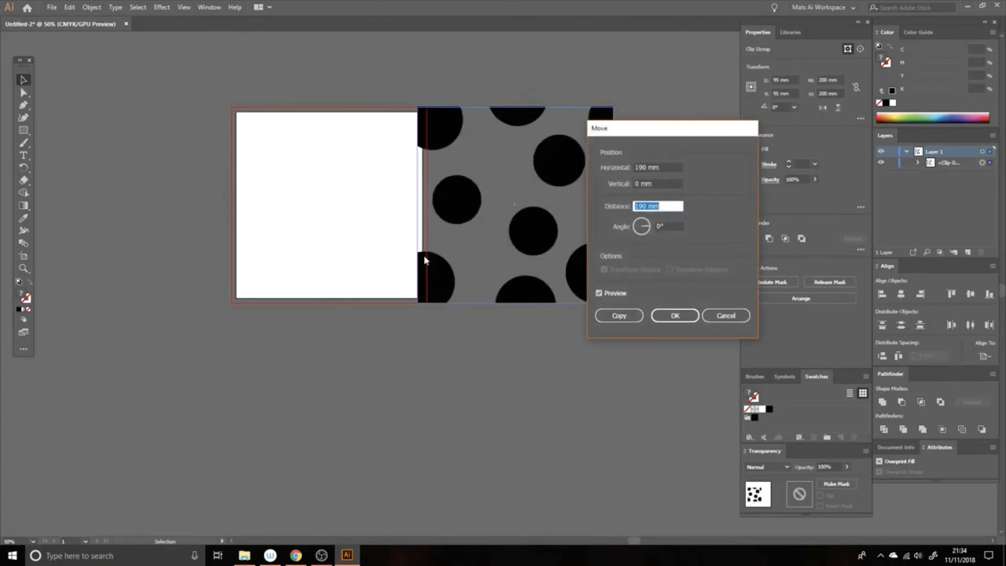
left_click(613, 316)
left_click(546, 337)
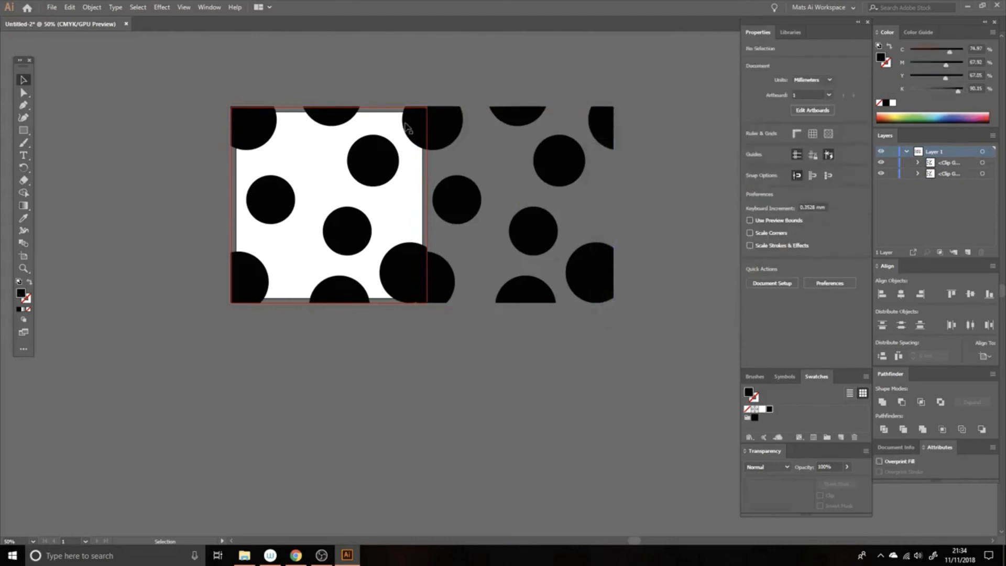
- Move both clipped tiles together to the right so their shared seam can be examined away from the artboard edge
key("ctrl+a")
left_click_drag(456, 198, 603, 194)
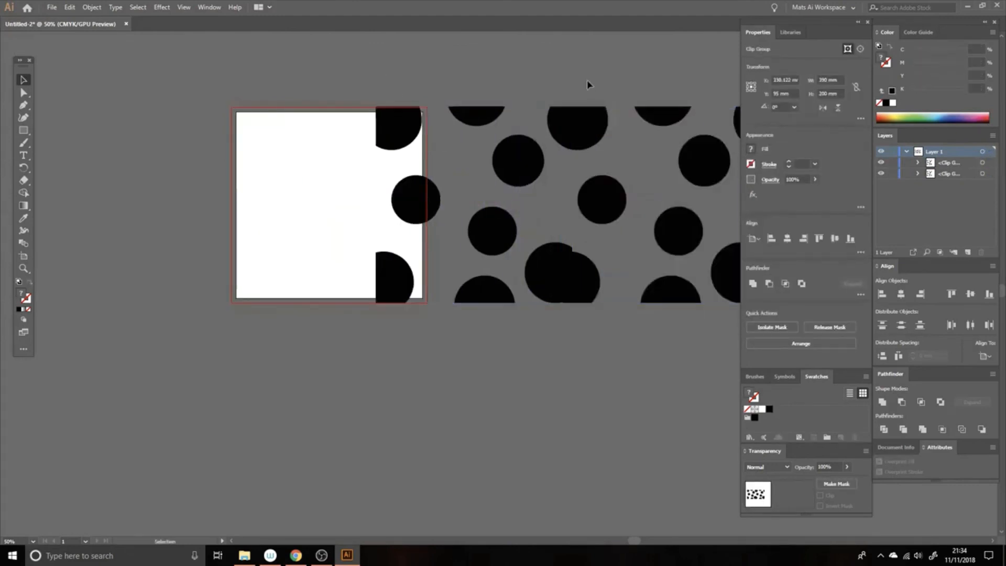
left_click(591, 86)
left_click_drag(574, 262, 465, 272)
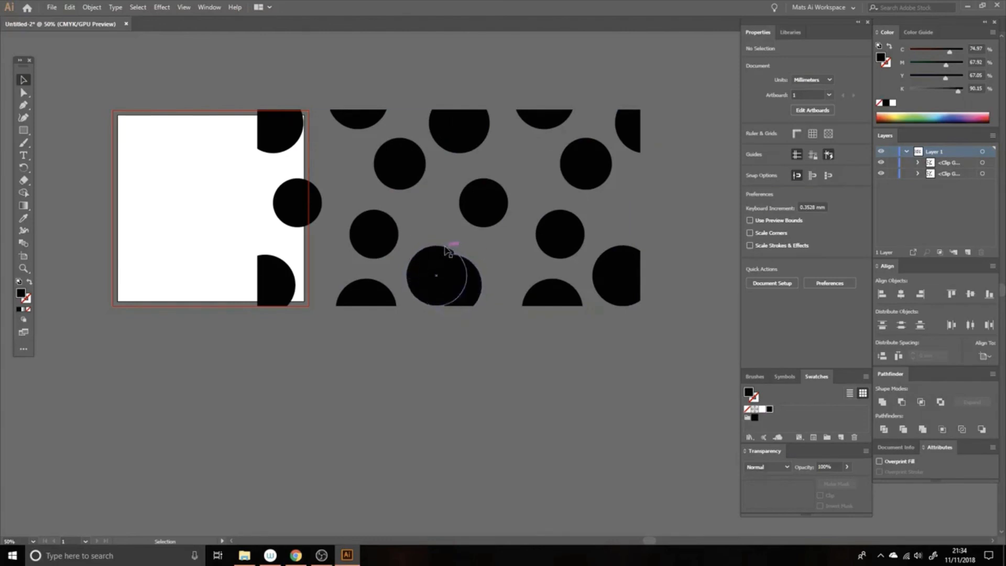
- Undo the rightward move of both tiles and delete the copied tile beside the artboard
left_click(557, 236)
key("Delete")
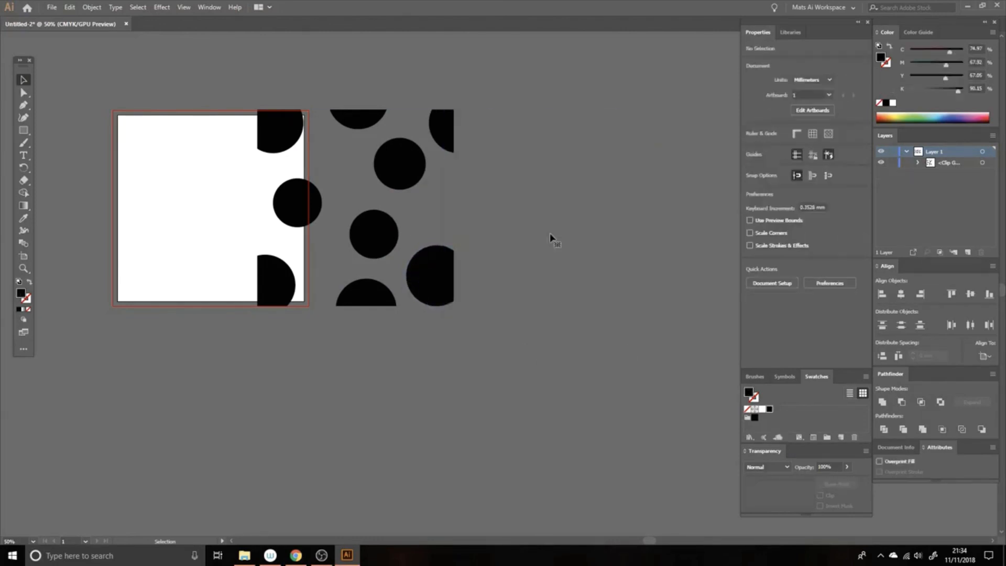
key("ctrl+z")
key("ctrl+z")
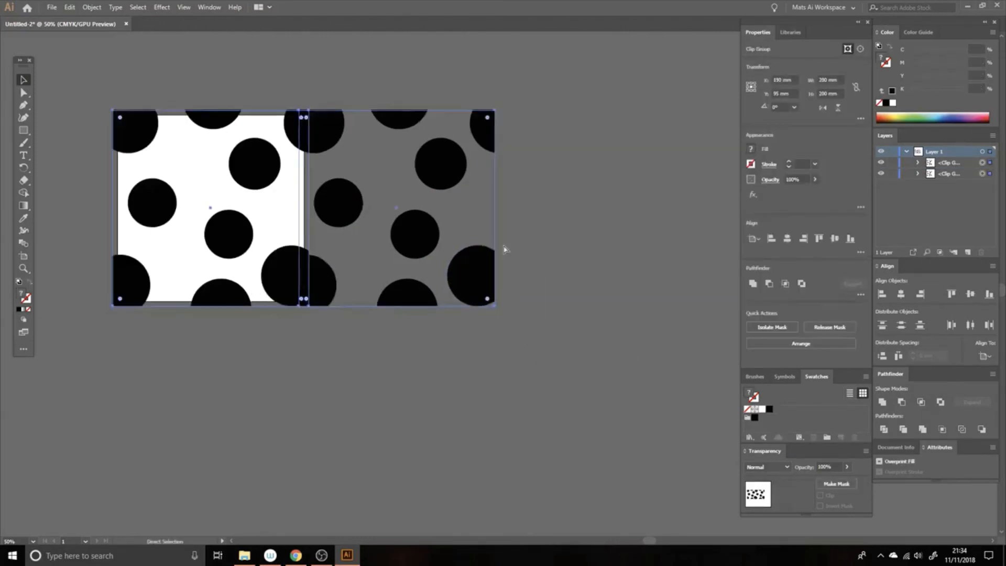
left_click(526, 267)
left_click(486, 256)
key("Delete")
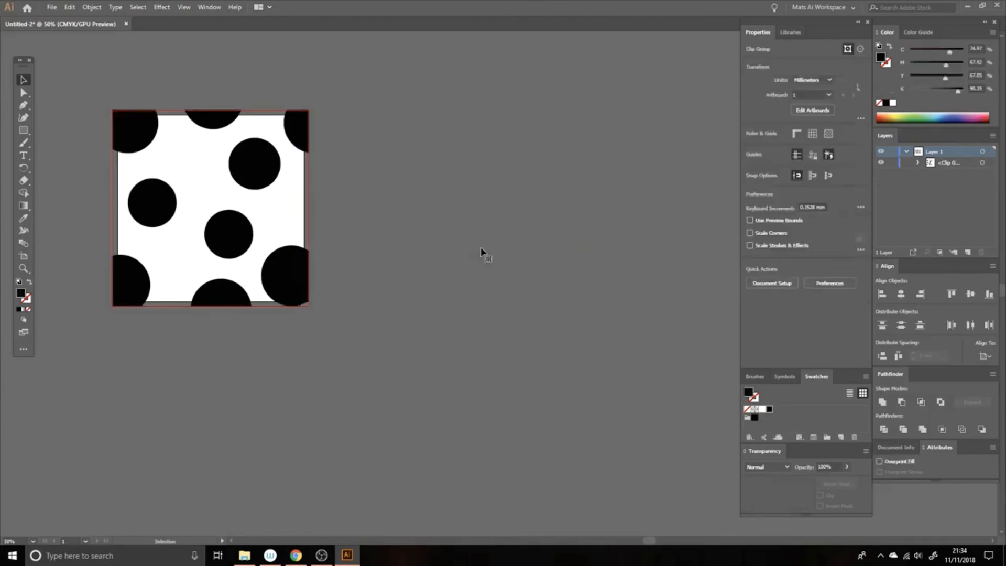
- Delete only the misplaced large circle in the tile's lower-right corner from inside the clipping mask
key("space")
left_click_drag(326, 194, 534, 205)
key("a")
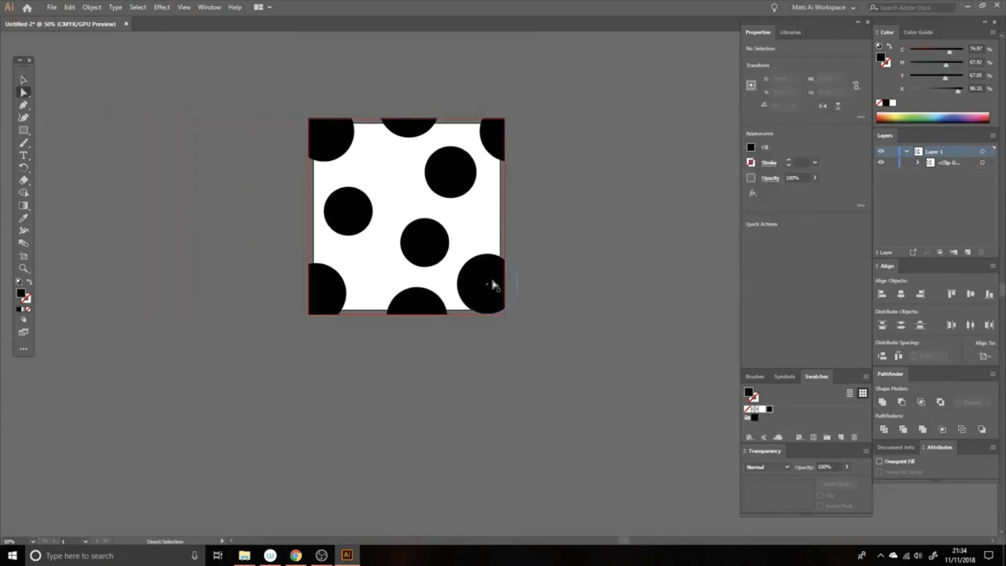
left_click(482, 277)
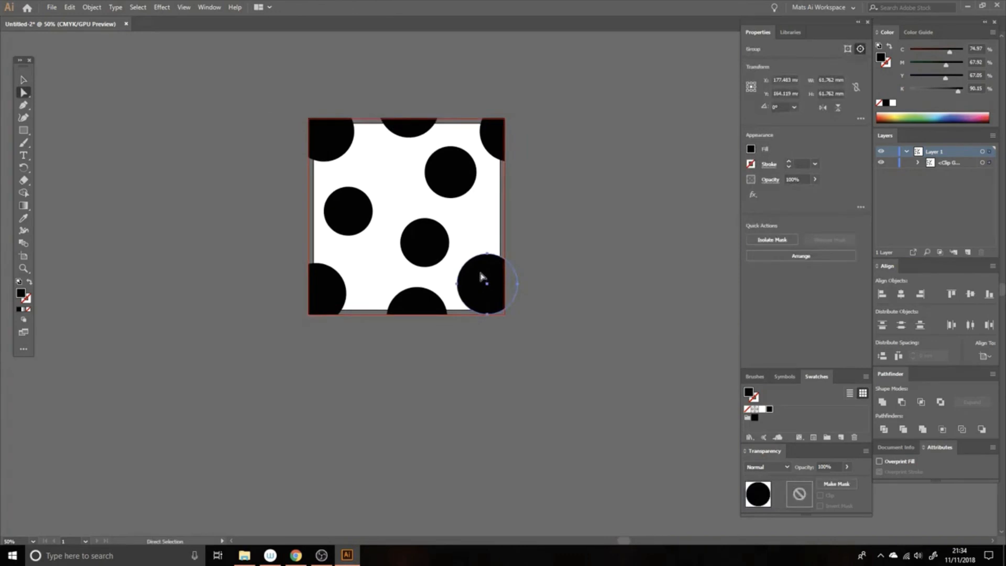
key("Delete")
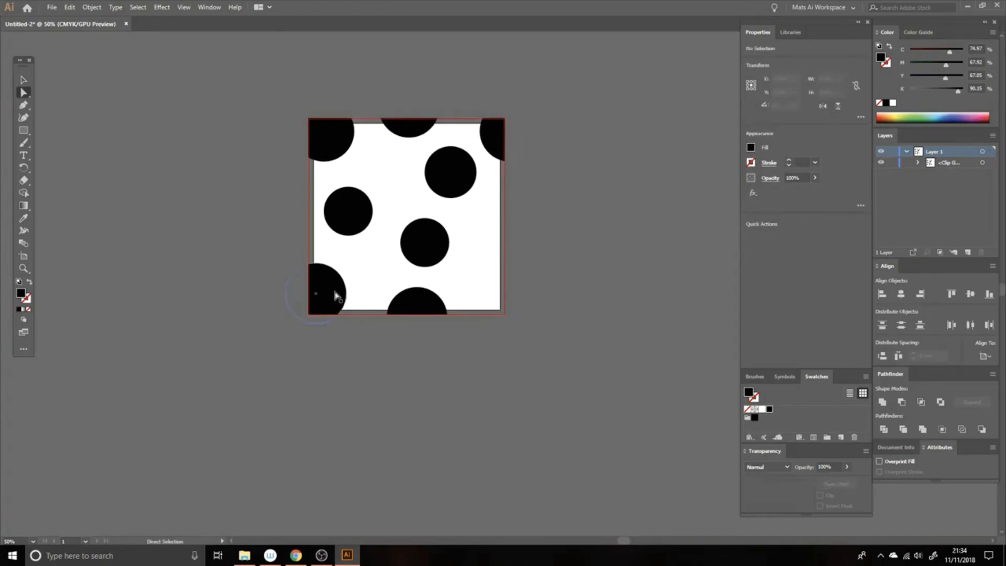
- Copy the tile's lower-left corner circle with Move, using 190 mm horizontal and 0 mm vertical
left_click(331, 292)
key("Return")
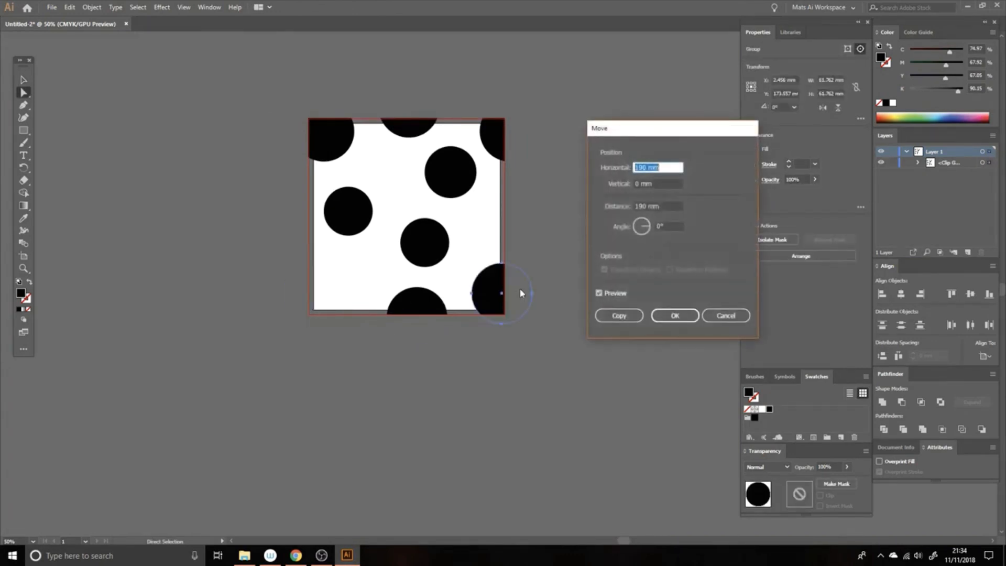
type("190")
key("Tab")
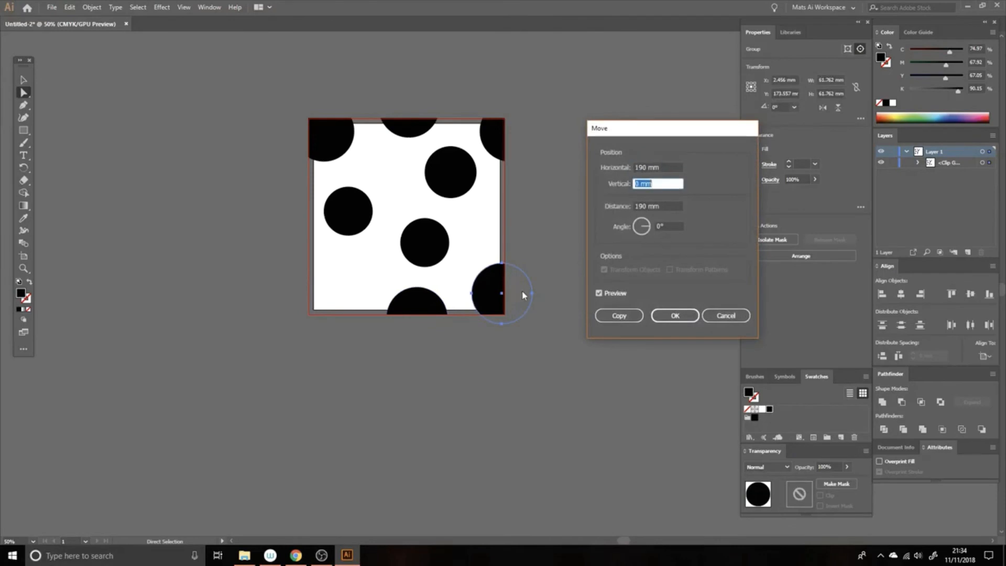
left_click(610, 317)
- Release the tile's clipping mask and delete the 200 mm square that served as its clipping shape
key("v")
left_click(577, 281)
right_click(483, 283)
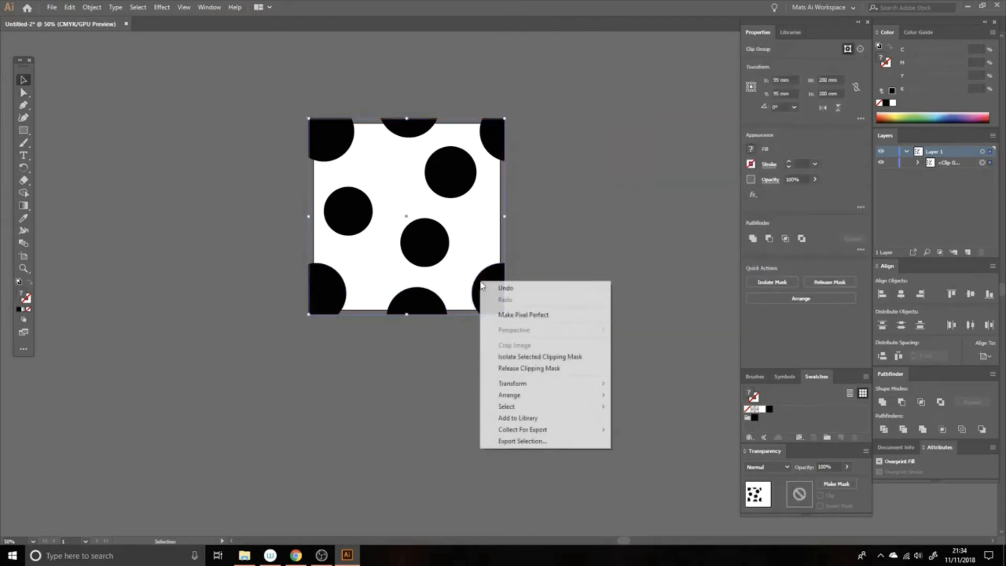
left_click(495, 282)
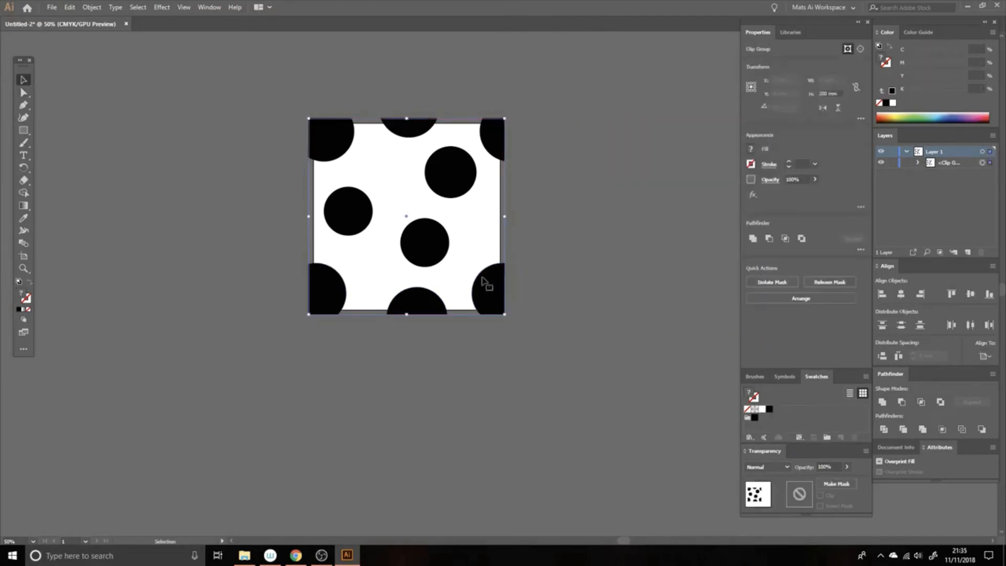
right_click(483, 269)
left_click(503, 363)
left_click(519, 255)
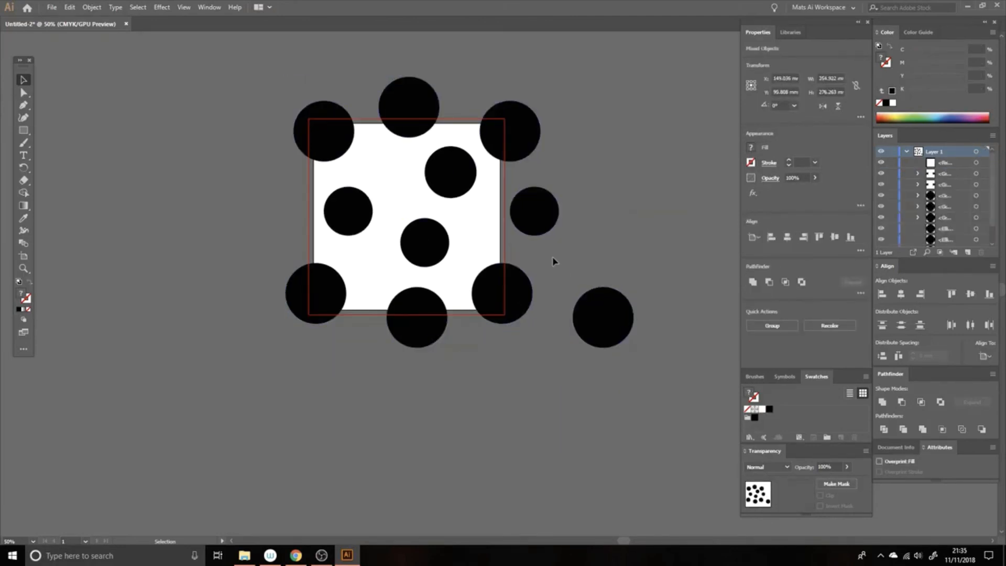
left_click(505, 226)
left_click(511, 231)
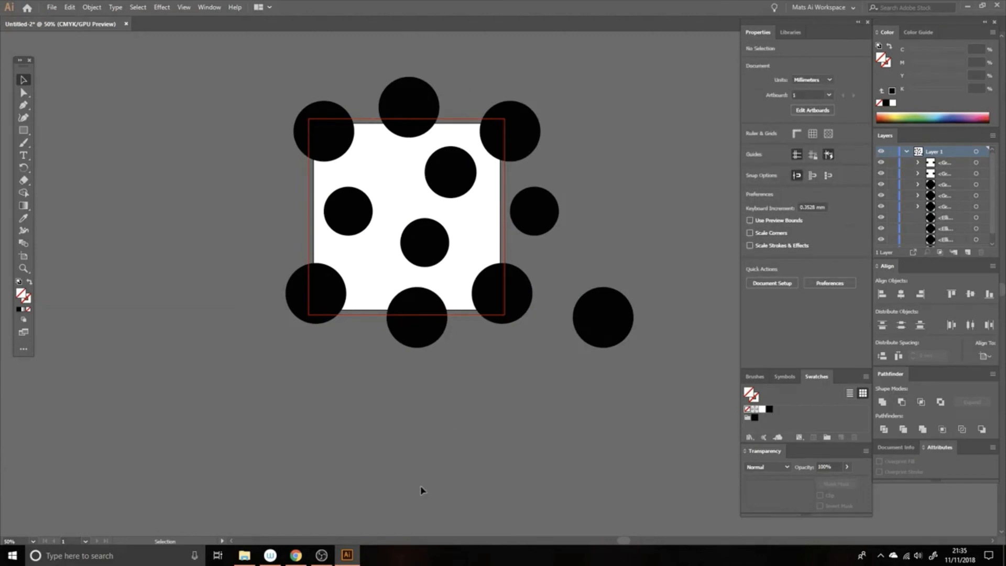
left_click(321, 548)
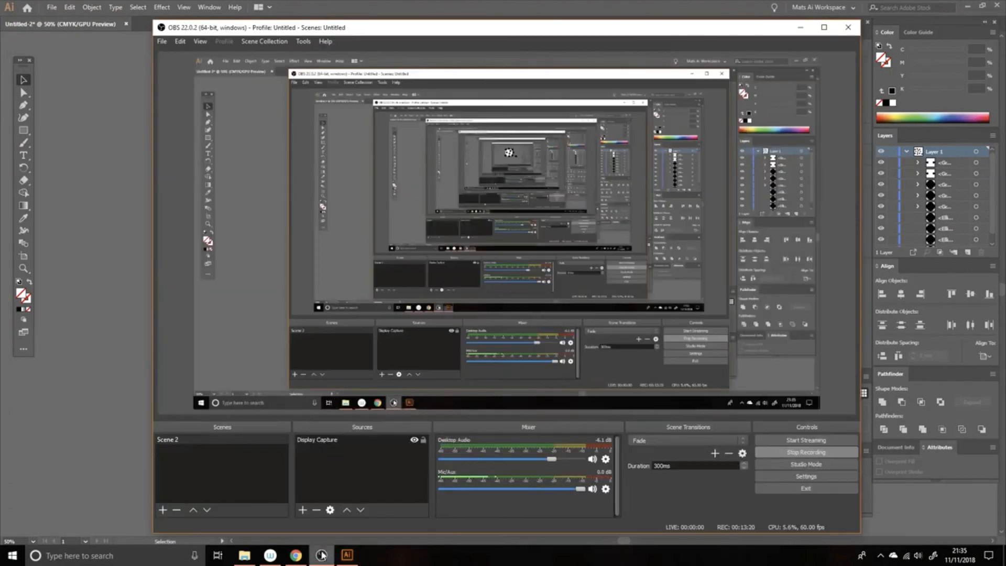